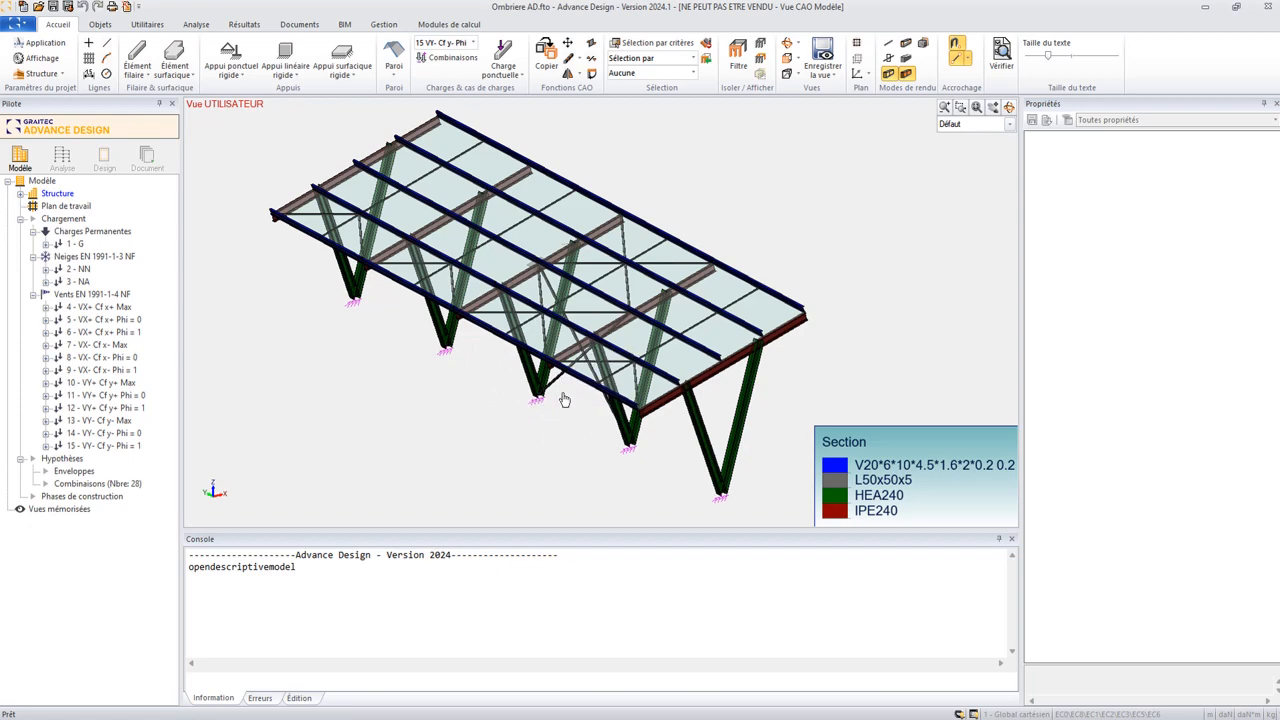
Create a new analysis model of the canopy and run the finite element calculation
middle_click_drag(568, 433, 558, 409, "shift")
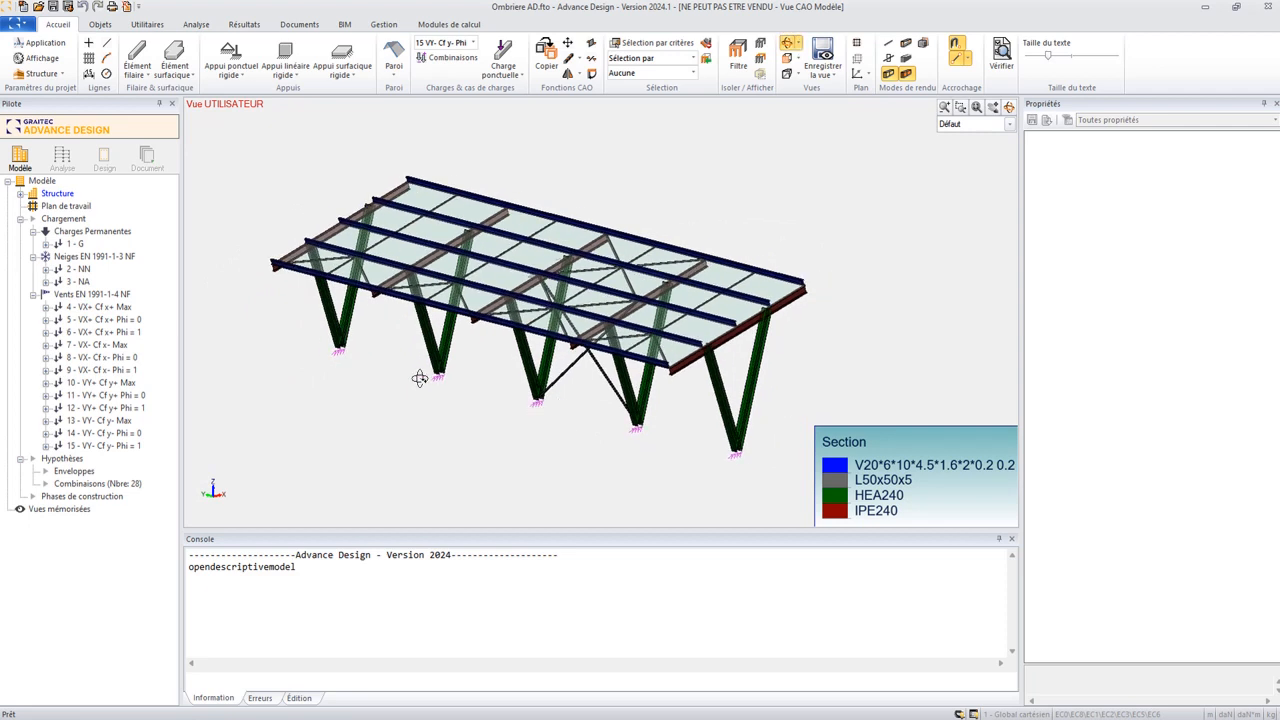
left_click(61, 157)
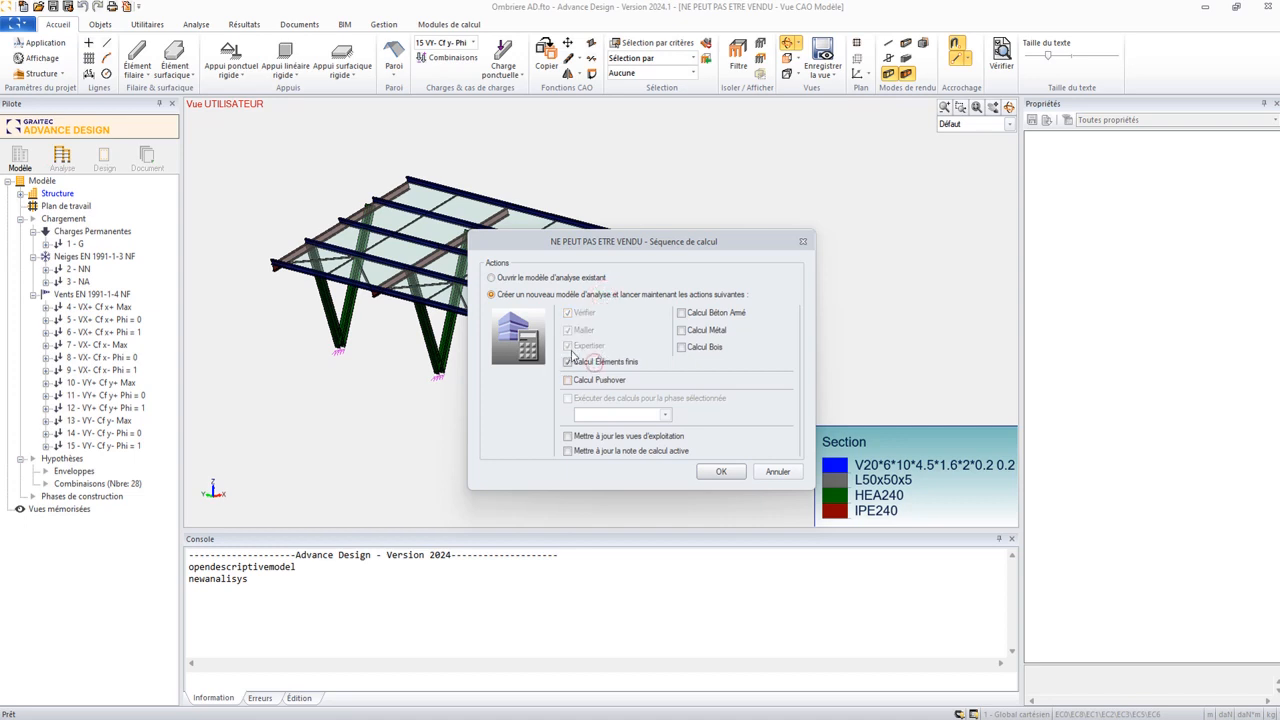
left_click(725, 470)
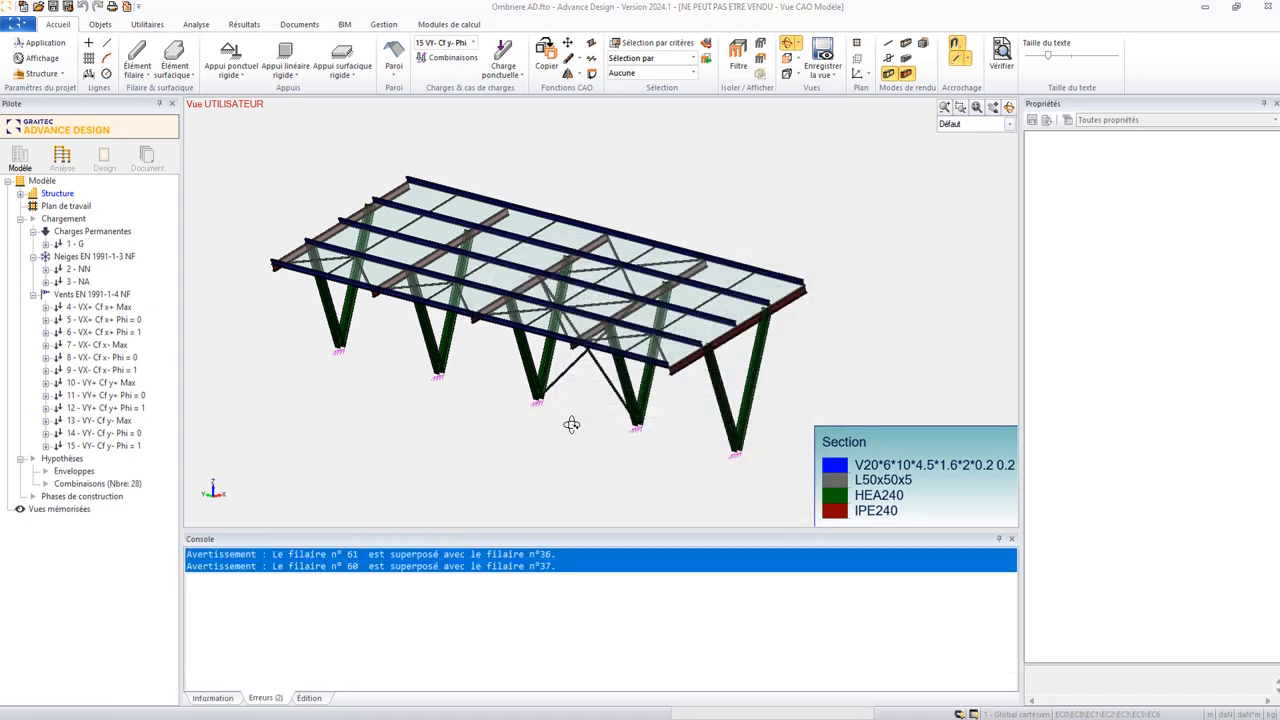
left_click(602, 396)
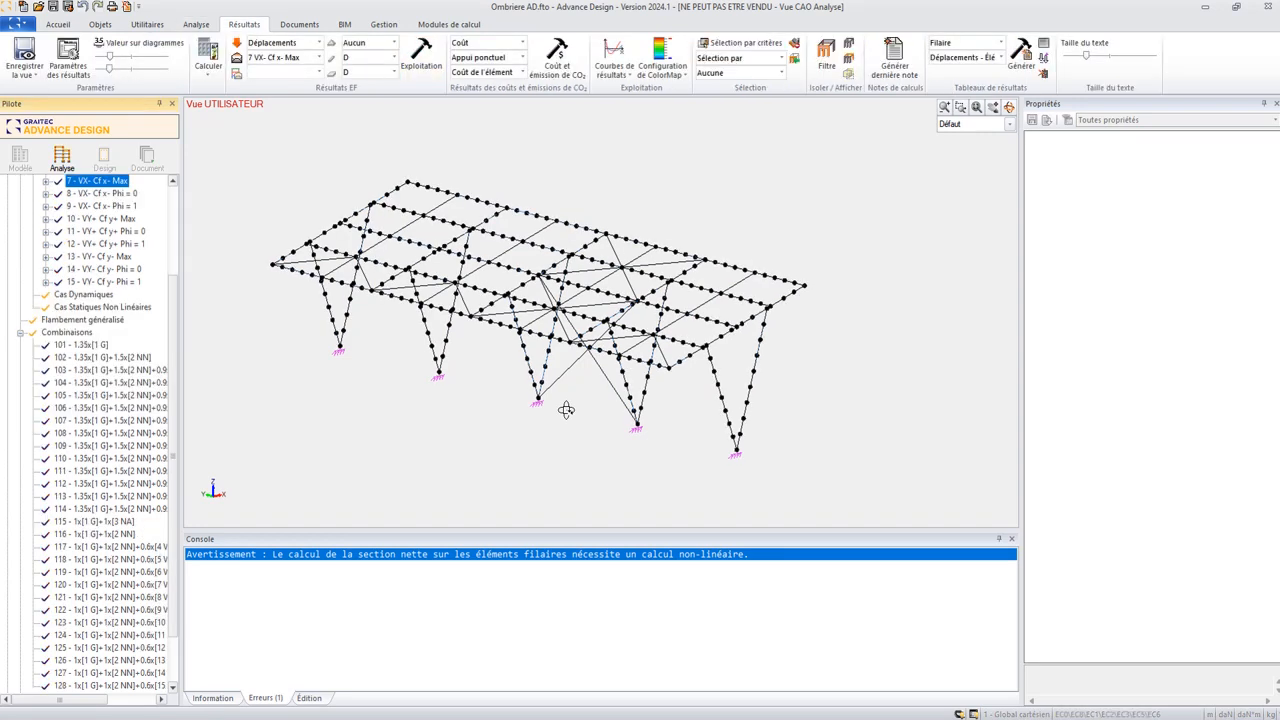
Check the systems under Structure and the calculation-module export commands offered for the middle rigid point support
scroll(125, 342, "up", 4)
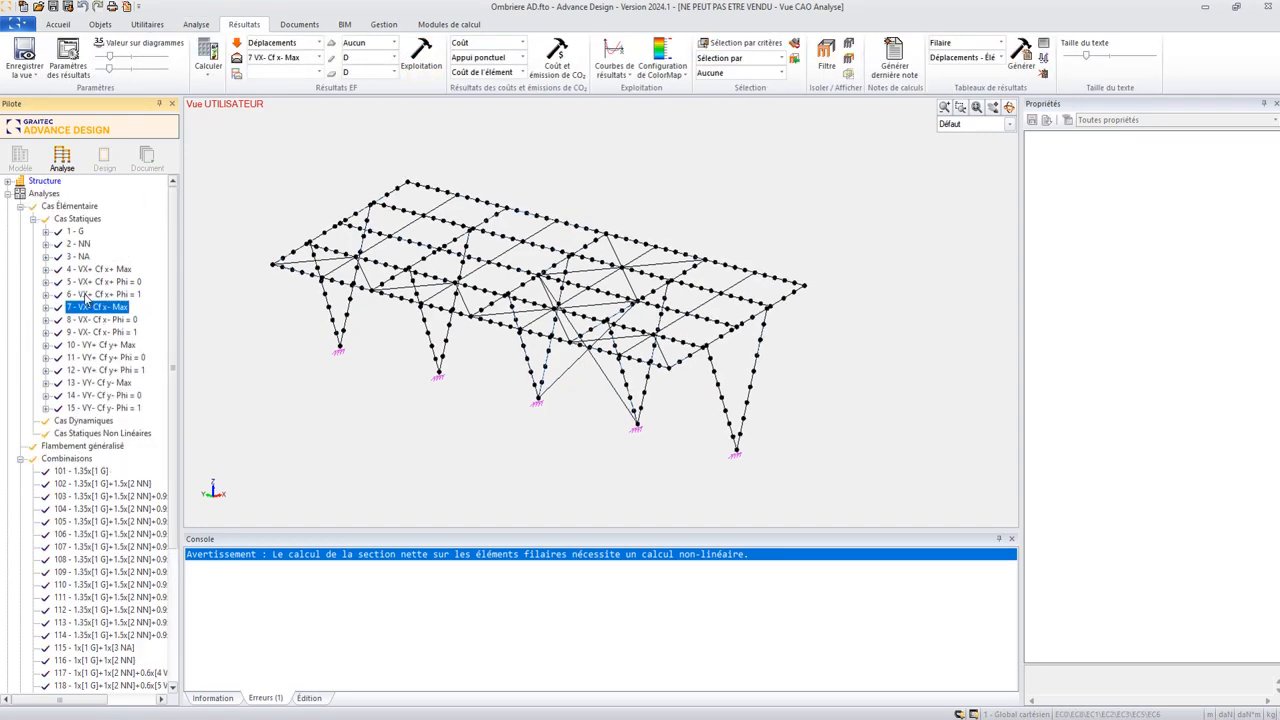
left_click(8, 194)
left_click(8, 181)
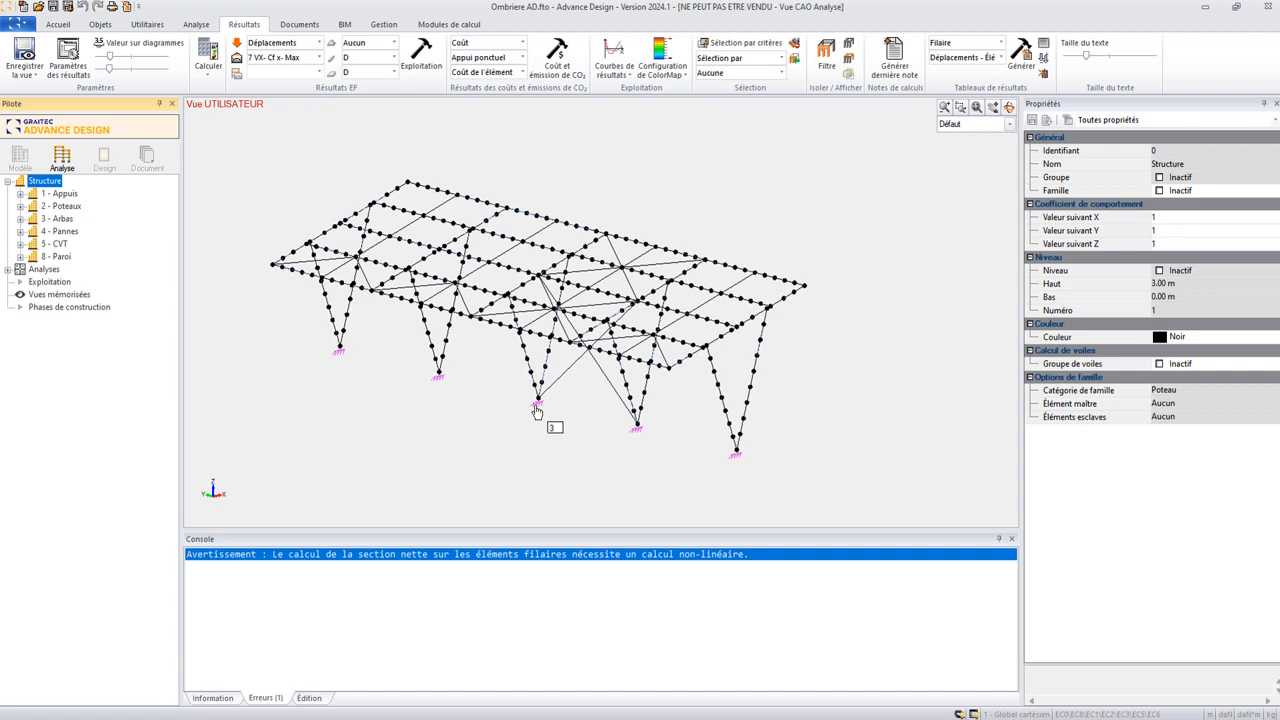
left_click(537, 407)
right_click(537, 405)
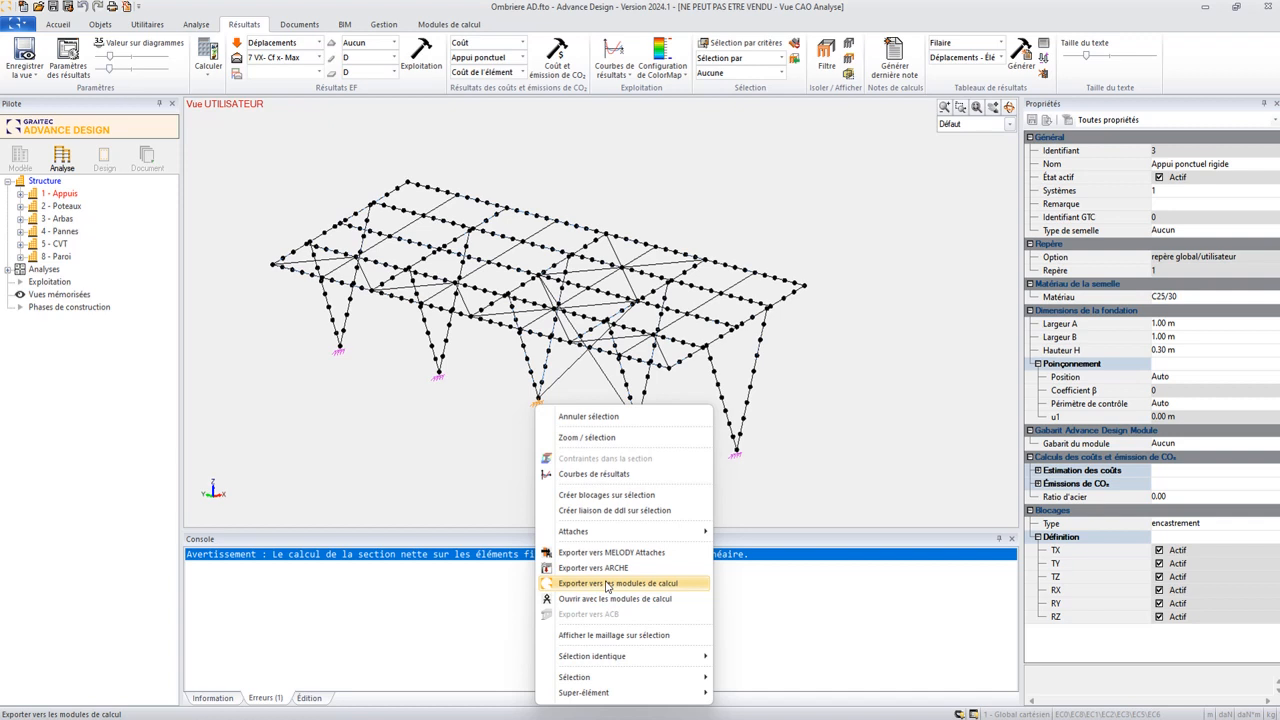
left_click(455, 458)
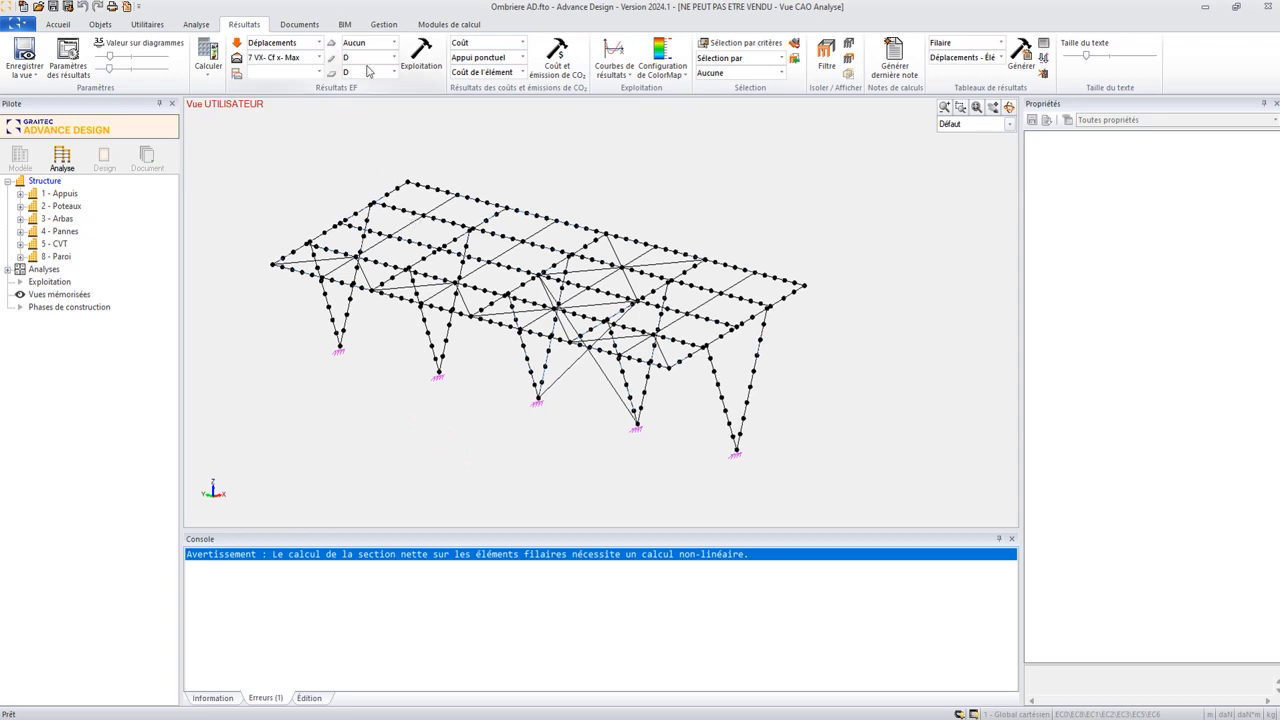
Review the BIM Graitec application options for exporting loads to the modules, without making changes
left_click(383, 24)
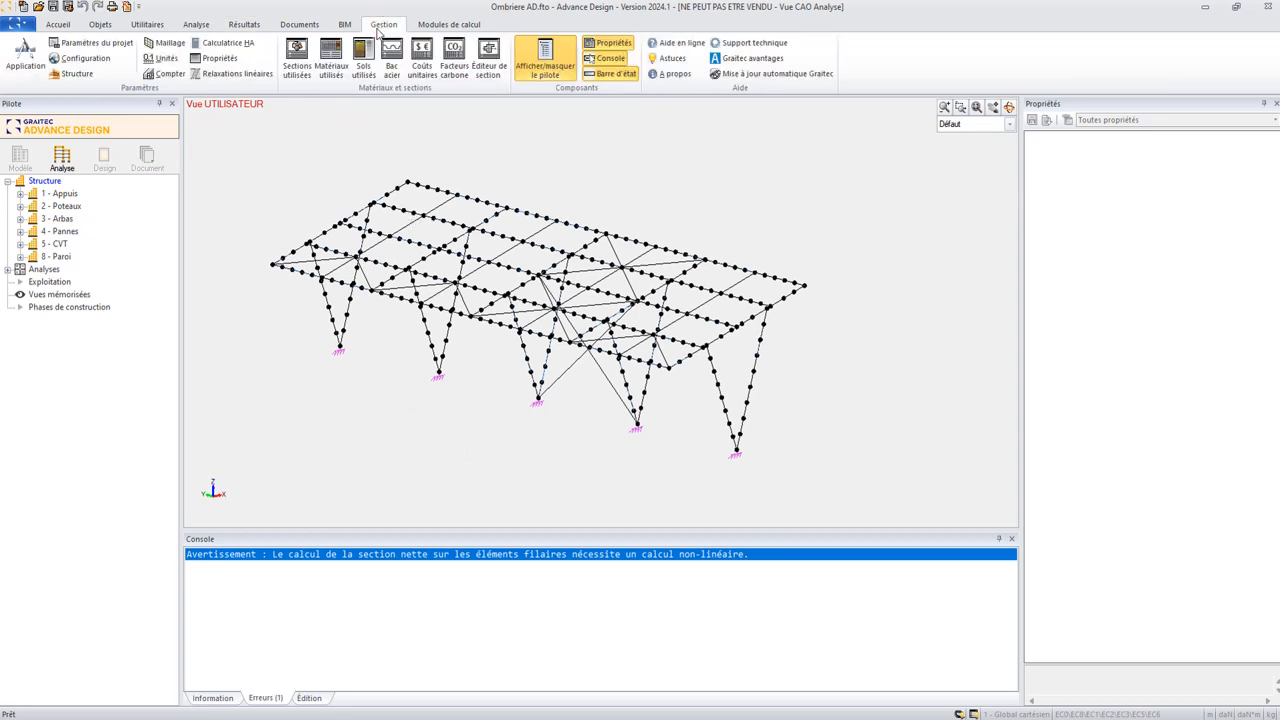
left_click(30, 58)
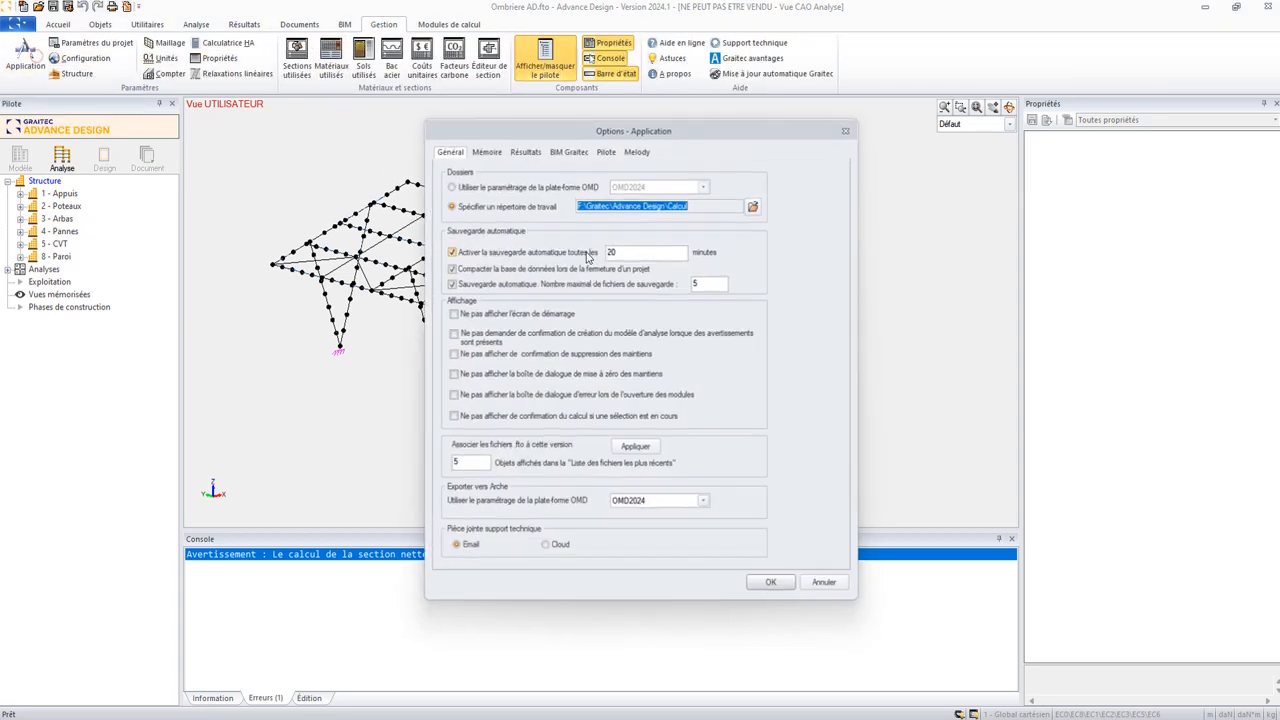
left_click(570, 150)
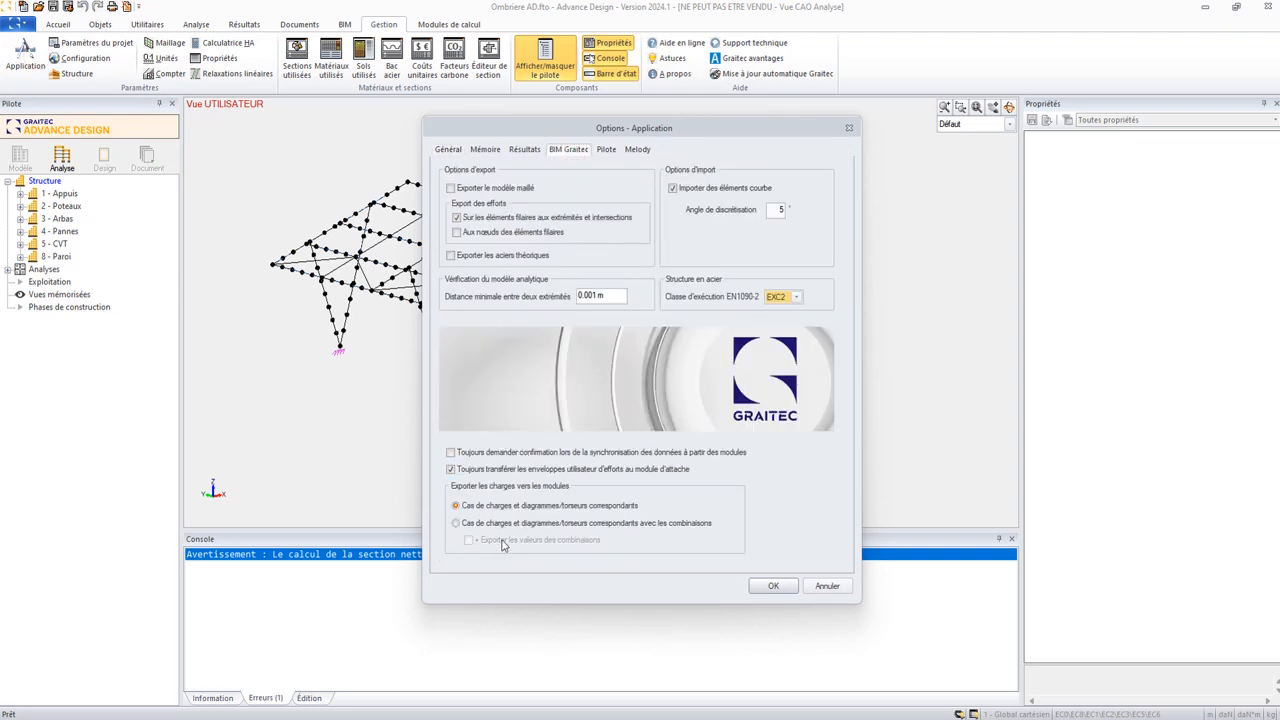
left_click_drag(632, 128, 625, 75)
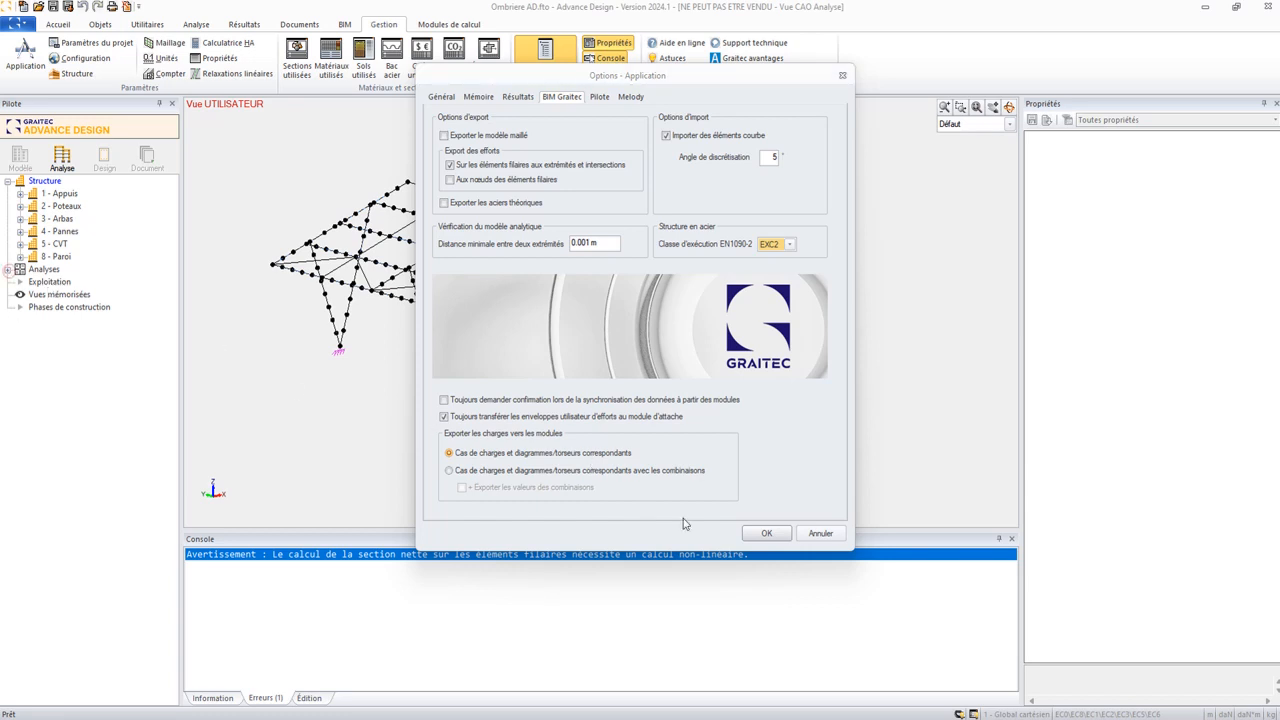
left_click(817, 533)
Try exporting load cases with combinations and combination values to the modules, then restore load cases only and cancel the options
left_click(7, 269)
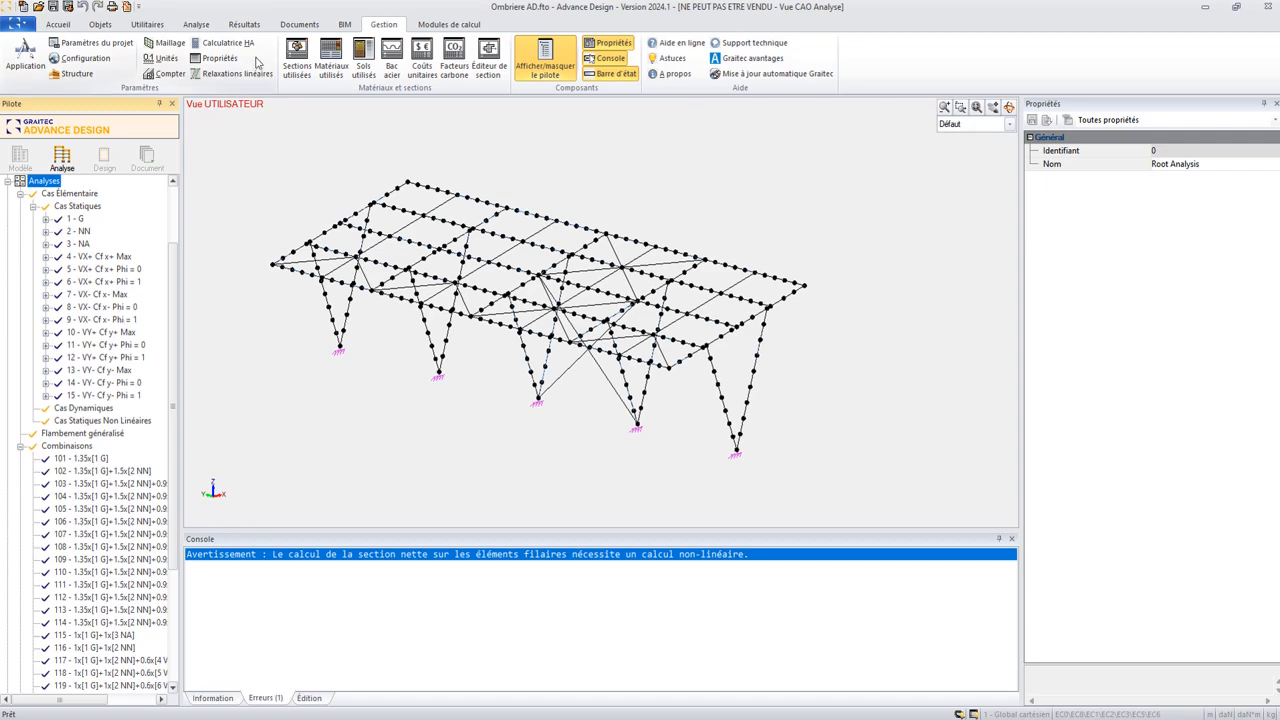
left_click(26, 55)
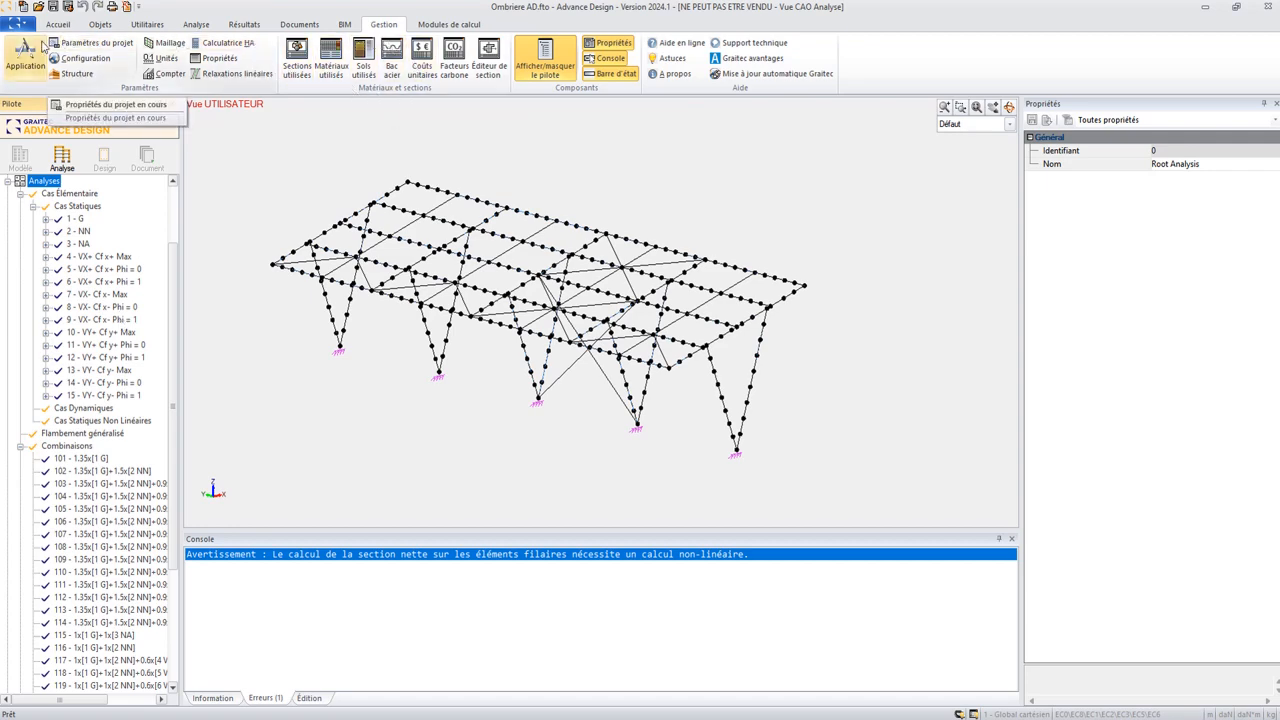
left_click(90, 104)
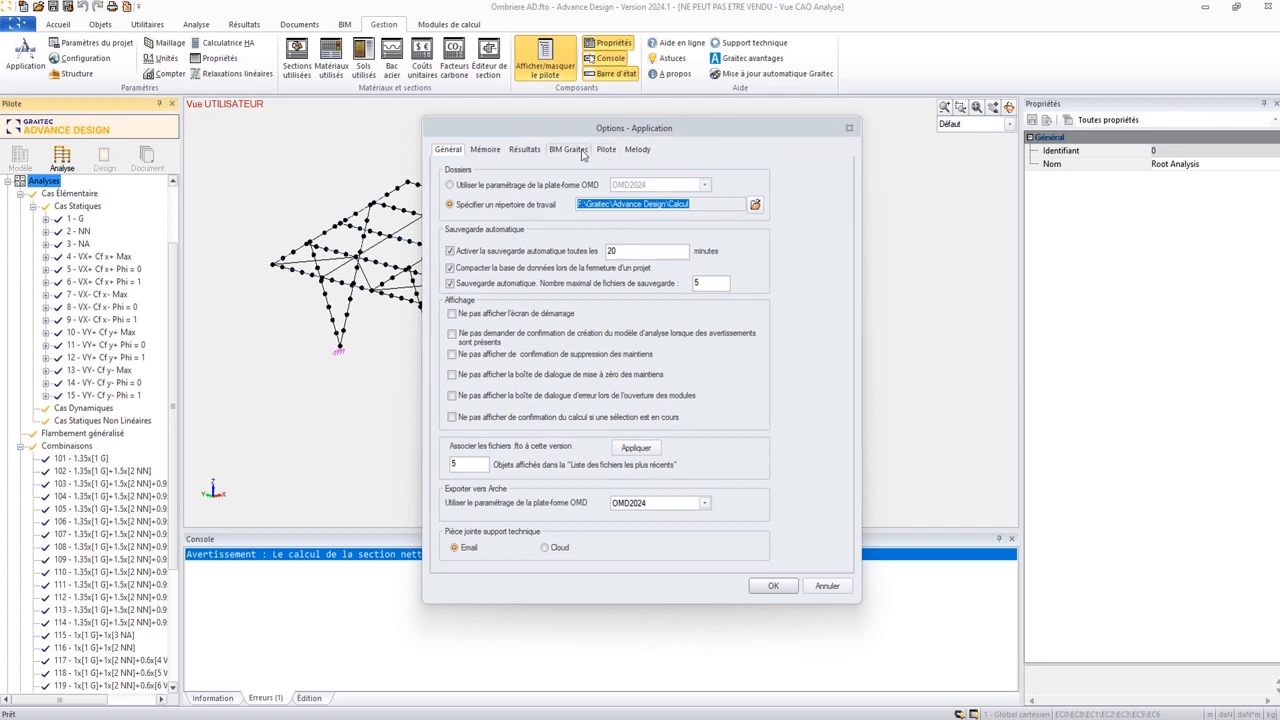
left_click(583, 152)
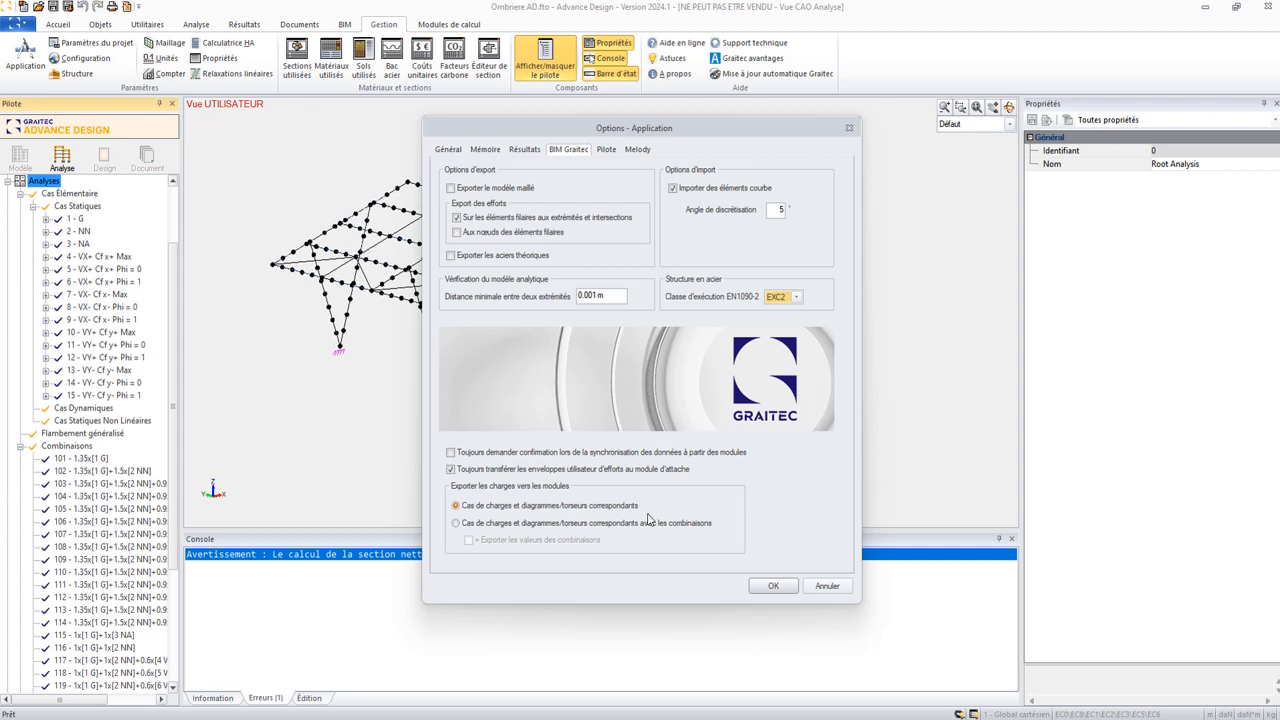
left_click(553, 526)
left_click(518, 545)
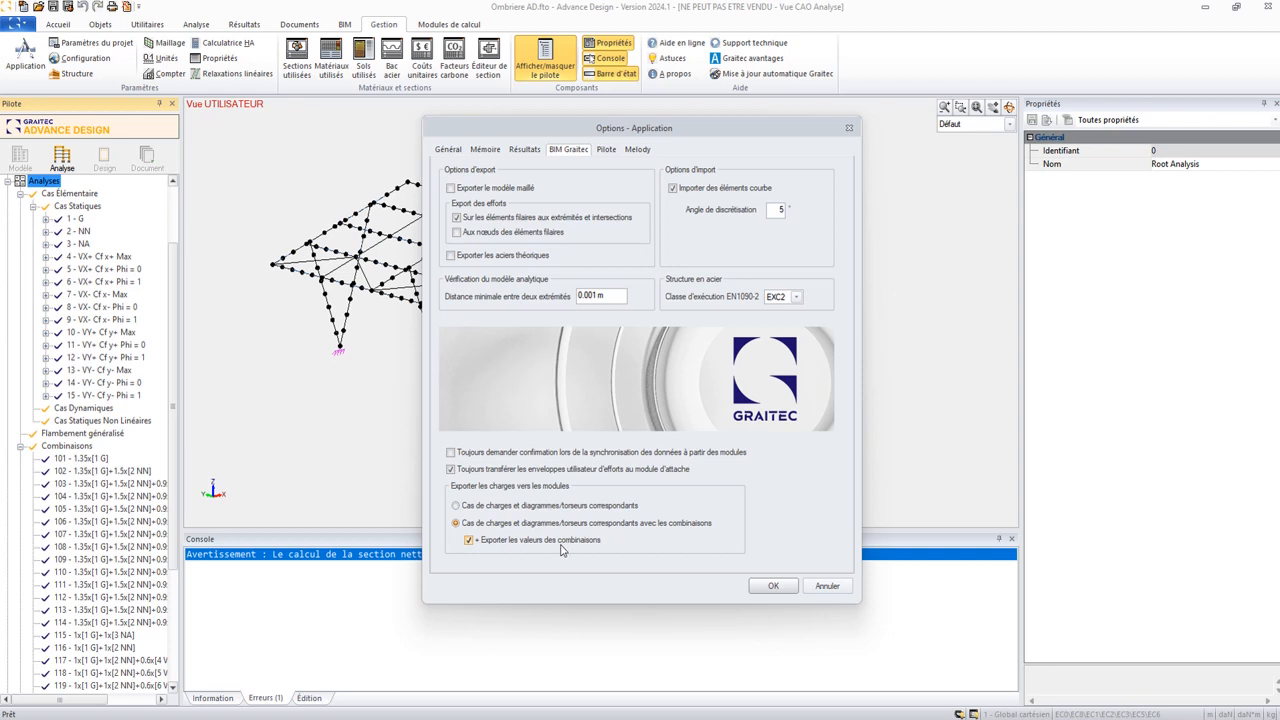
left_click(495, 506)
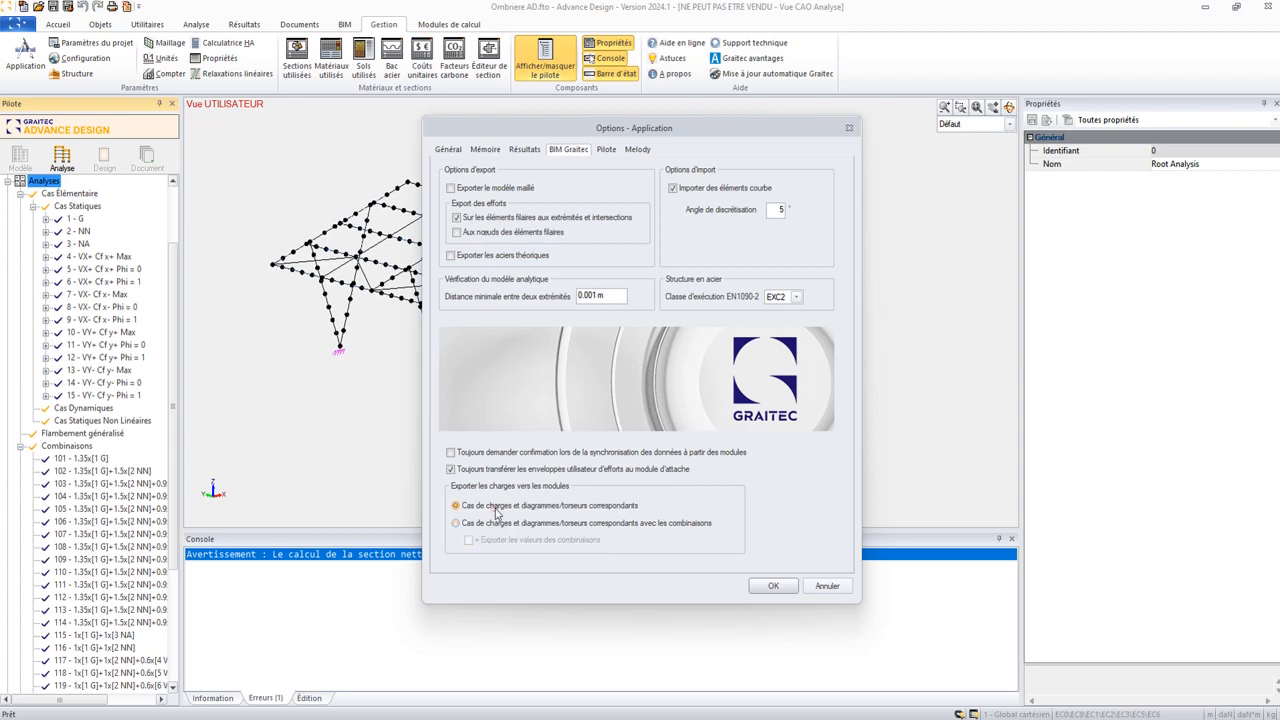
left_click(812, 587)
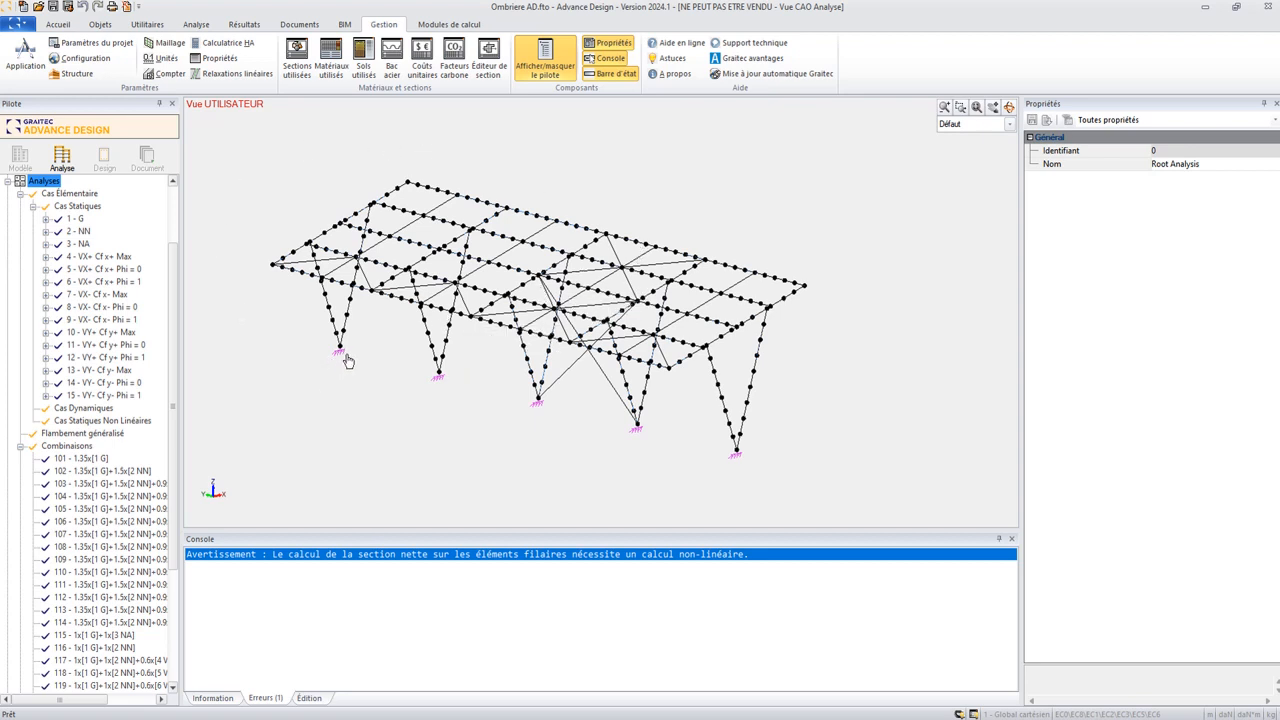
Look up the command for opening the middle rigid point support with the calculation modules
left_click(537, 407)
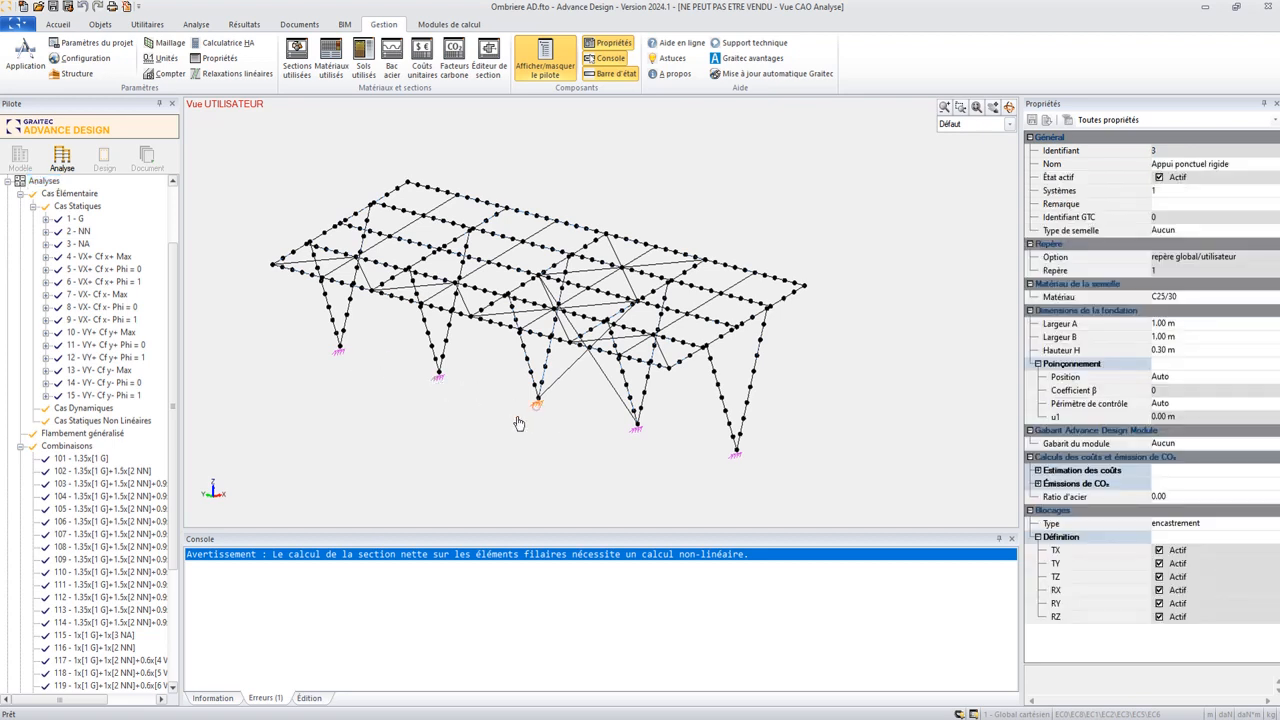
right_click(490, 385)
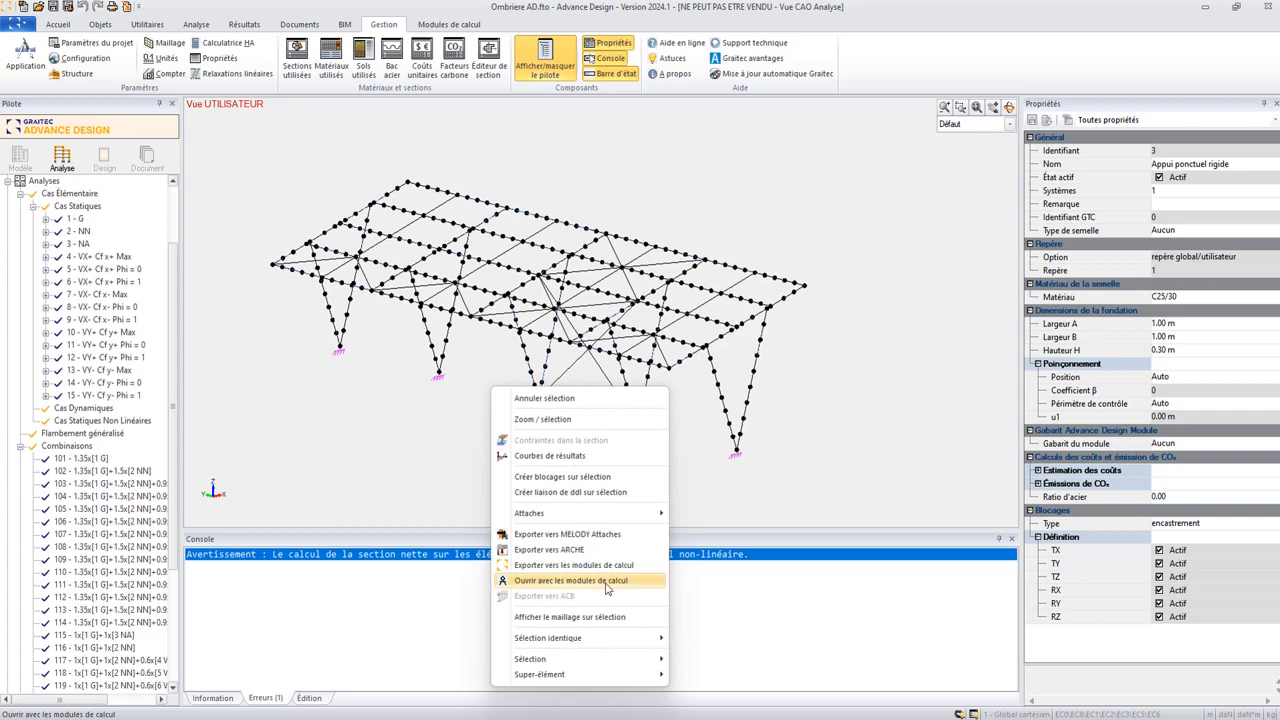
left_click(395, 456)
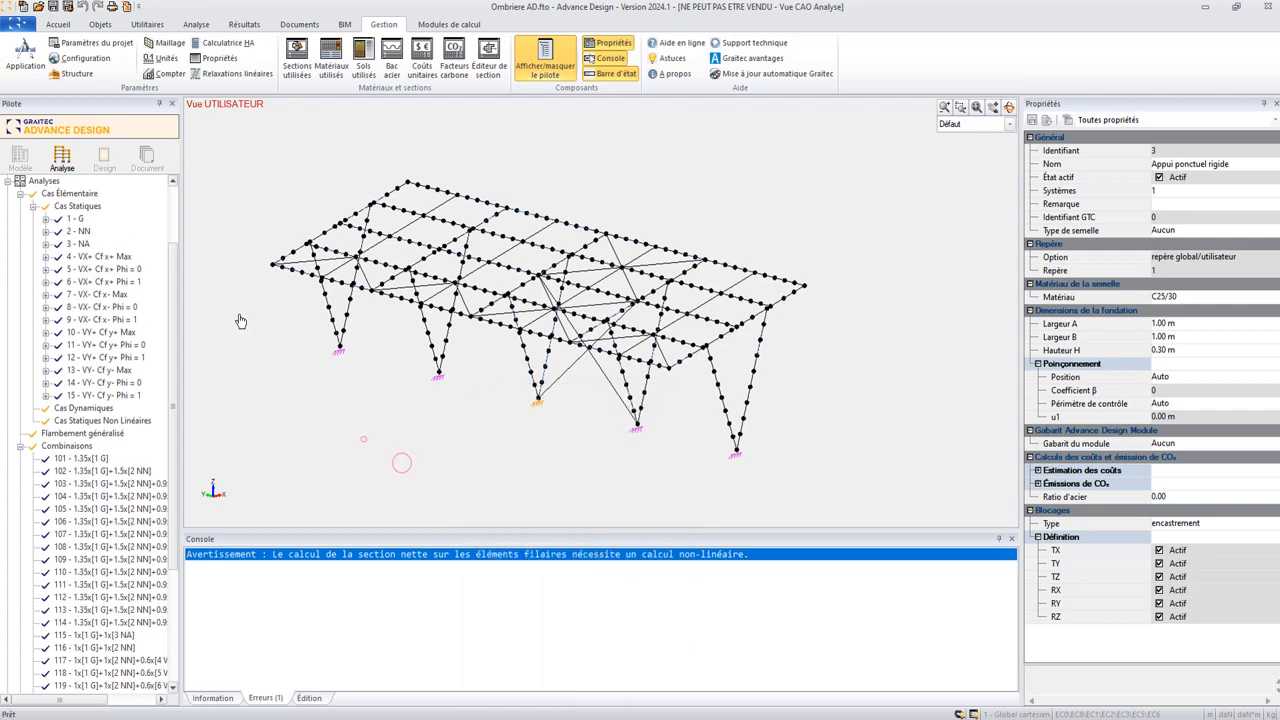
Open support 3 - Appui ponctuel rigide of the Appuis system in the footing design module
left_click(8, 181)
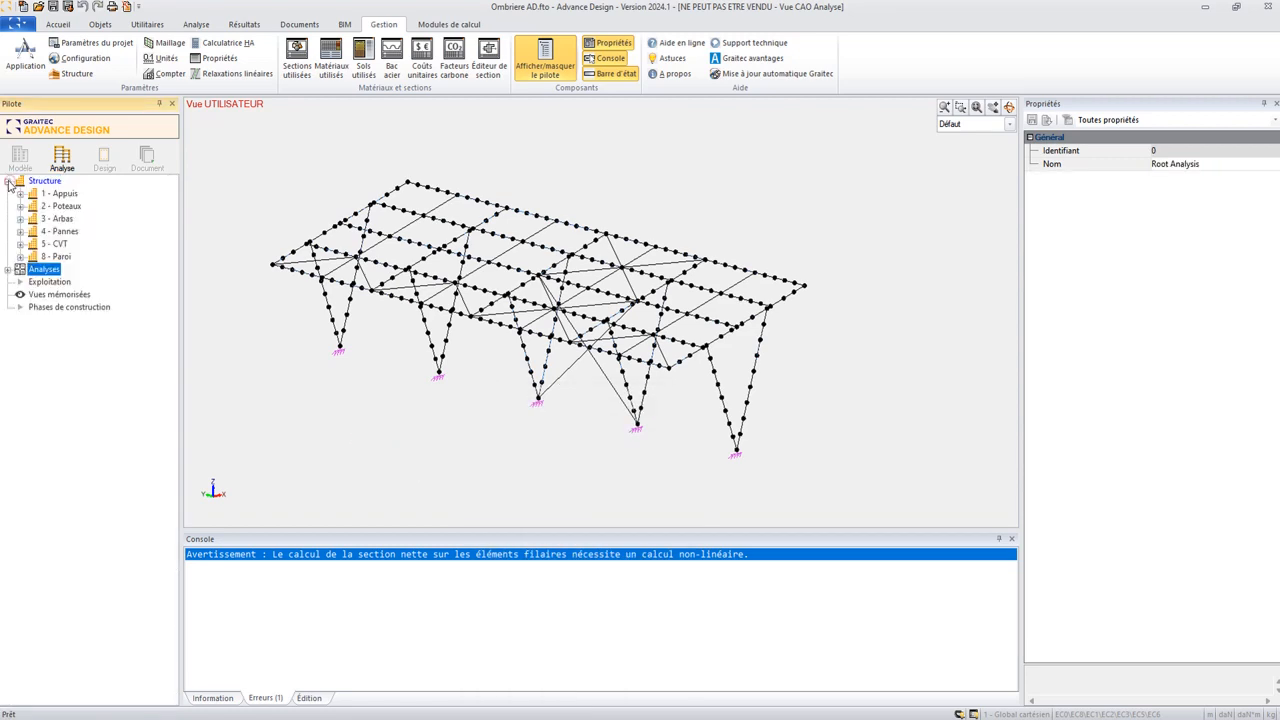
left_click(104, 163)
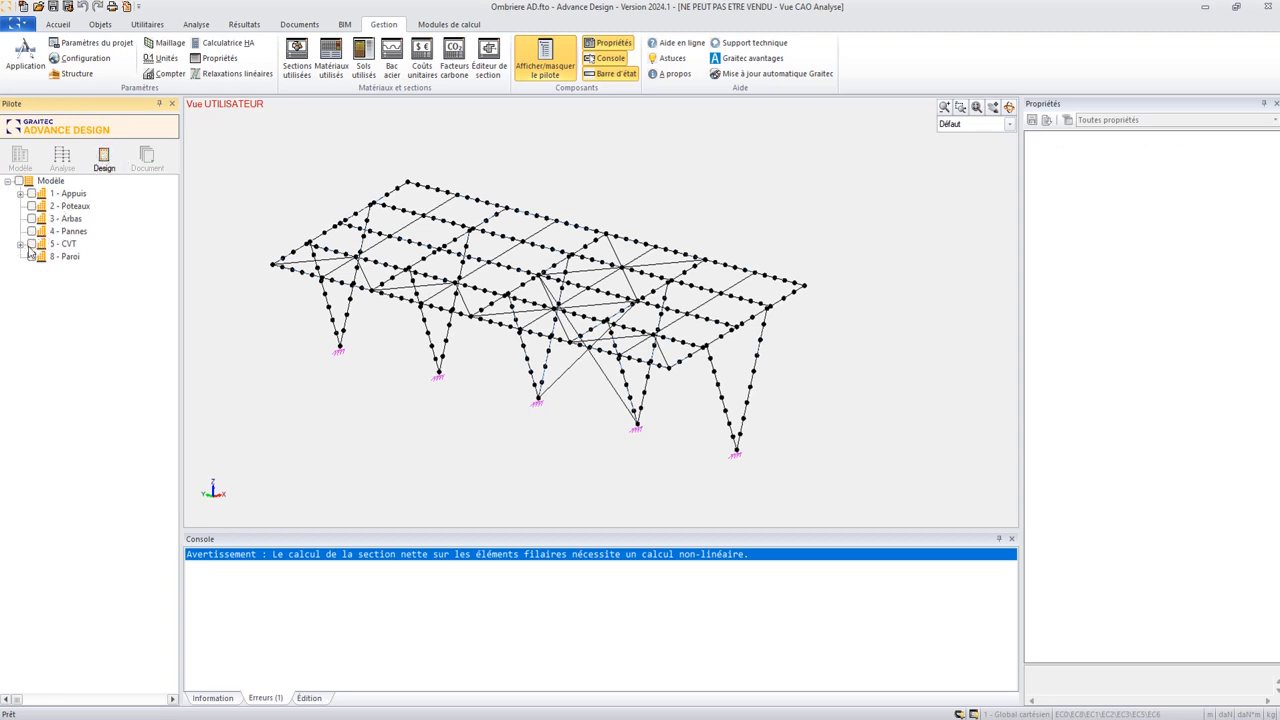
left_click(20, 193)
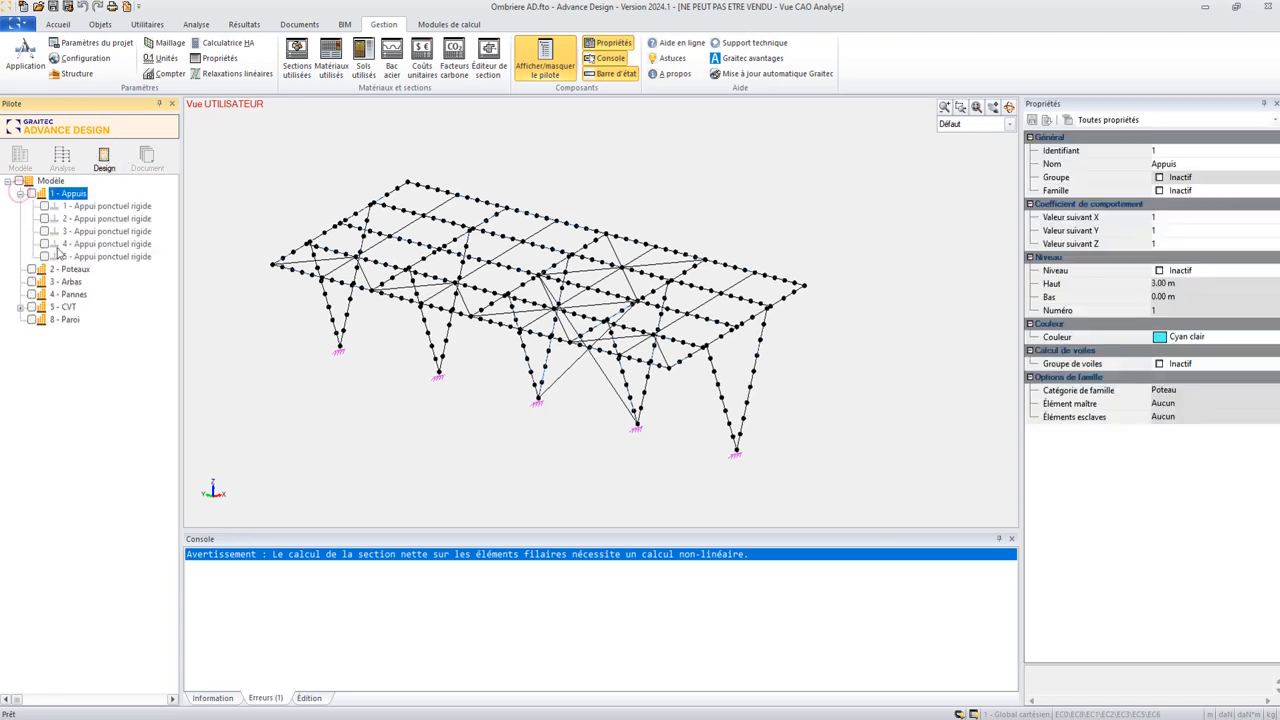
left_click(90, 232)
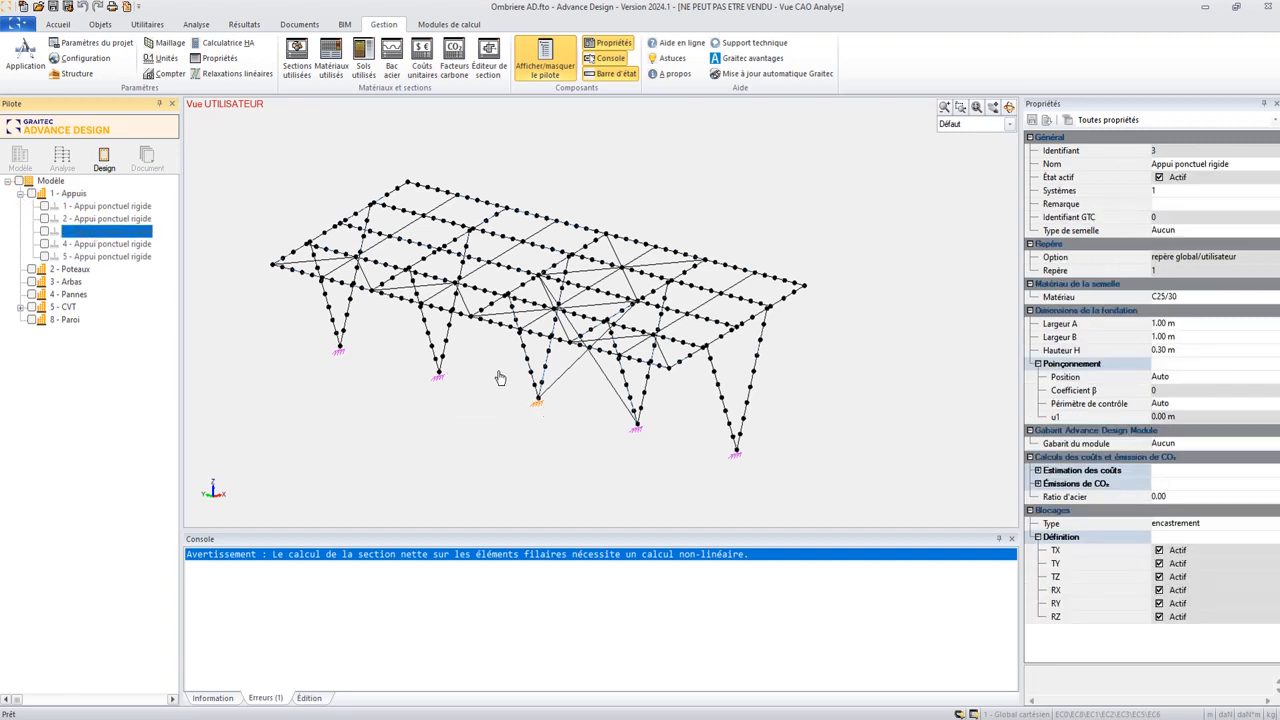
double_click(119, 234)
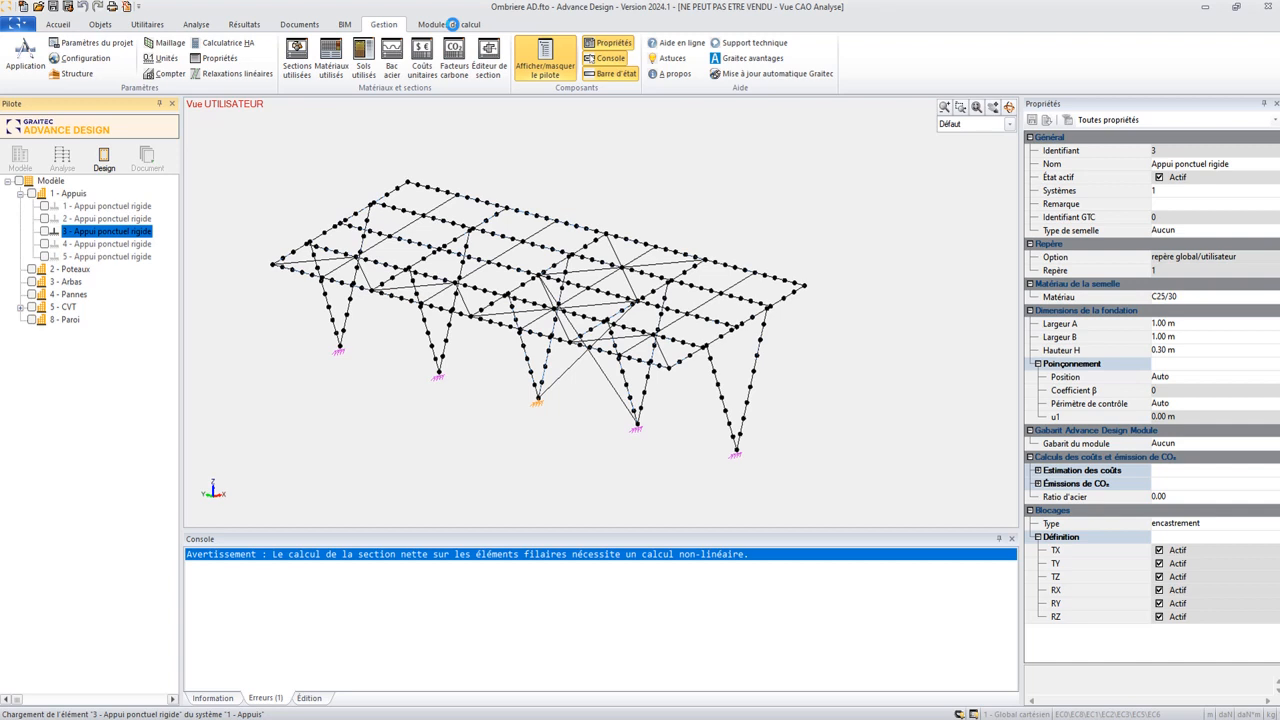
left_click(452, 24)
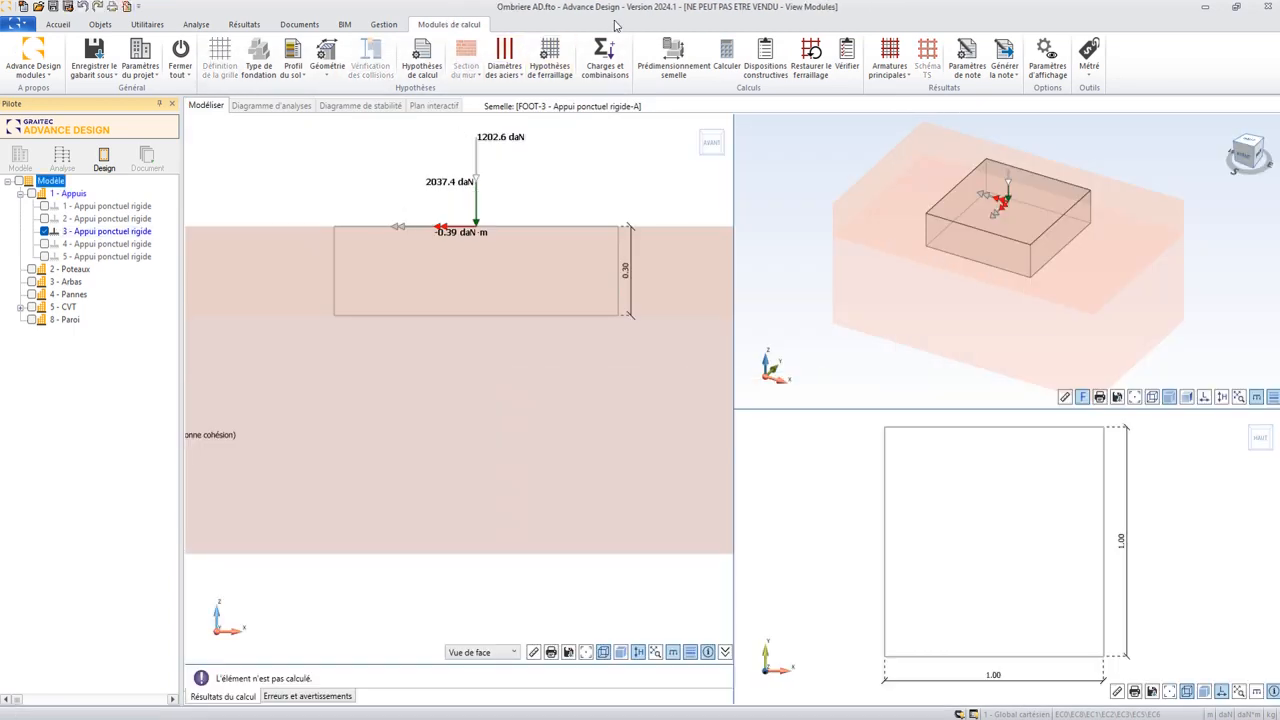
Examine the footing's geometry settings, including the maximum A, B and H predimensioning limits
scroll(396, 338, "down", 2)
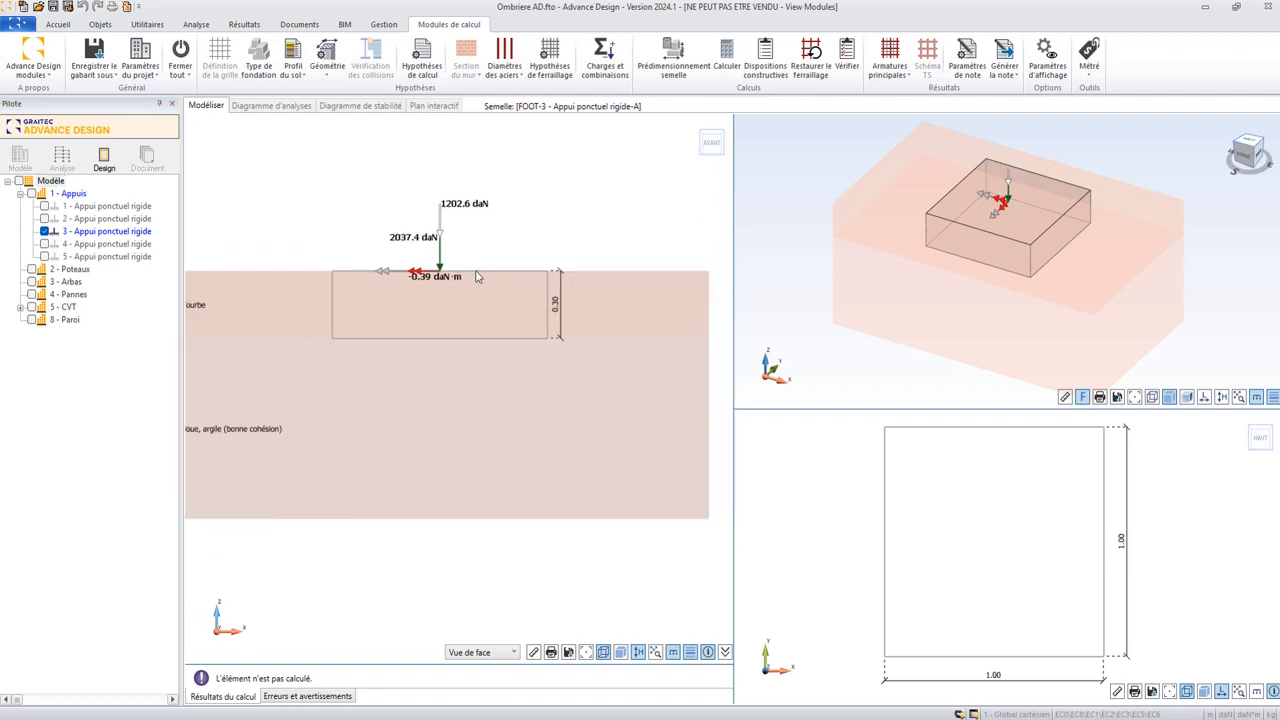
middle_click_drag(379, 210, 398, 218)
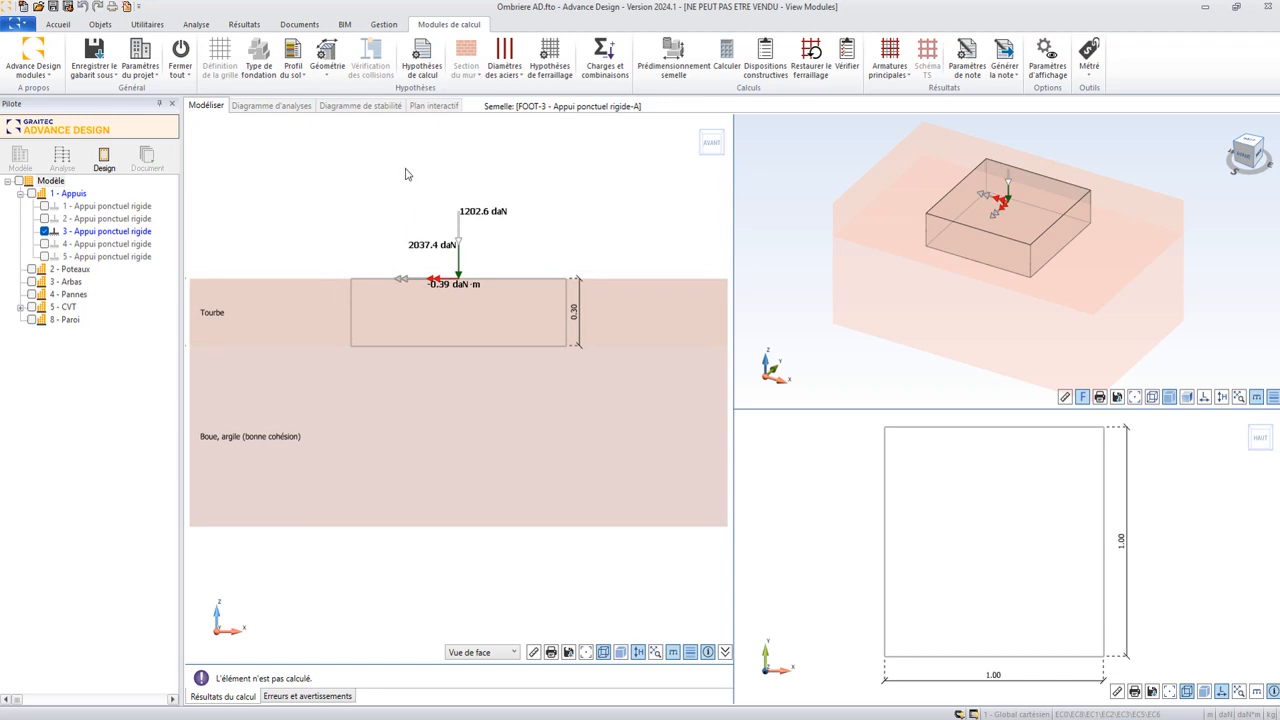
left_click(326, 57)
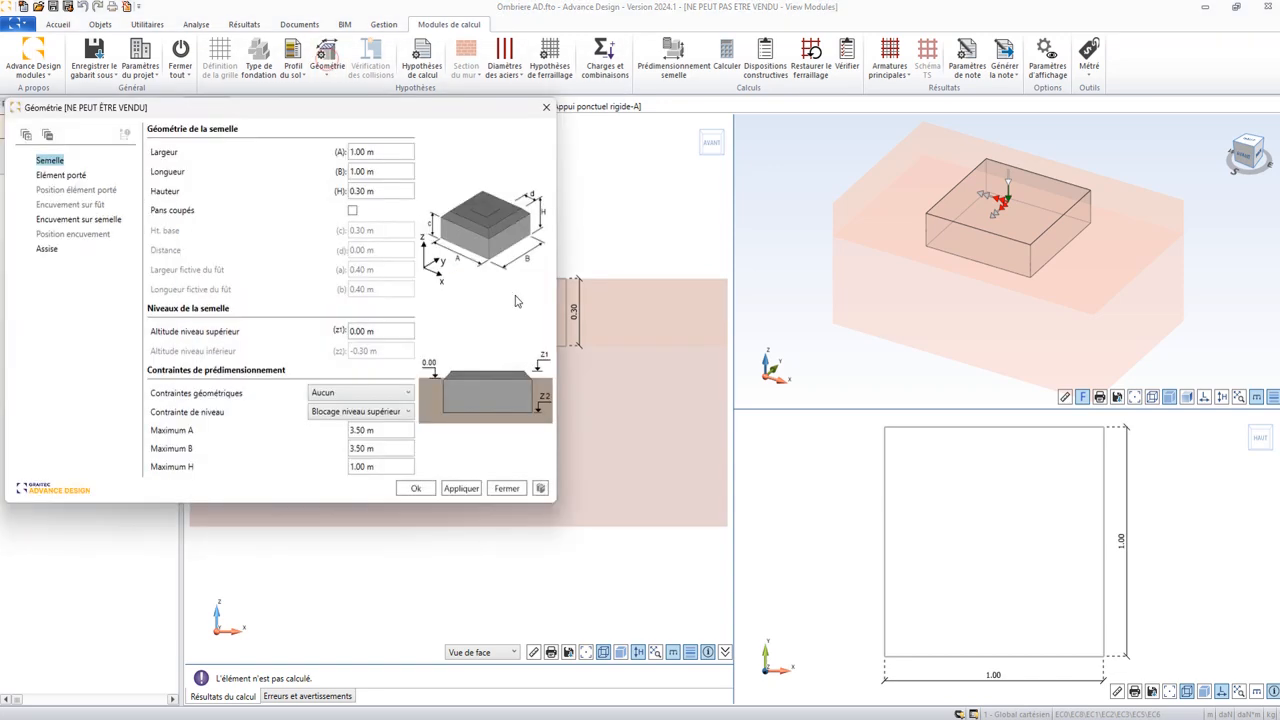
left_click_drag(451, 114, 722, 163)
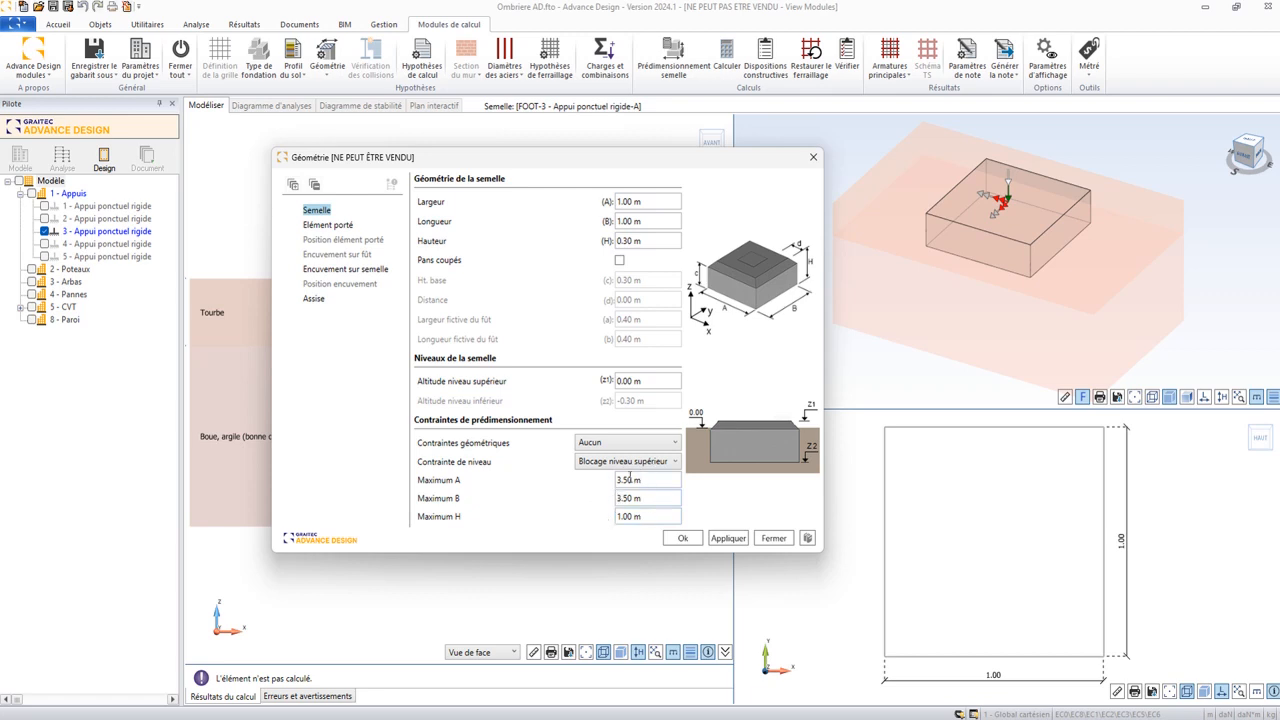
left_click(638, 479)
left_click(646, 497)
left_click(647, 516)
left_click(652, 479)
Review the carried element types available for the footing and choose Aucun
left_click(340, 227)
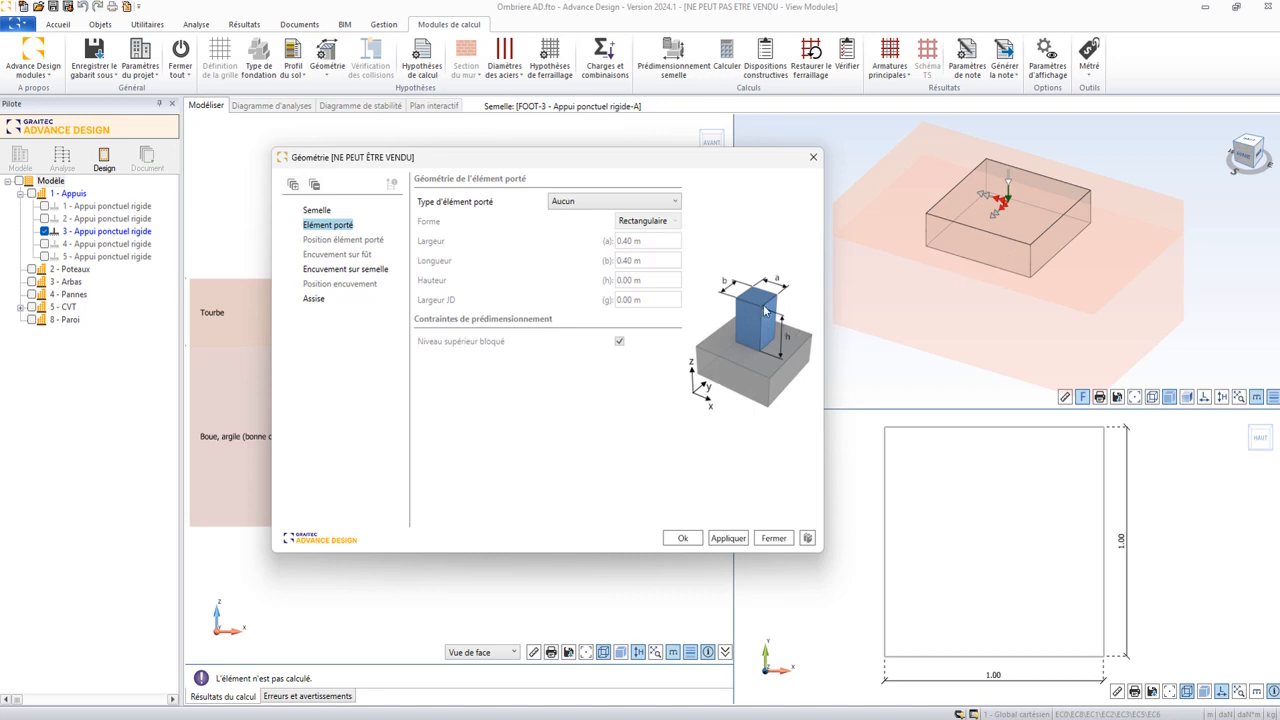
left_click(624, 205)
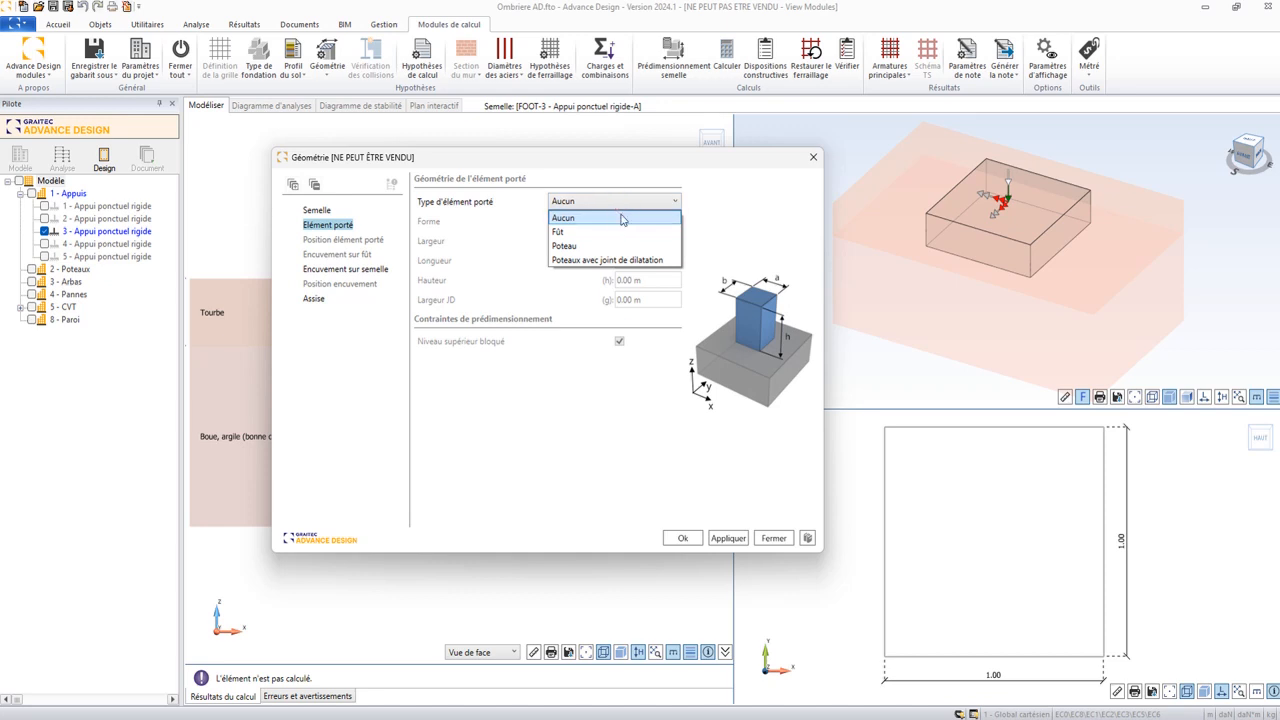
left_click(618, 217)
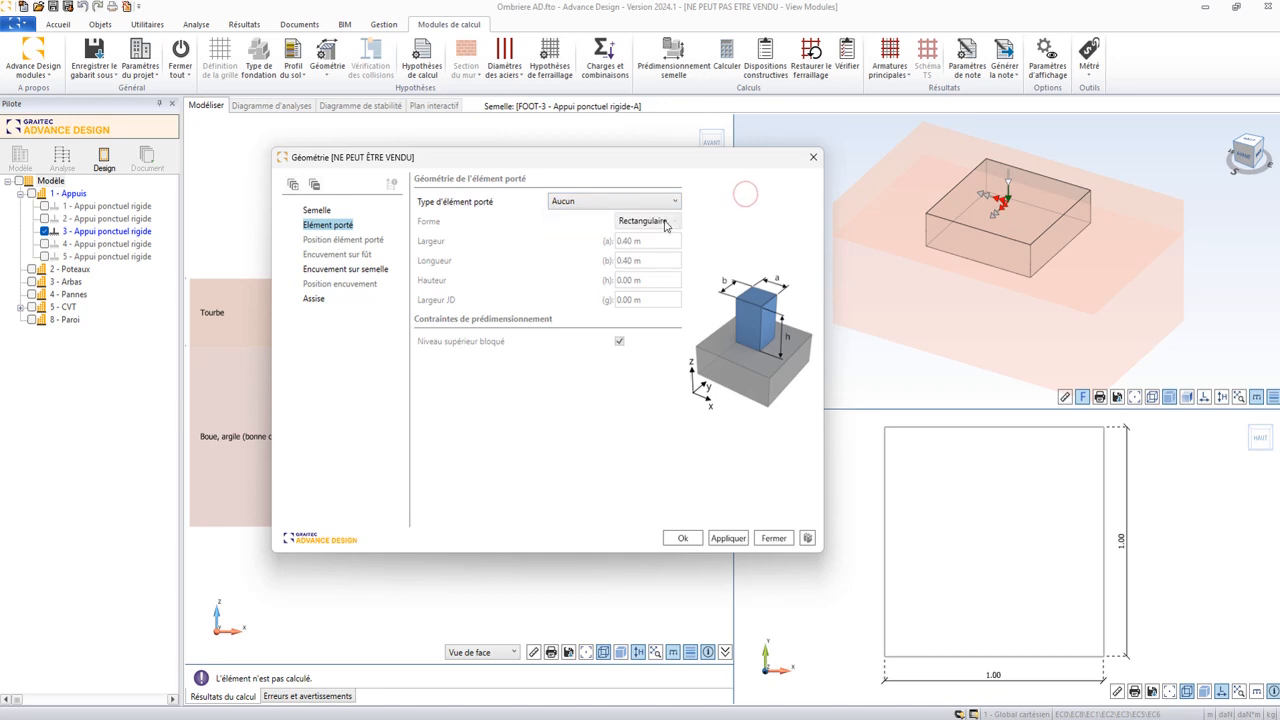
Try Fût as the carried element type to review its position options, and restore the type to Aucun
left_click(573, 202)
left_click(582, 231)
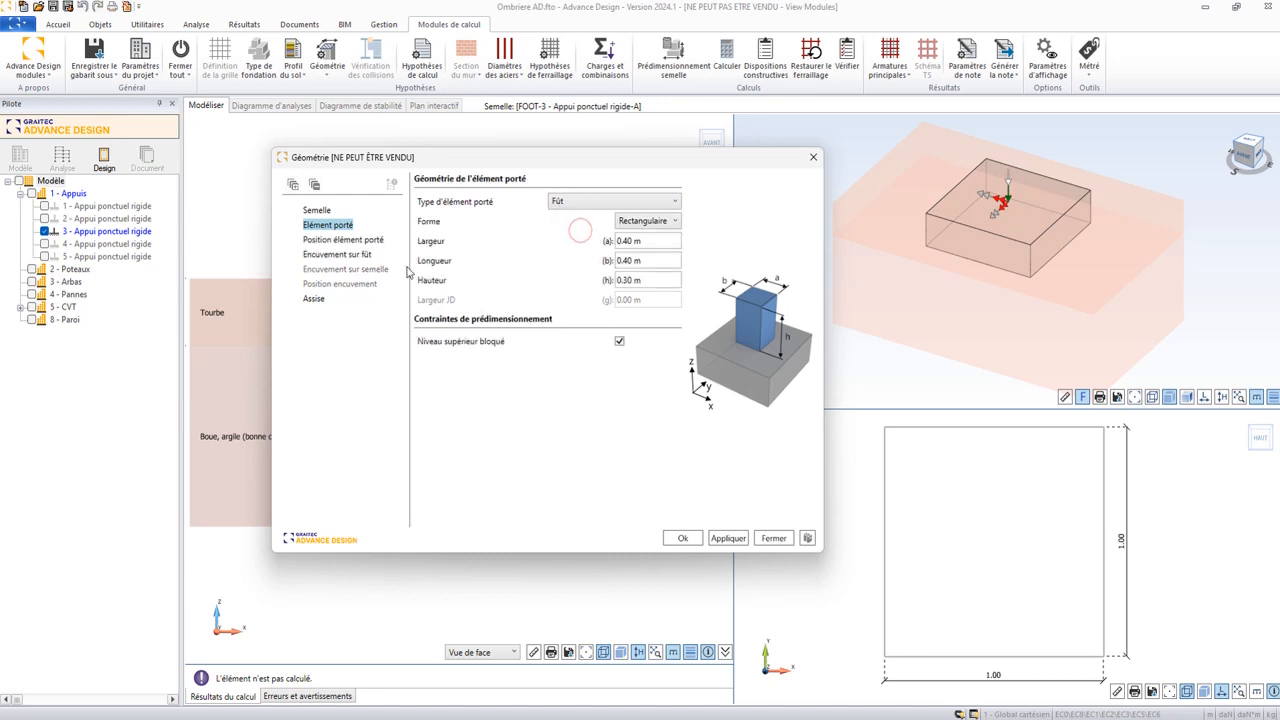
left_click(344, 240)
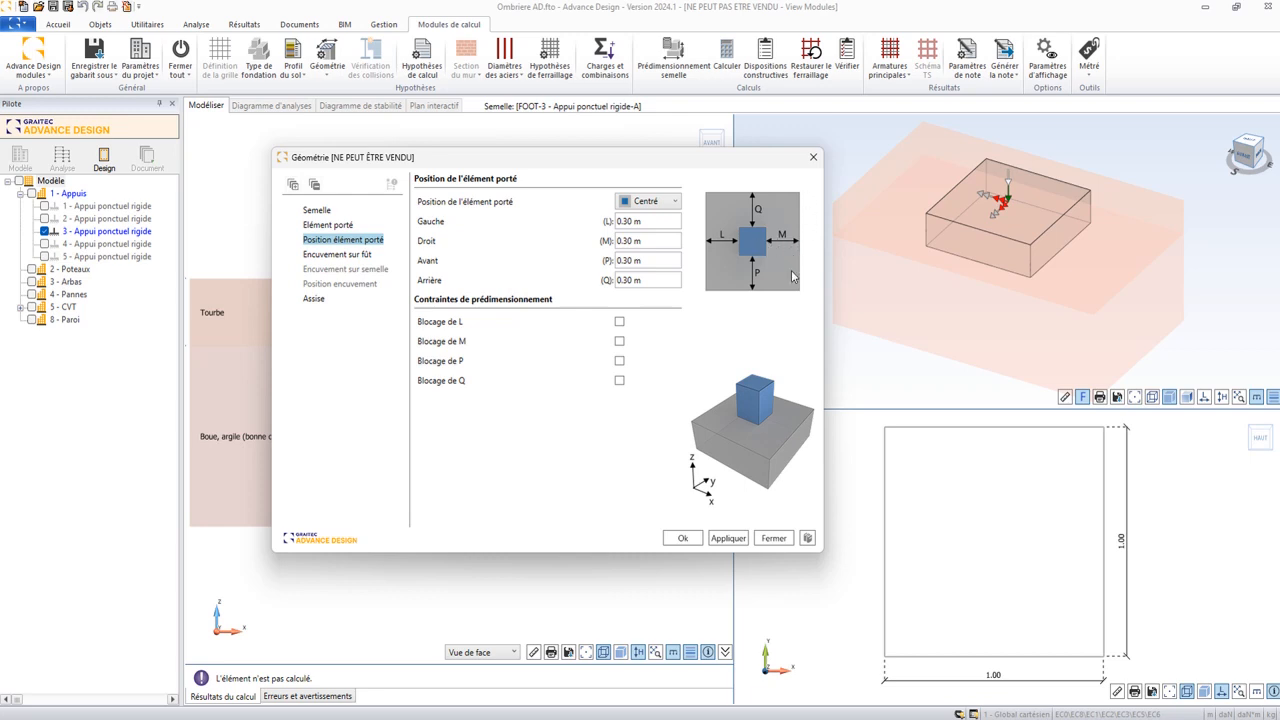
left_click(659, 204)
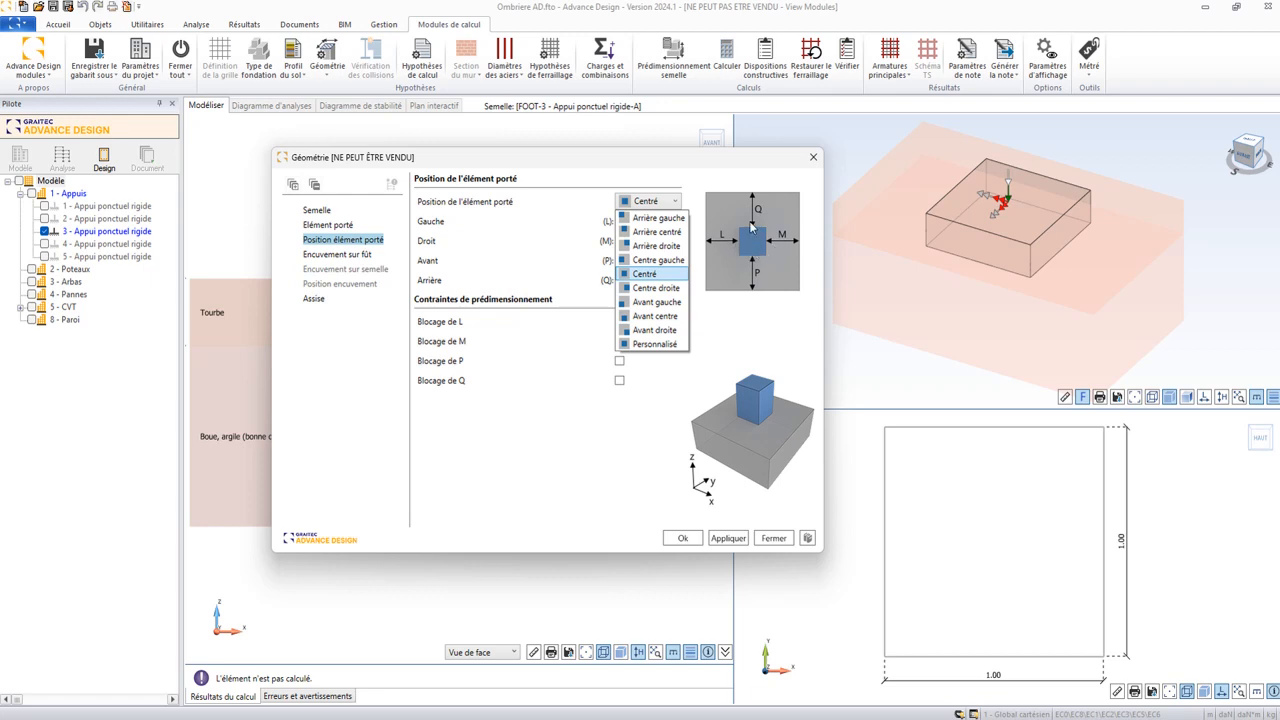
left_click(721, 329)
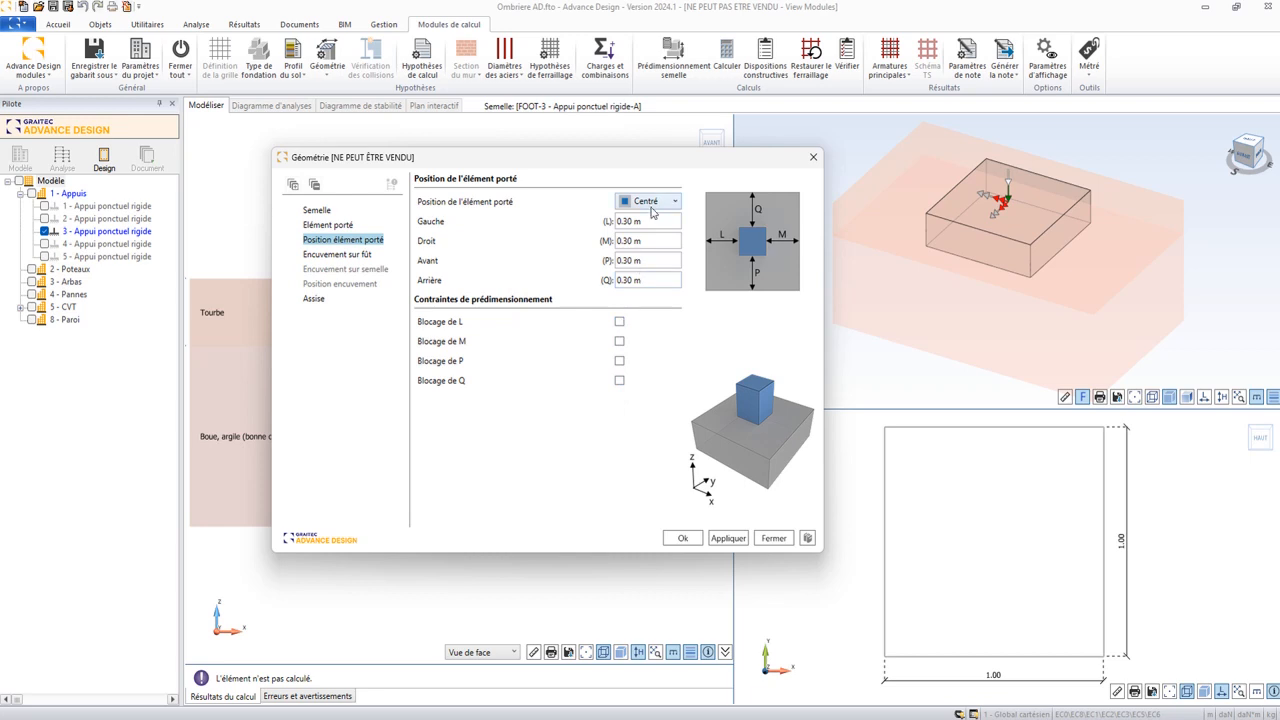
left_click(326, 226)
left_click(598, 204)
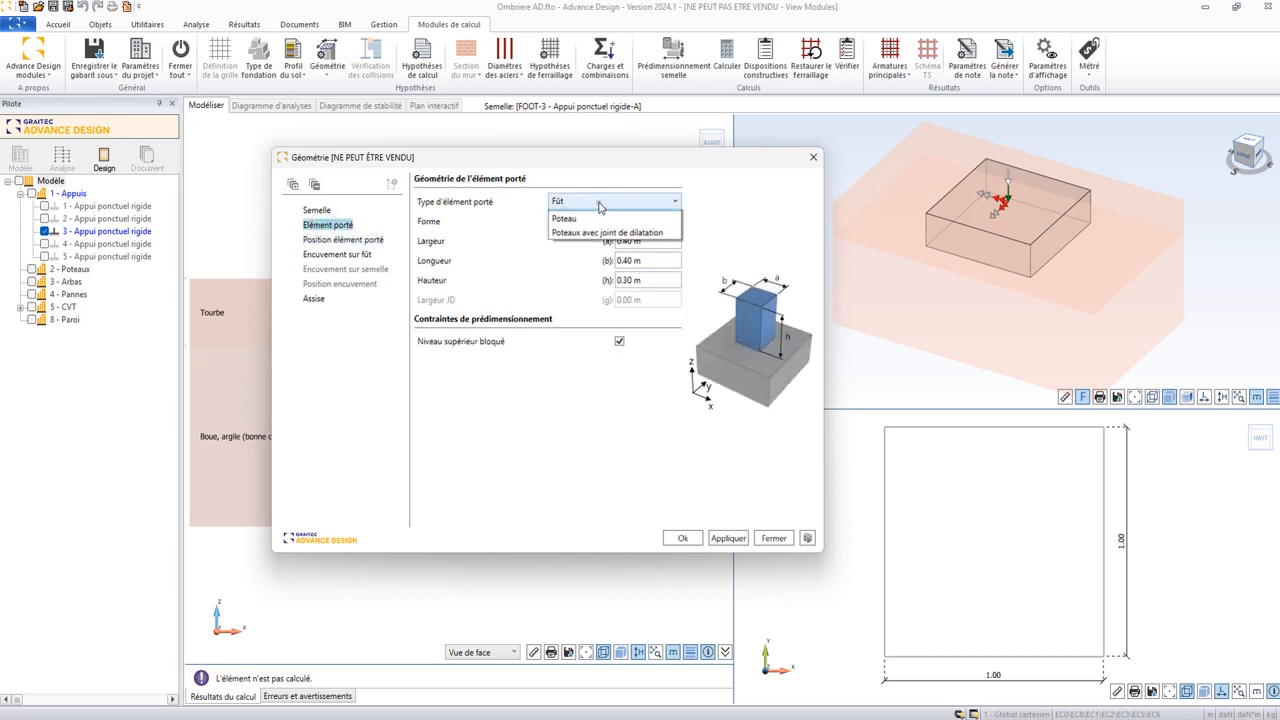
left_click(592, 213)
Review the Gros béton and Béton de propreté bedding options, keep Aucun under the footing, and validate the geometry
left_click(321, 301)
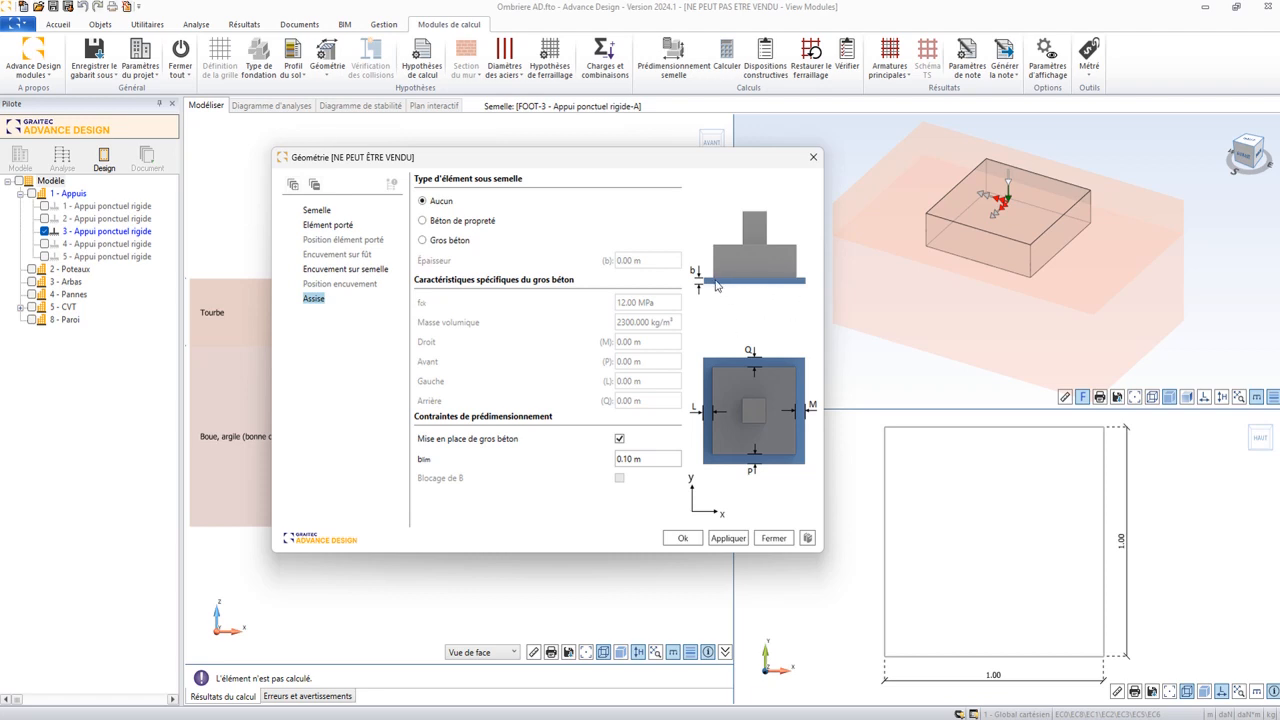
left_click(450, 240)
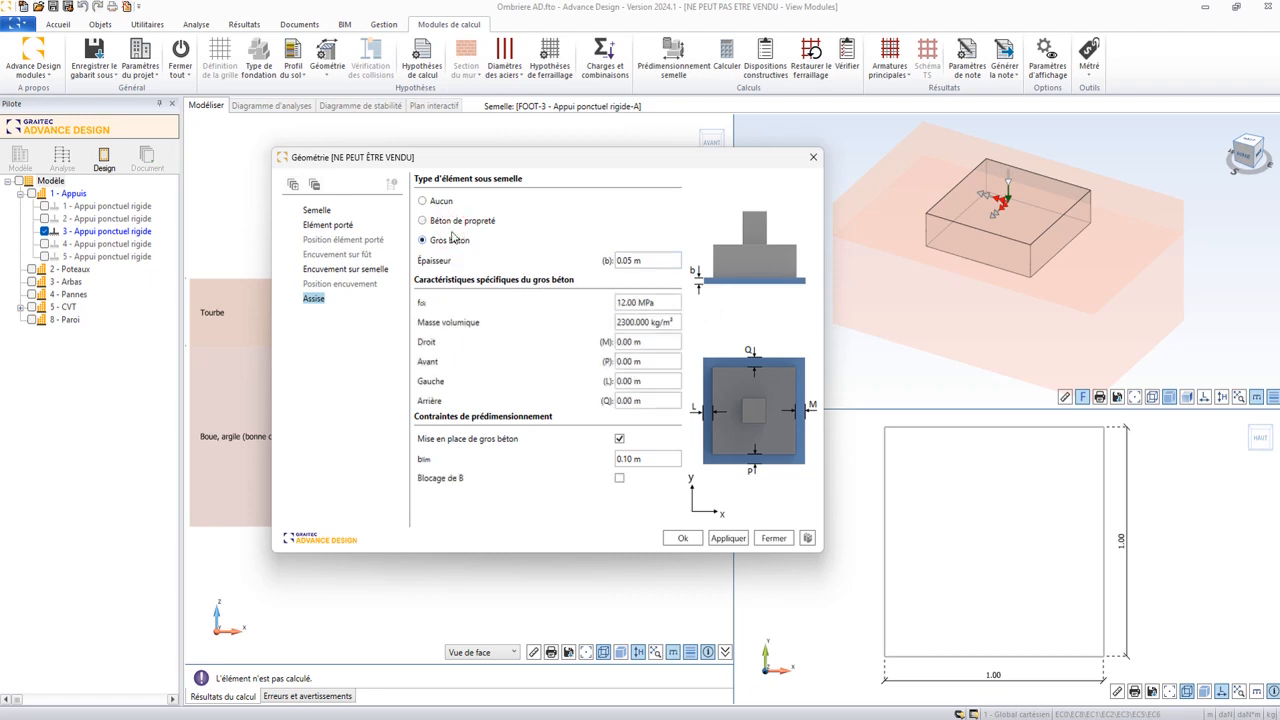
left_click(452, 221)
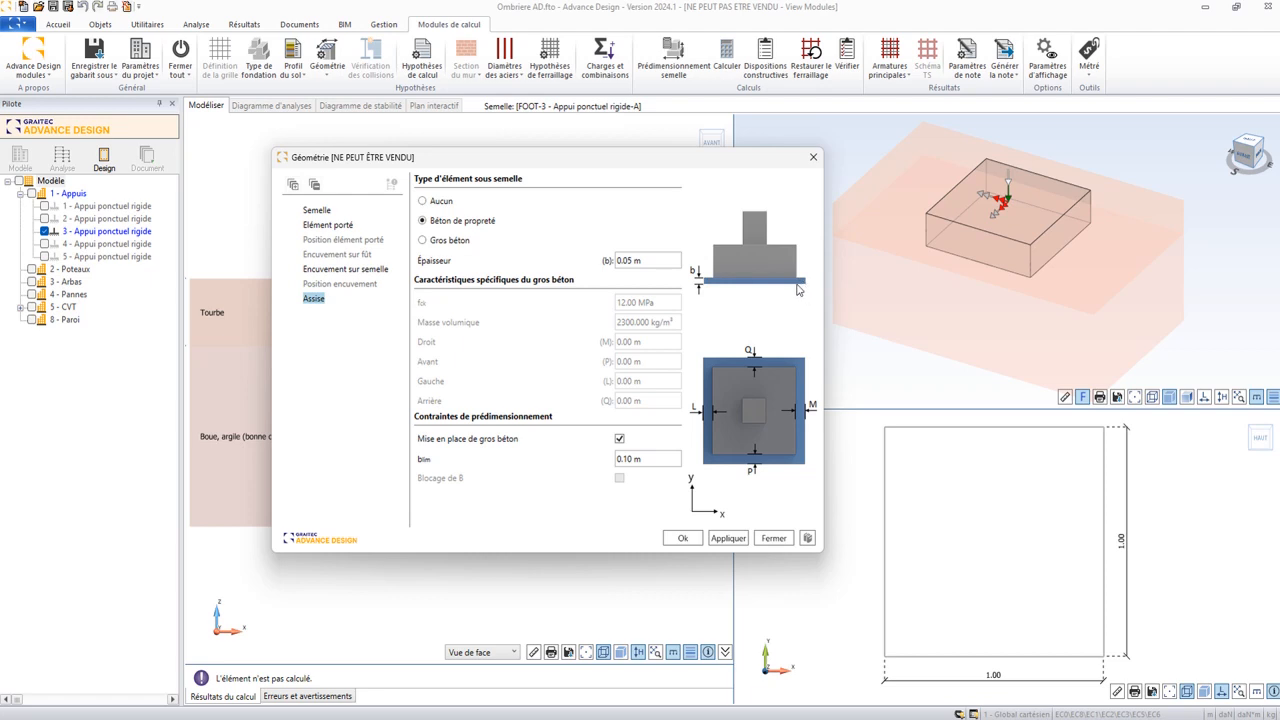
left_click(440, 202)
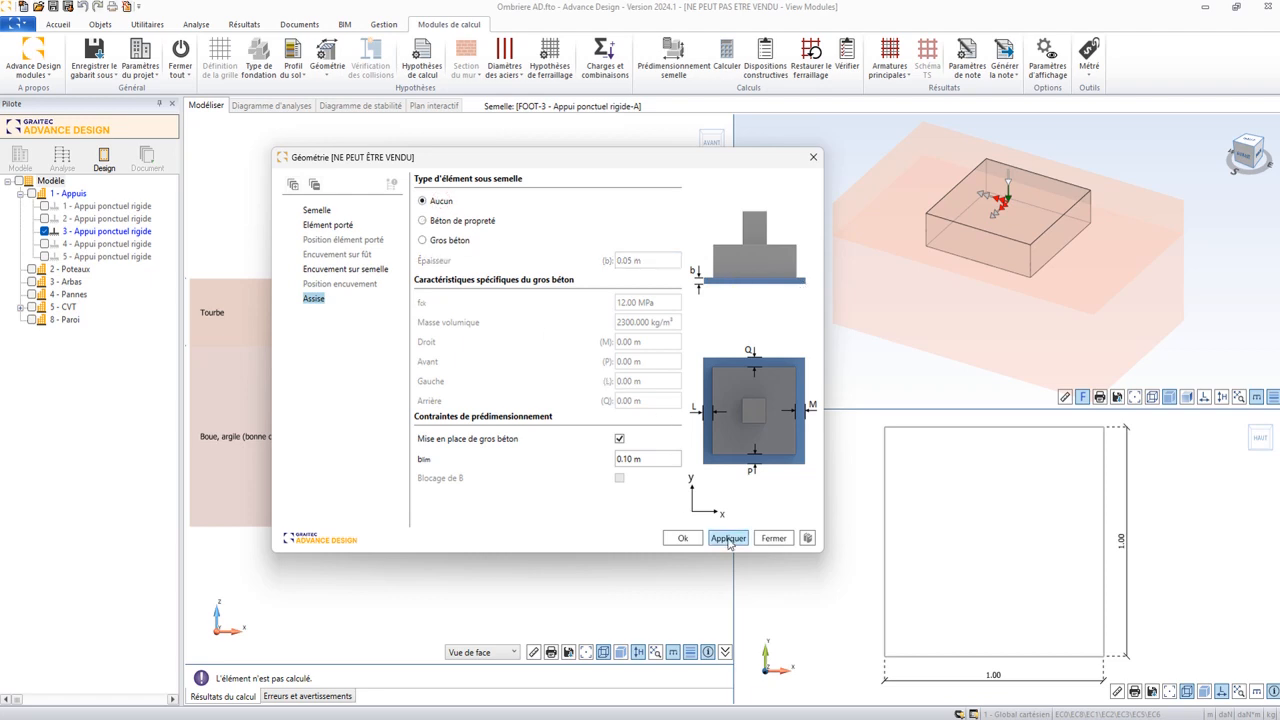
left_click(678, 540)
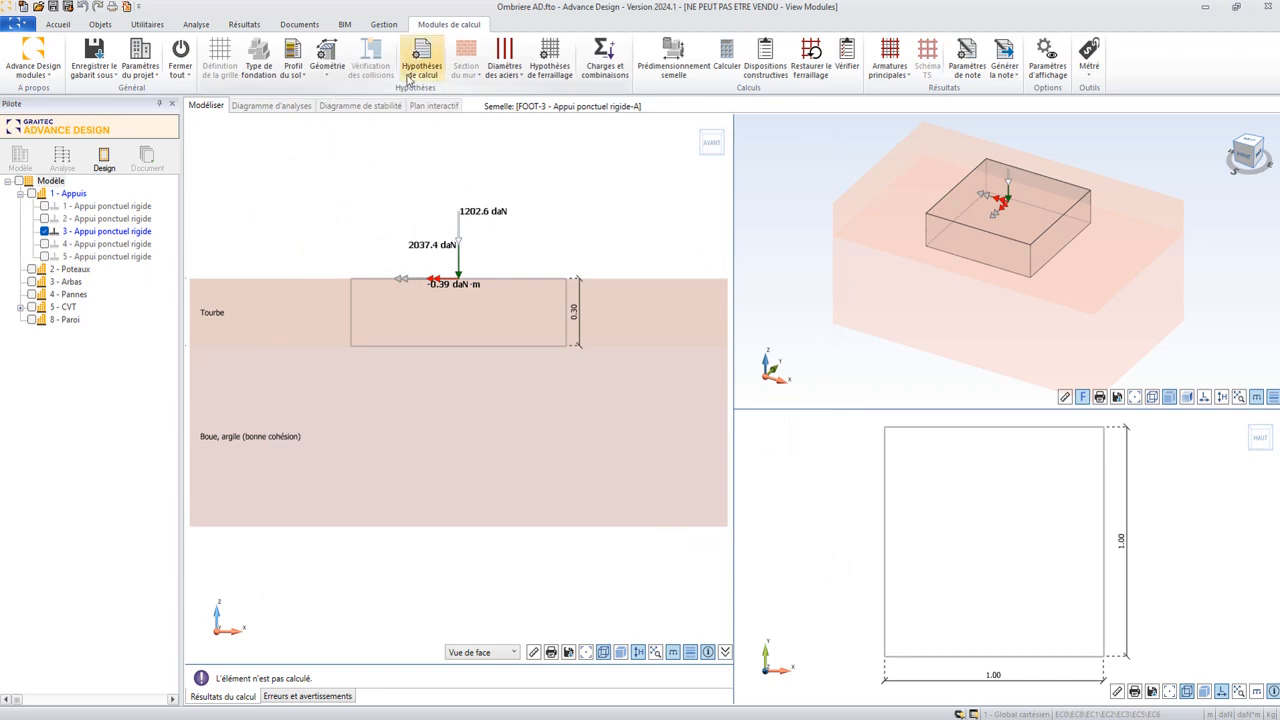
Open the footing's calculation hypotheses and examine the general assumptions and available reinforcement calculation methods
left_click(422, 58)
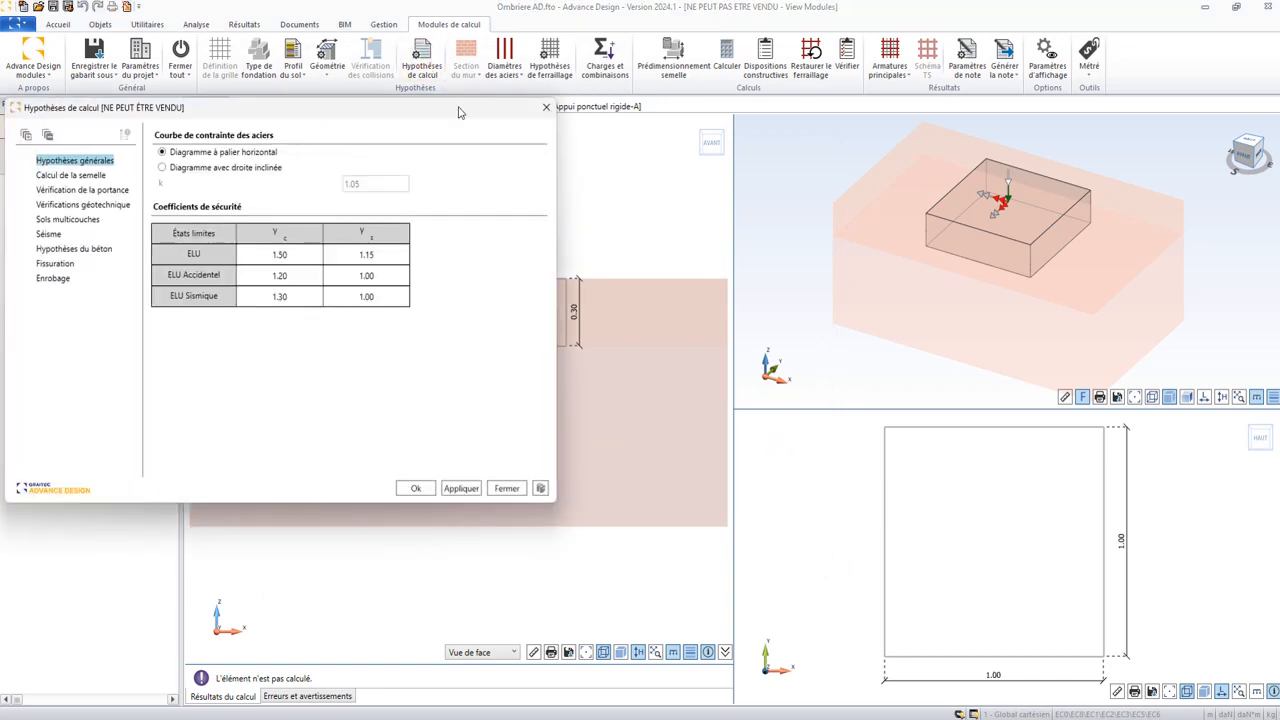
left_click_drag(459, 112, 762, 163)
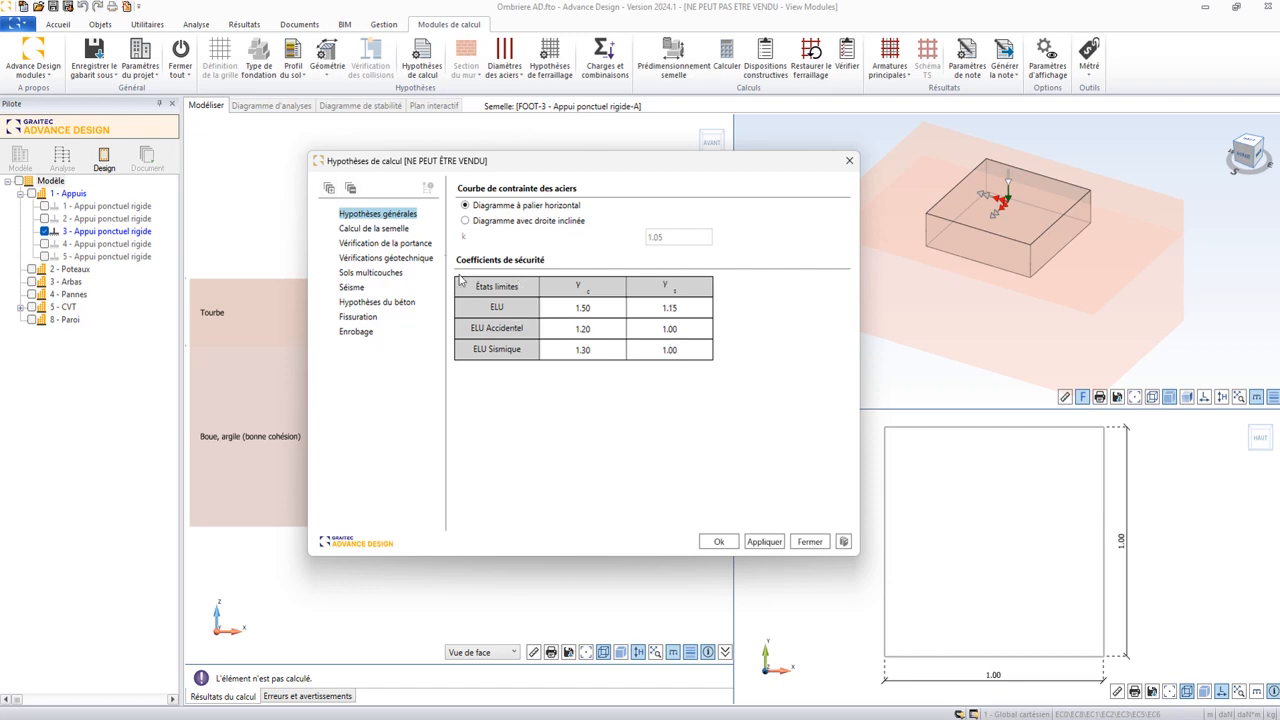
left_click(400, 230)
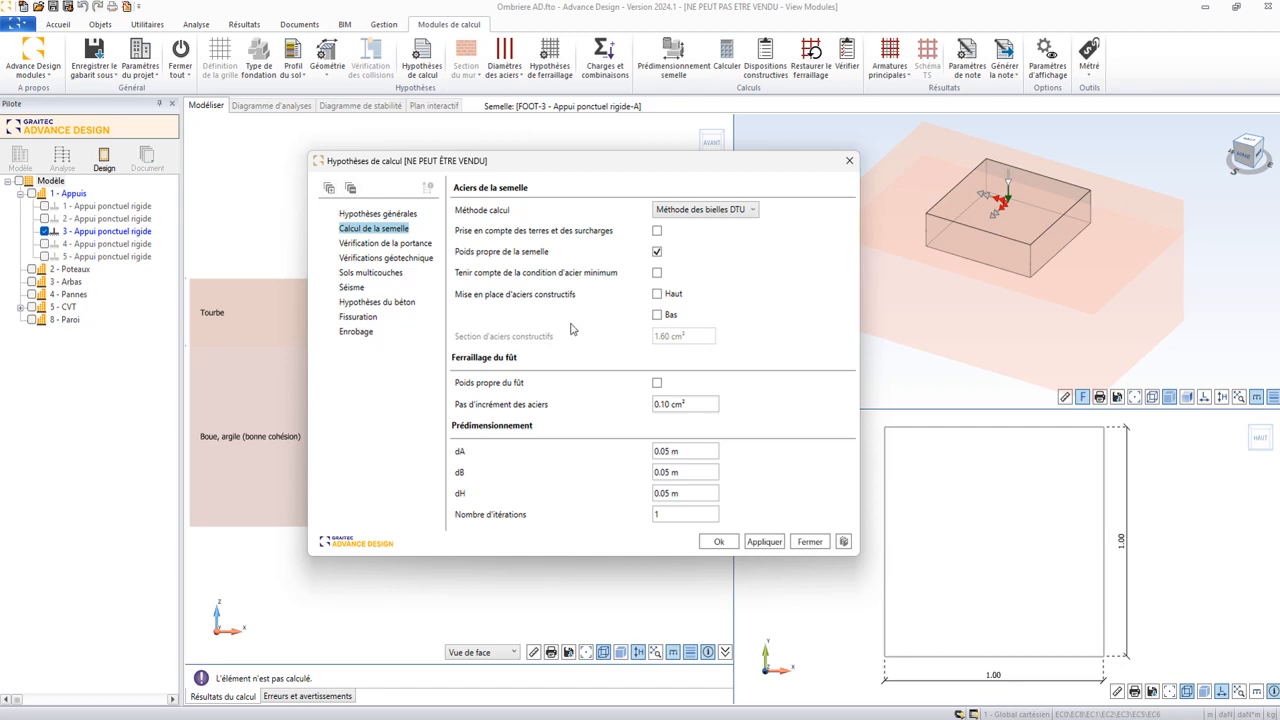
left_click(704, 211)
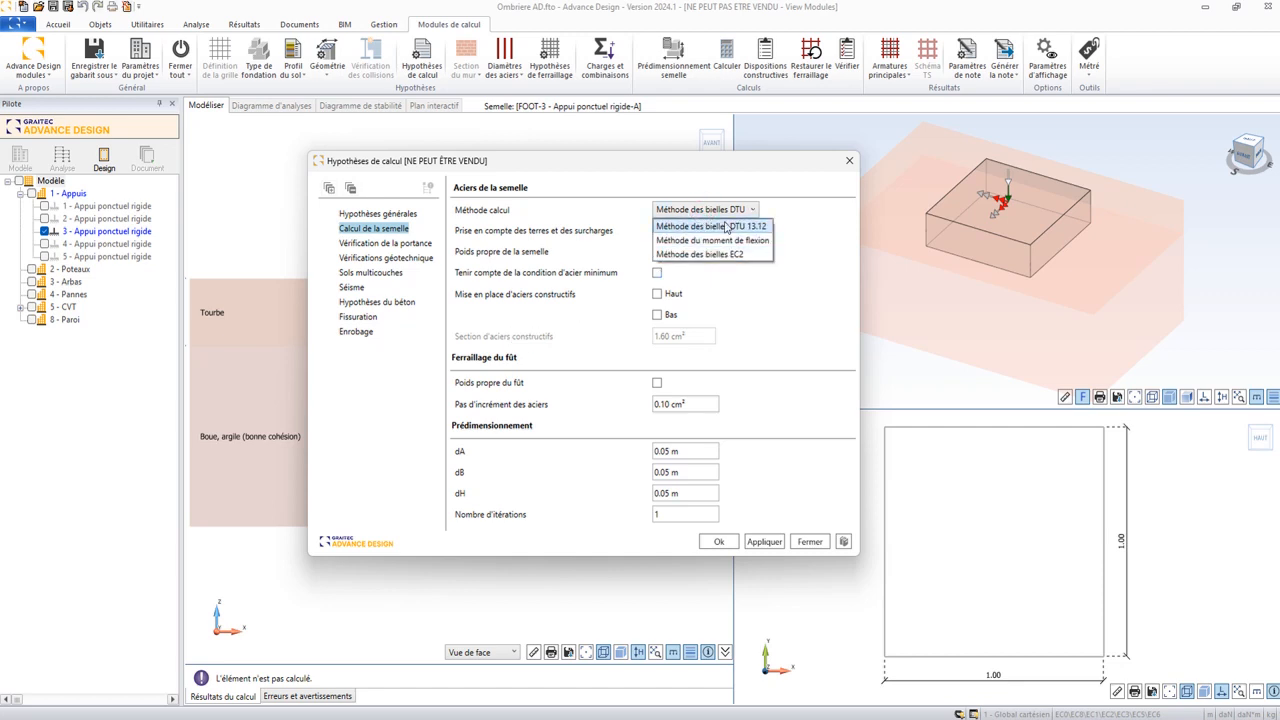
left_click(755, 293)
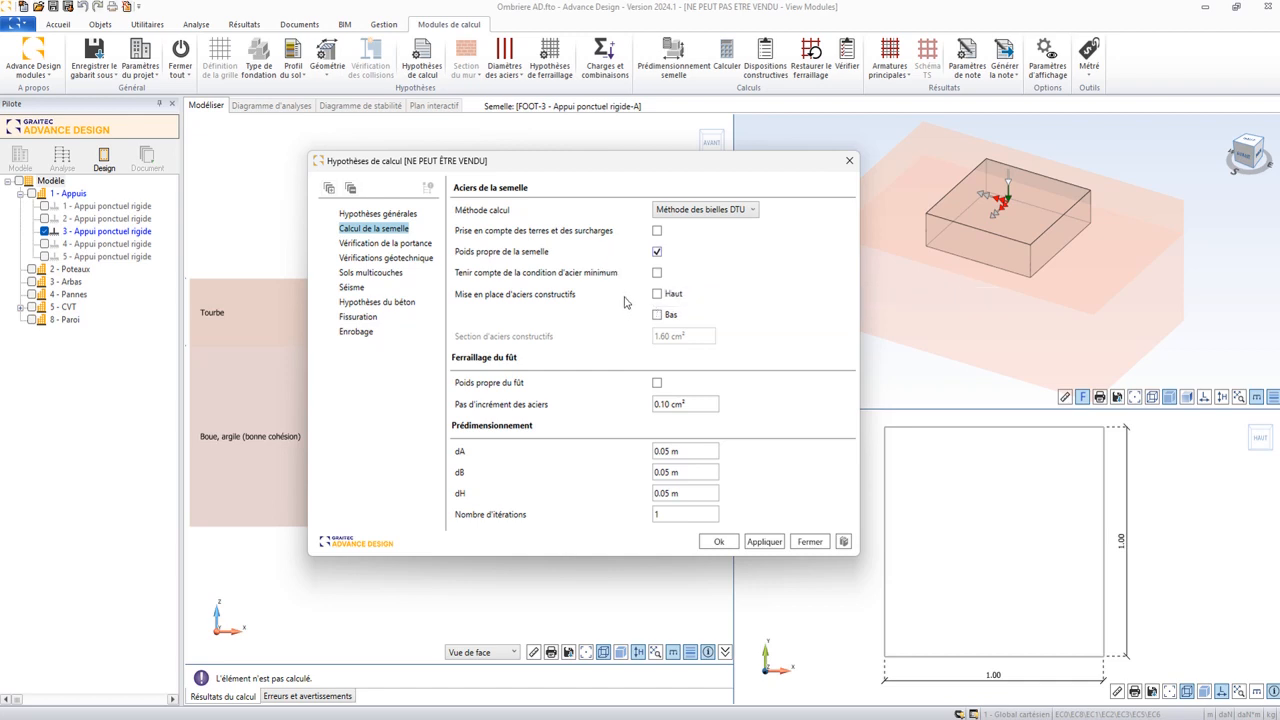
Switch the bearing capacity stress in the portance verification to Imposées
left_click(386, 244)
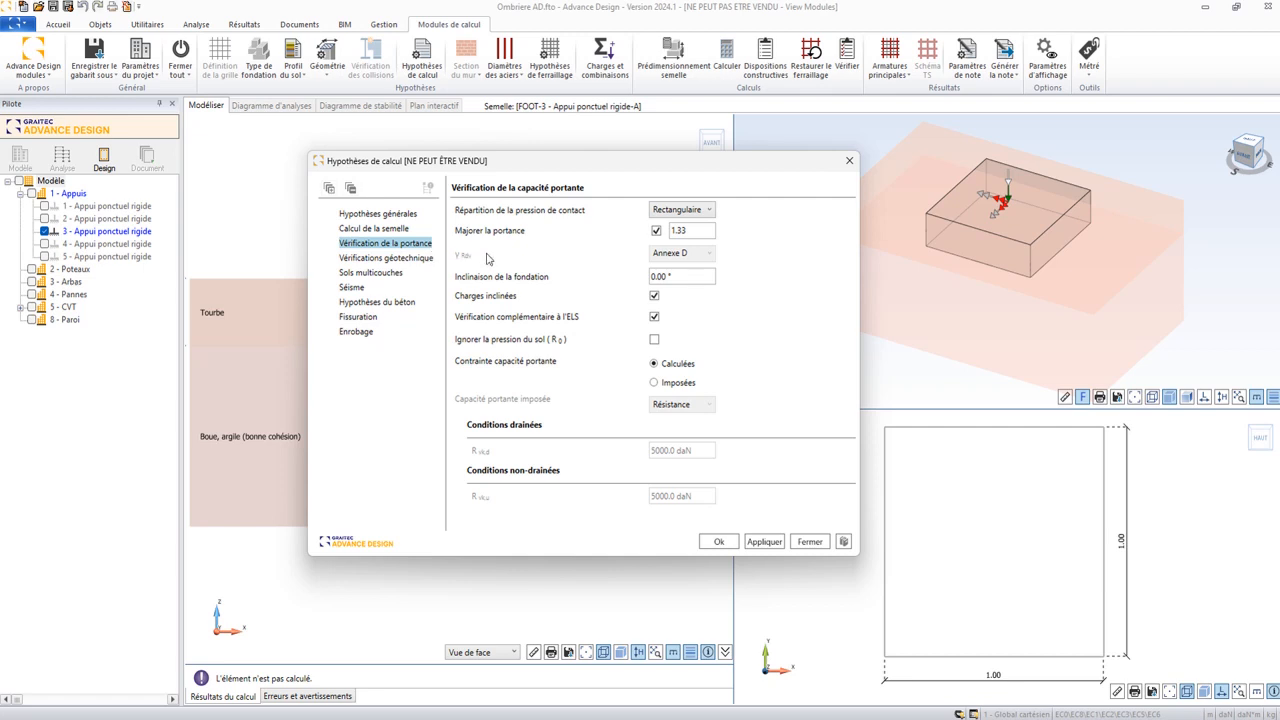
left_click(668, 253)
left_click_drag(420, 162, 550, 172)
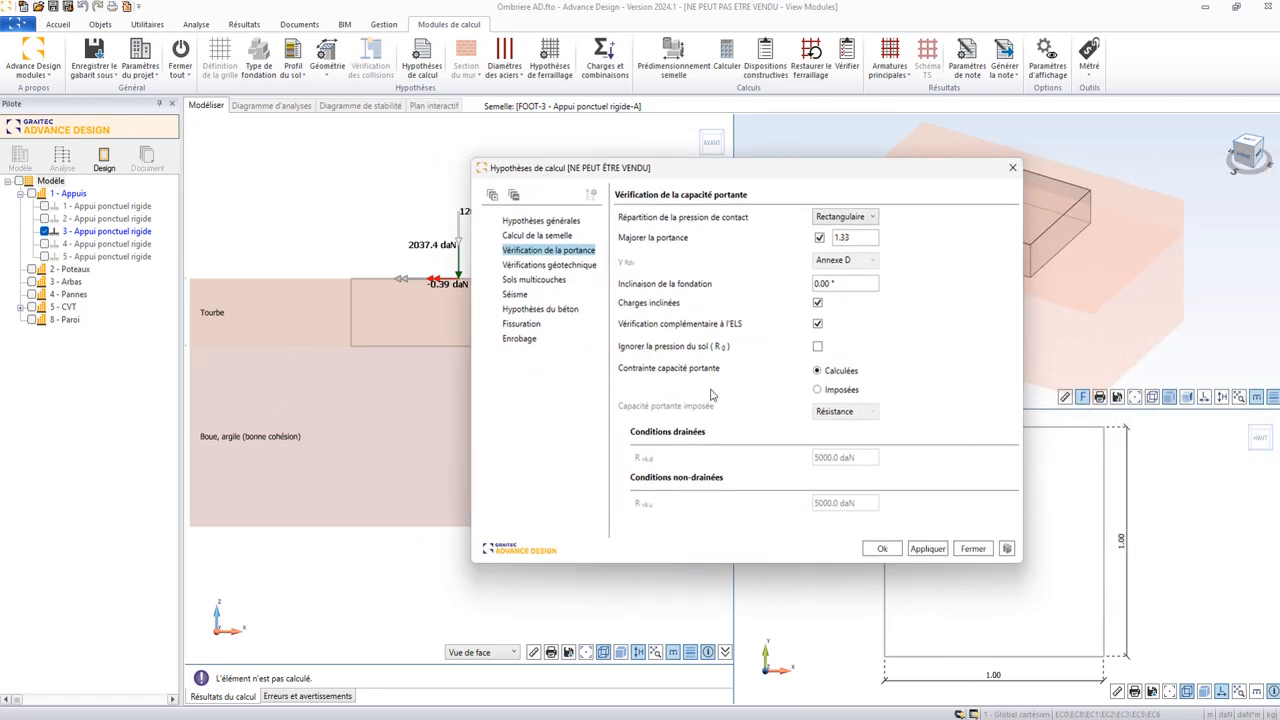
left_click(818, 389)
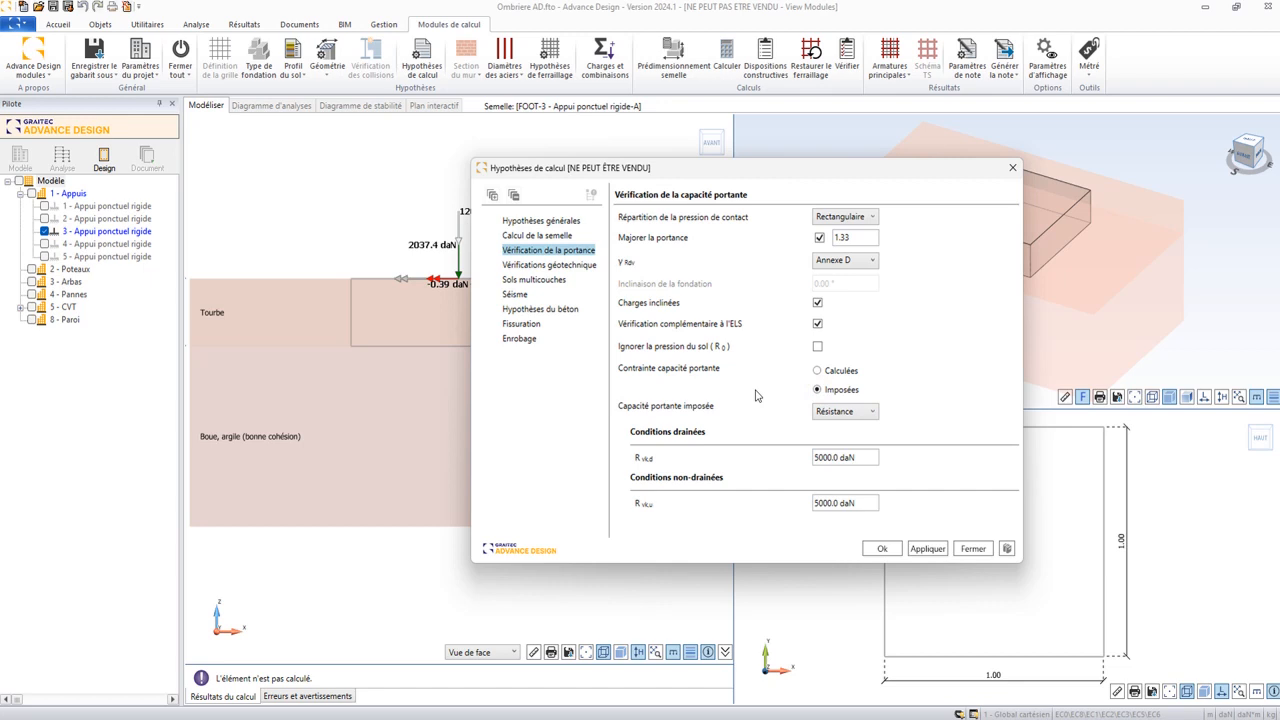
left_click(820, 411)
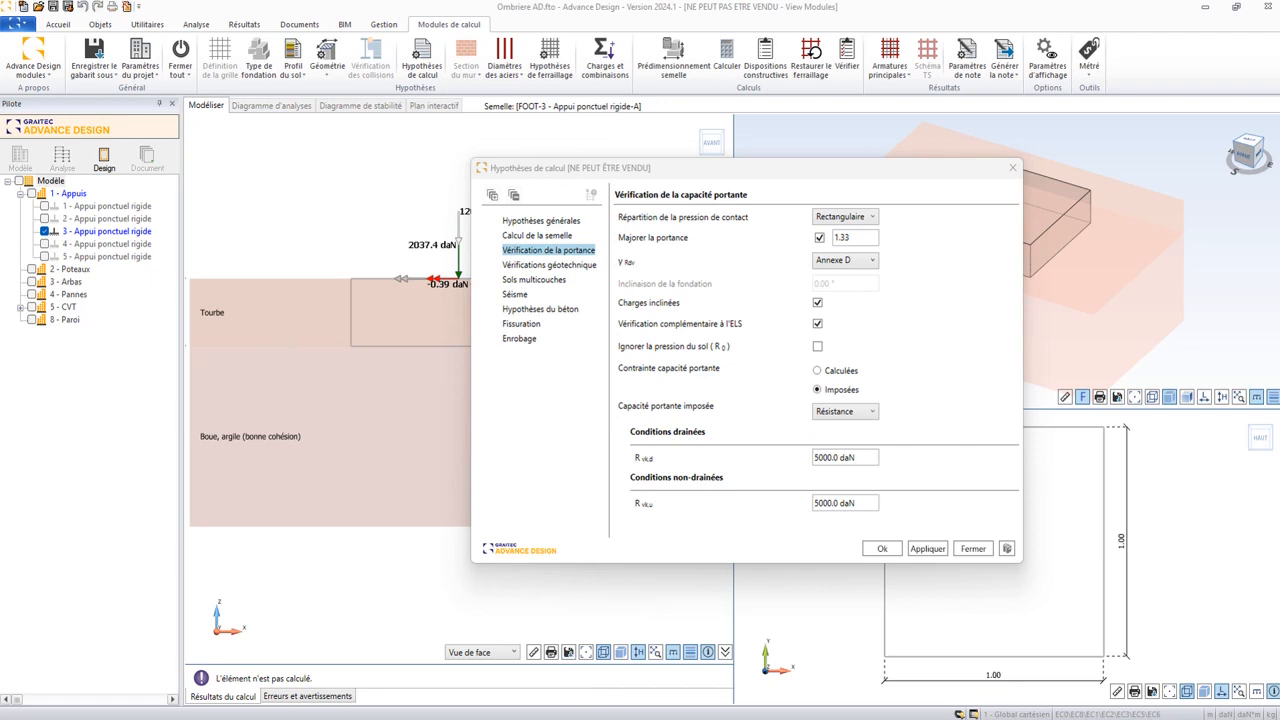
In the Windows Calculator, multiply 0.15 by 1.4, 1.2 and 1.4, and return to the calculation hypotheses
left_click_drag(411, 223, 428, 157)
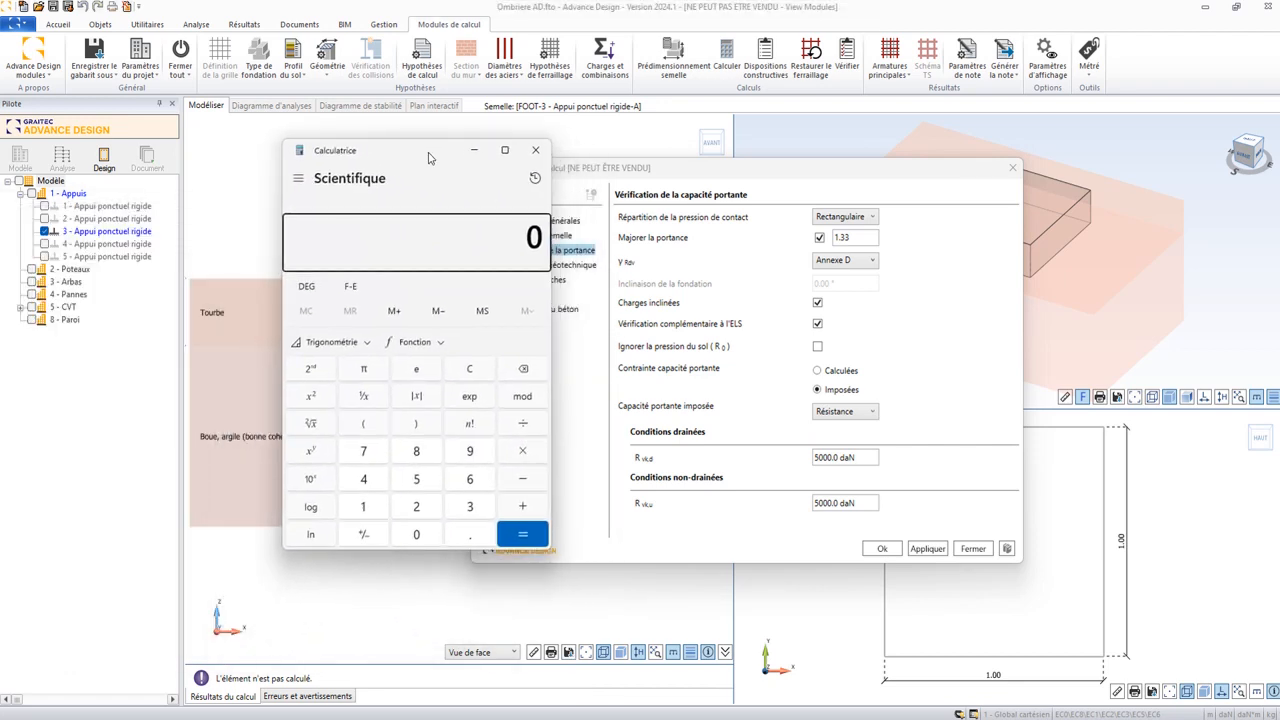
type("0.15*1.4")
key("Return")
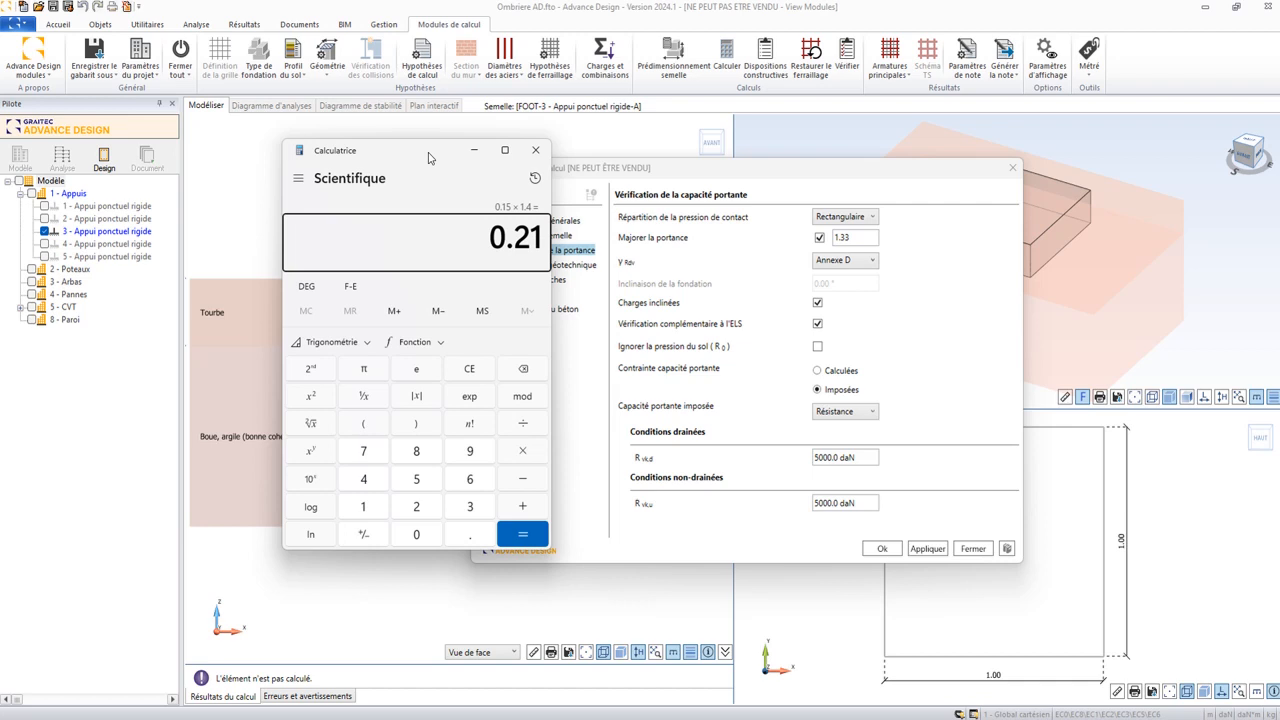
type("*1.2")
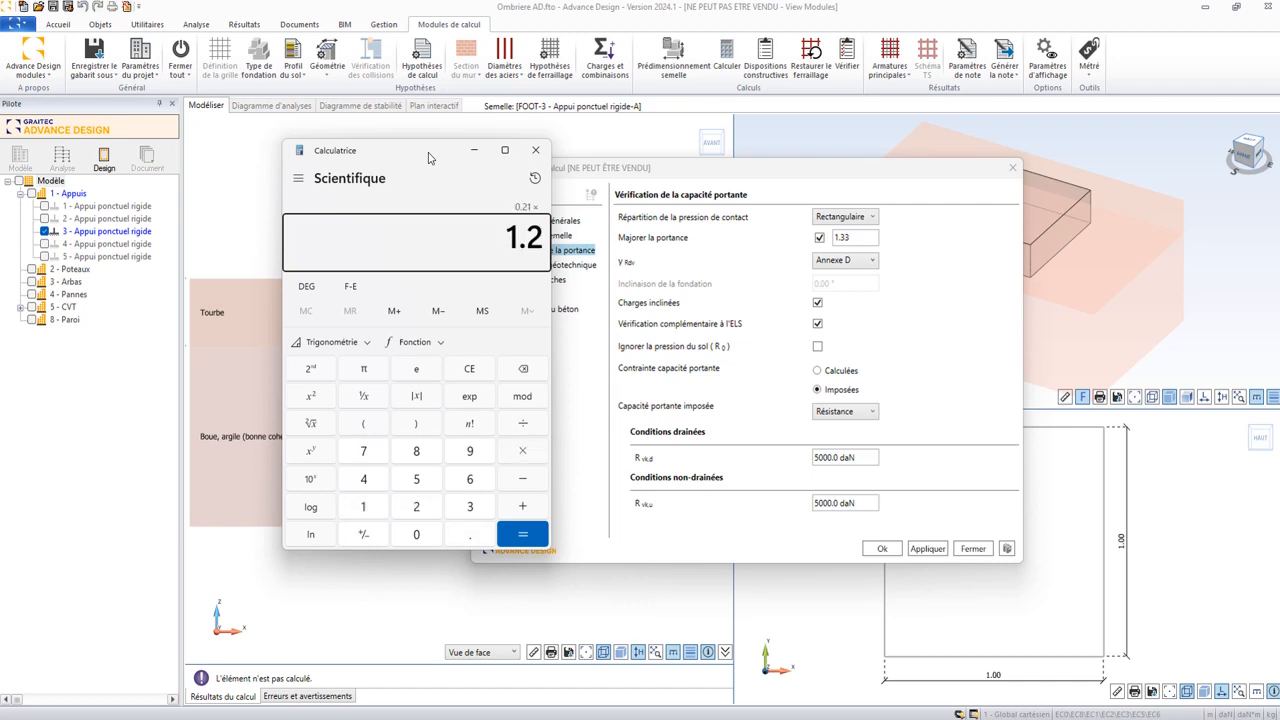
type("*1.4")
key("Return")
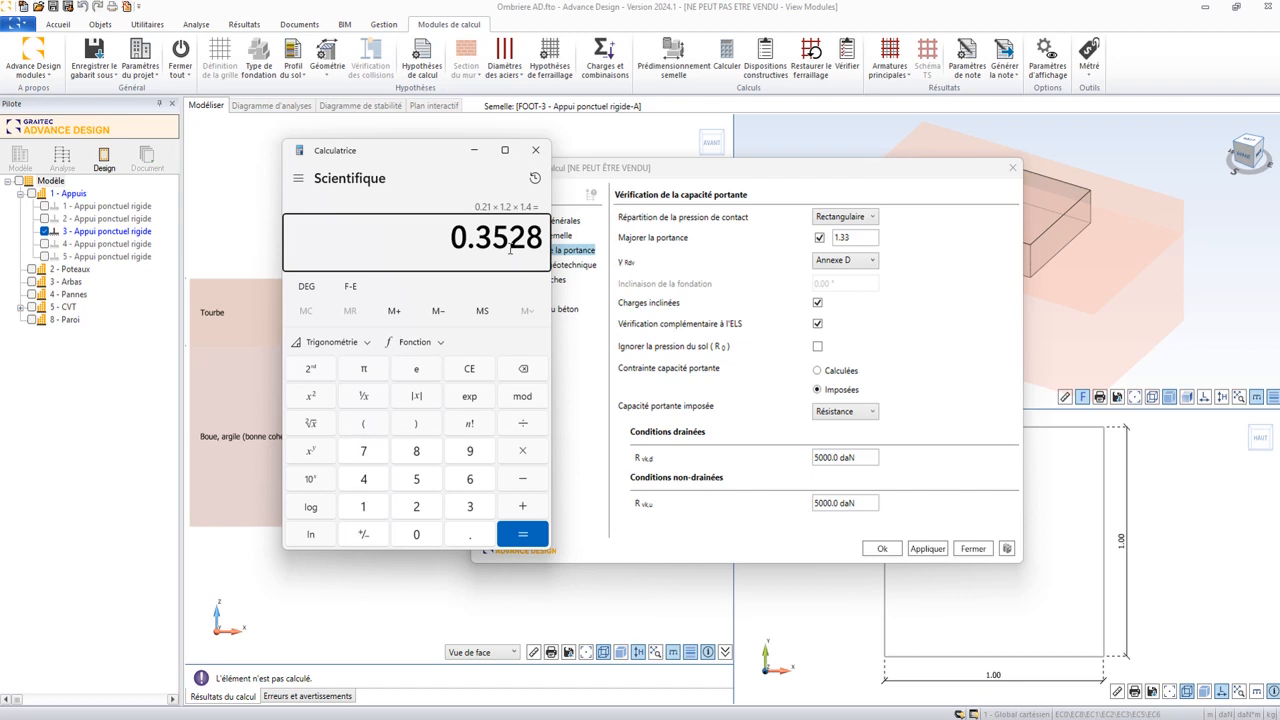
left_click(842, 394)
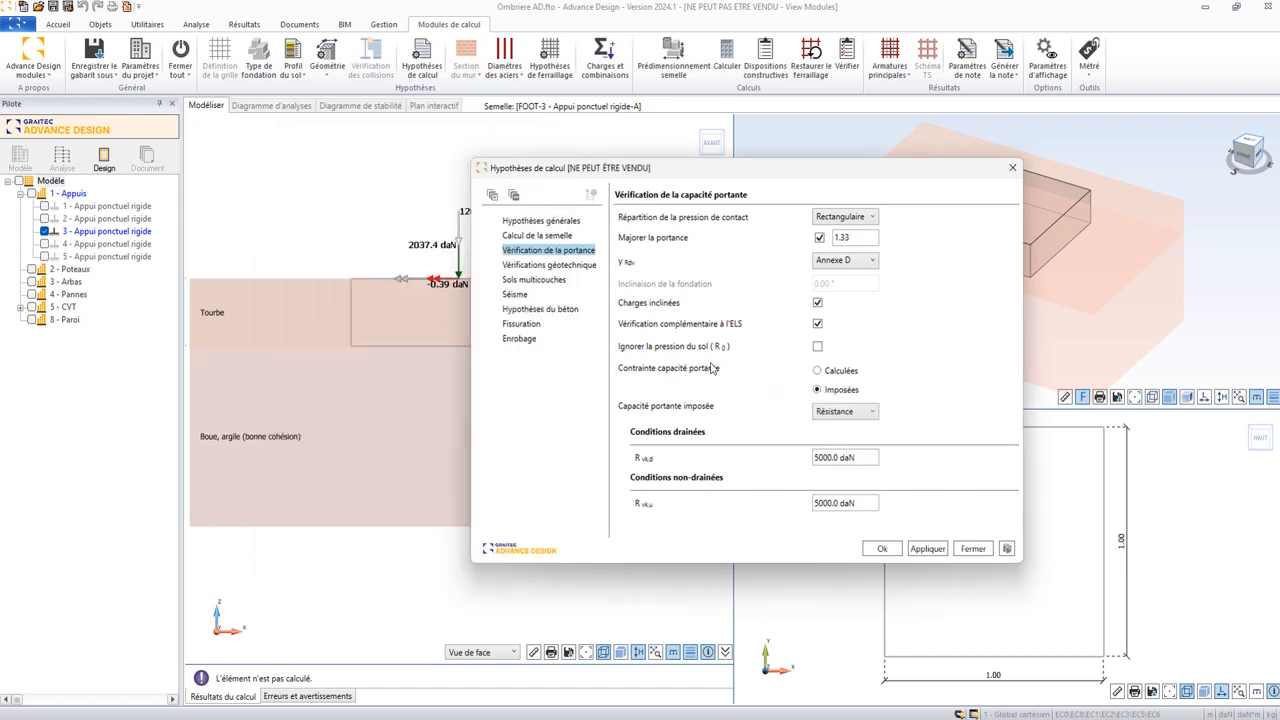
Define the imposed bearing capacity as Pression, with 0.35 MPa for both drained and undrained conditions
left_click(857, 411)
left_click(838, 443)
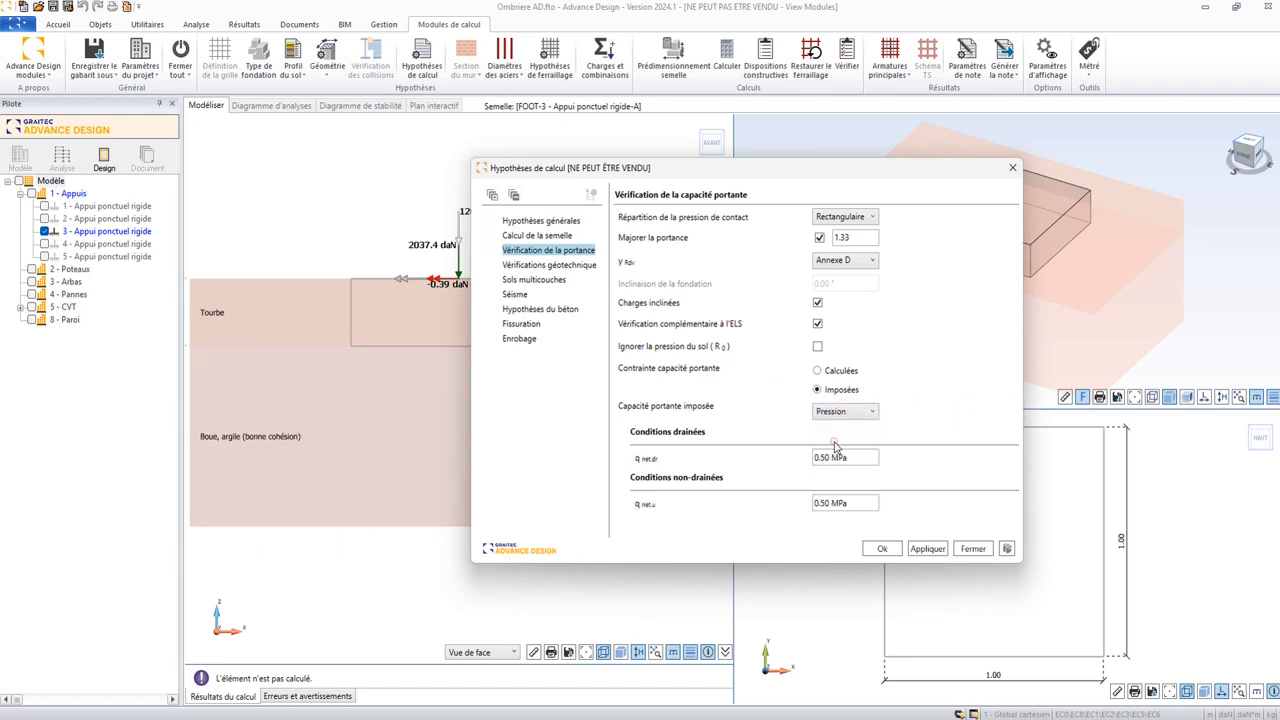
left_click(856, 457)
type("0.35")
key("Tab")
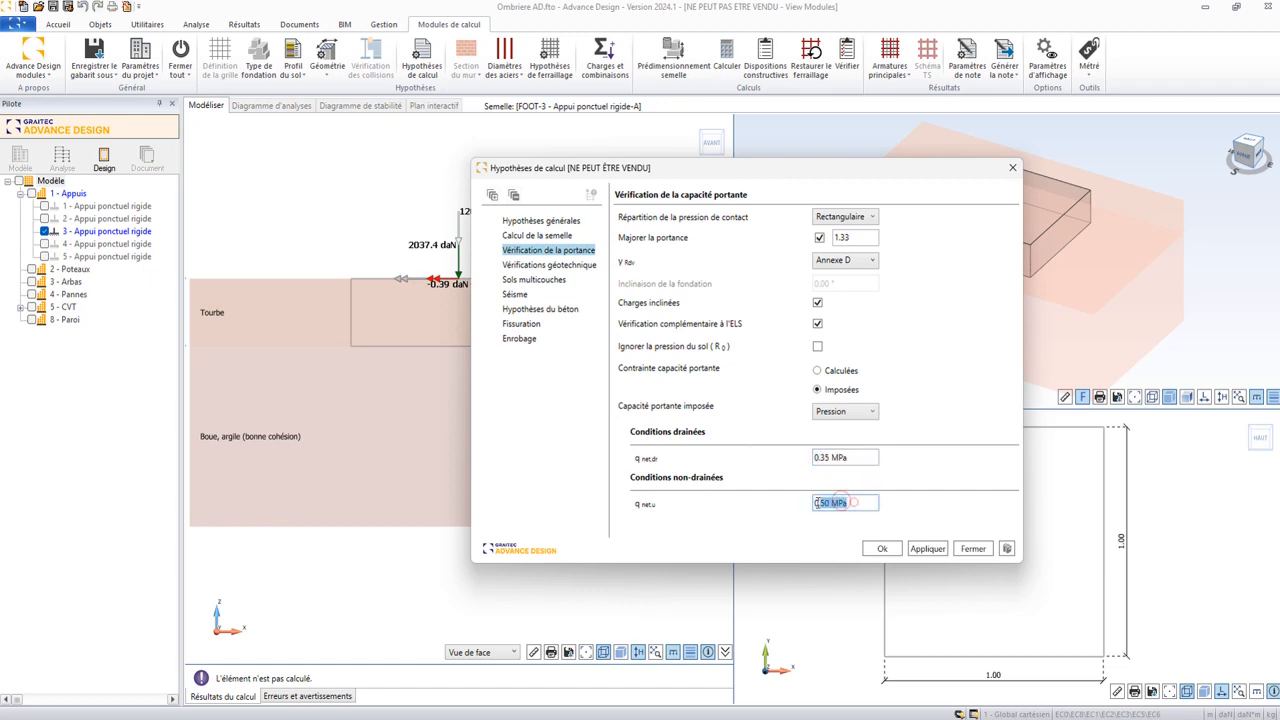
type("0.35")
Review the geotechnical verifications, temporarily activating the ELS settlement check to see its calculation methods, and deactivate it again
left_click(570, 264)
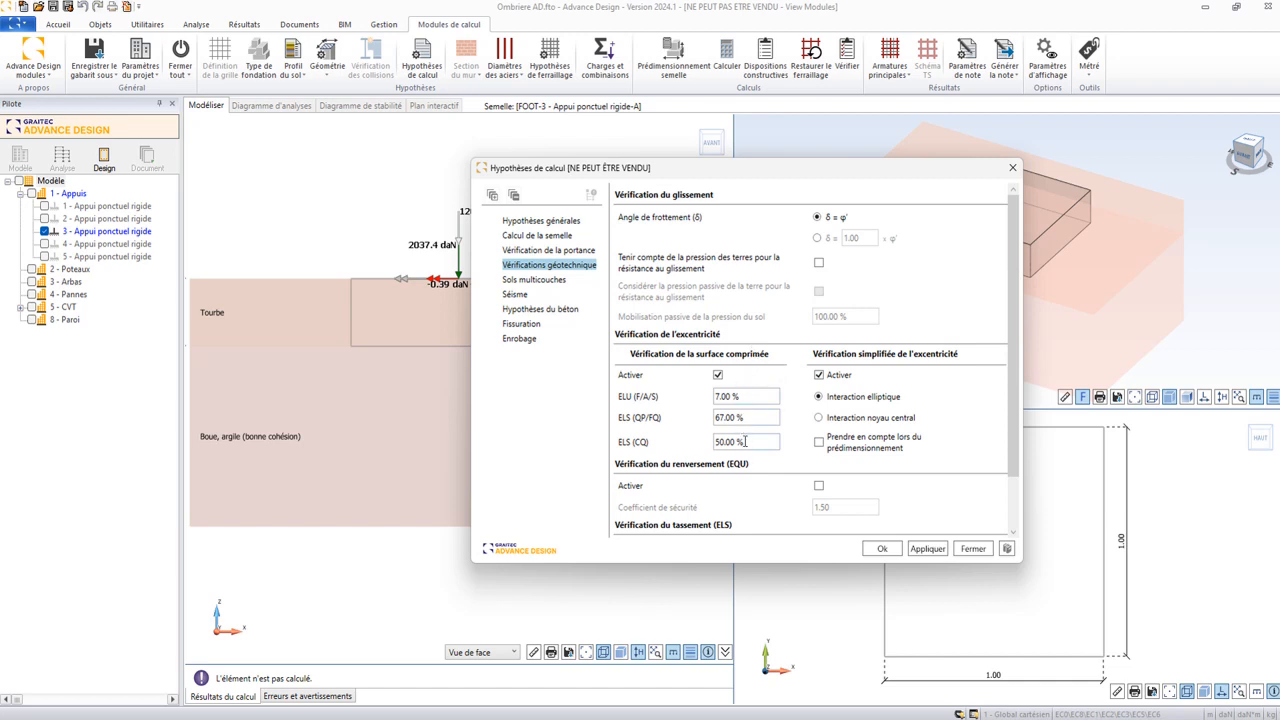
scroll(750, 424, "down", 1)
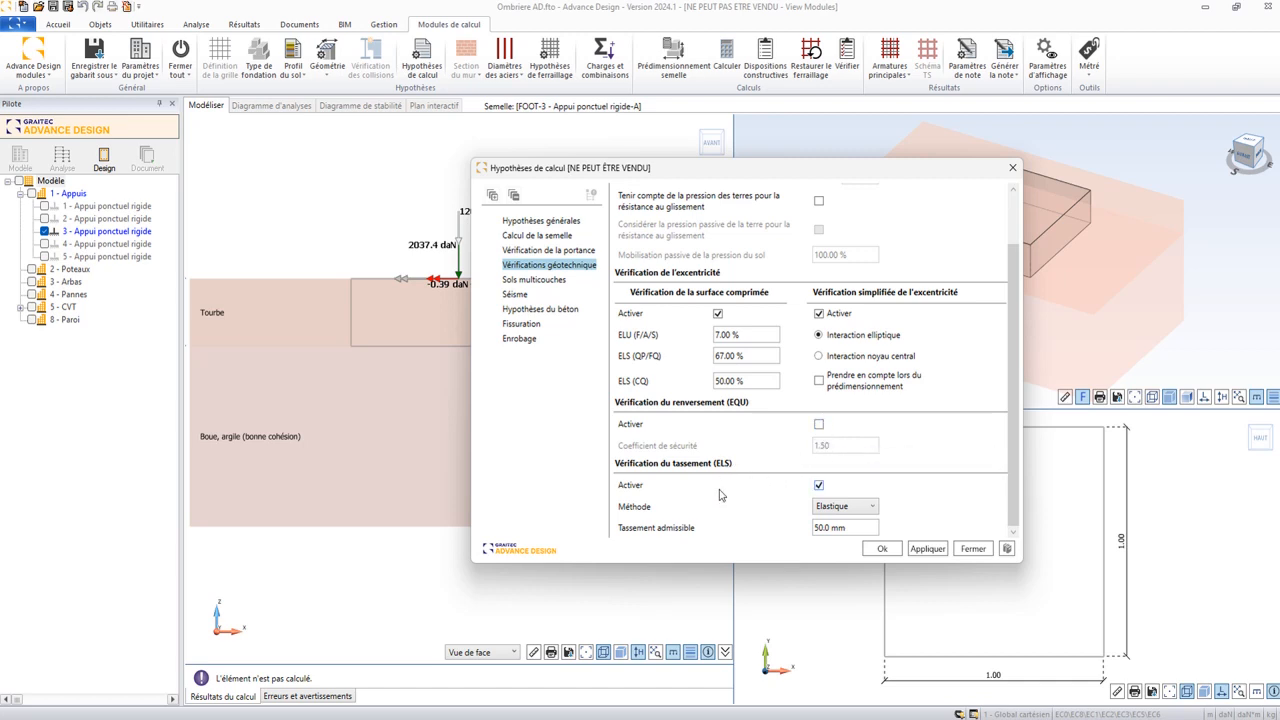
left_click(819, 485)
left_click(848, 527)
left_click(846, 506)
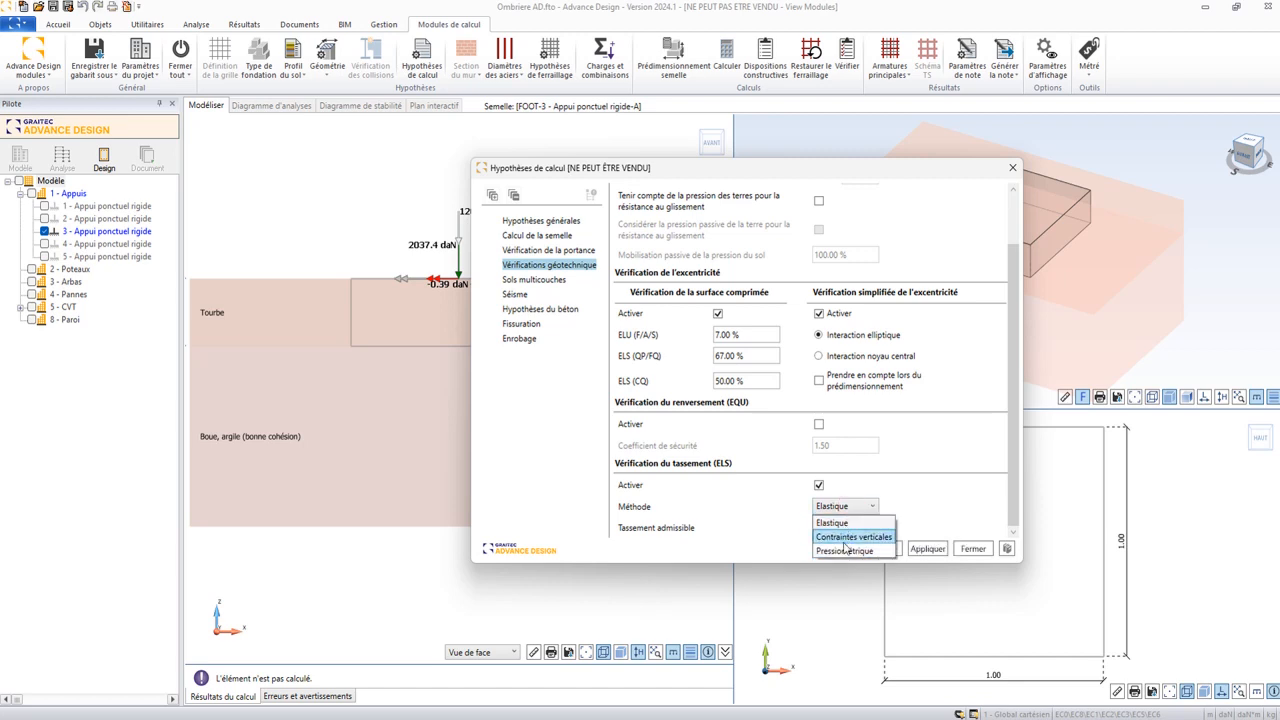
left_click(764, 506)
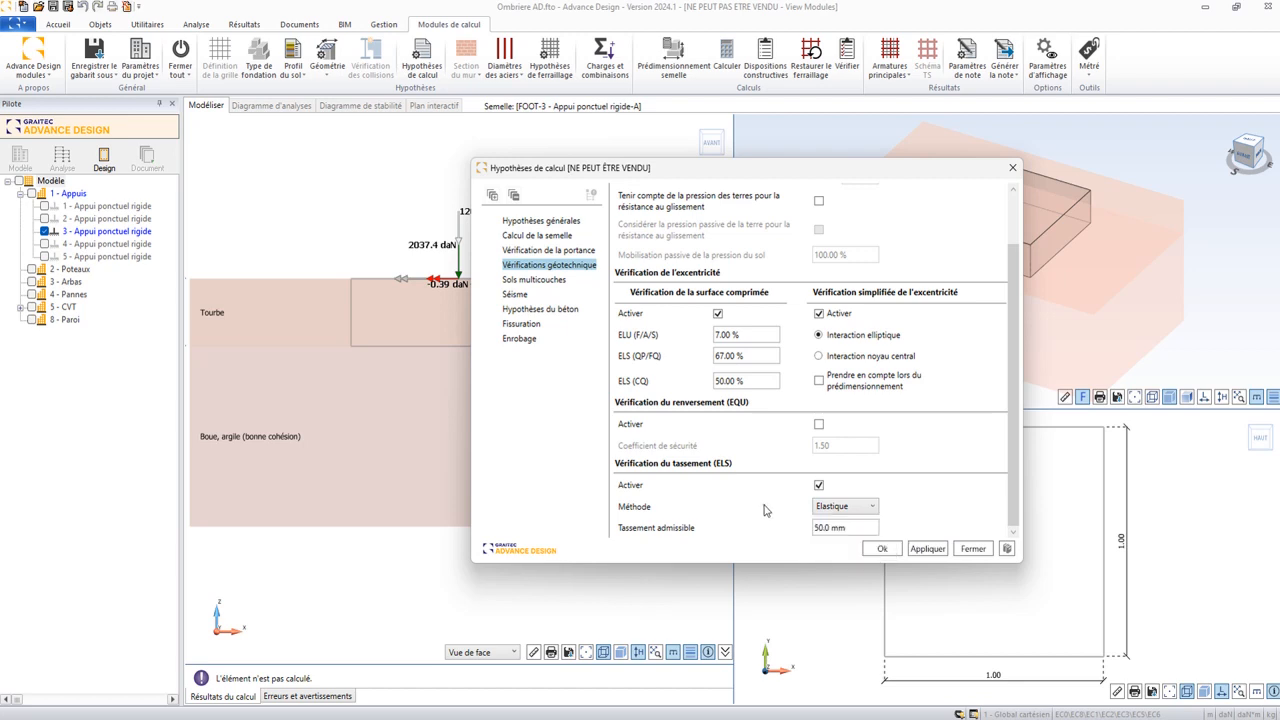
left_click(815, 508)
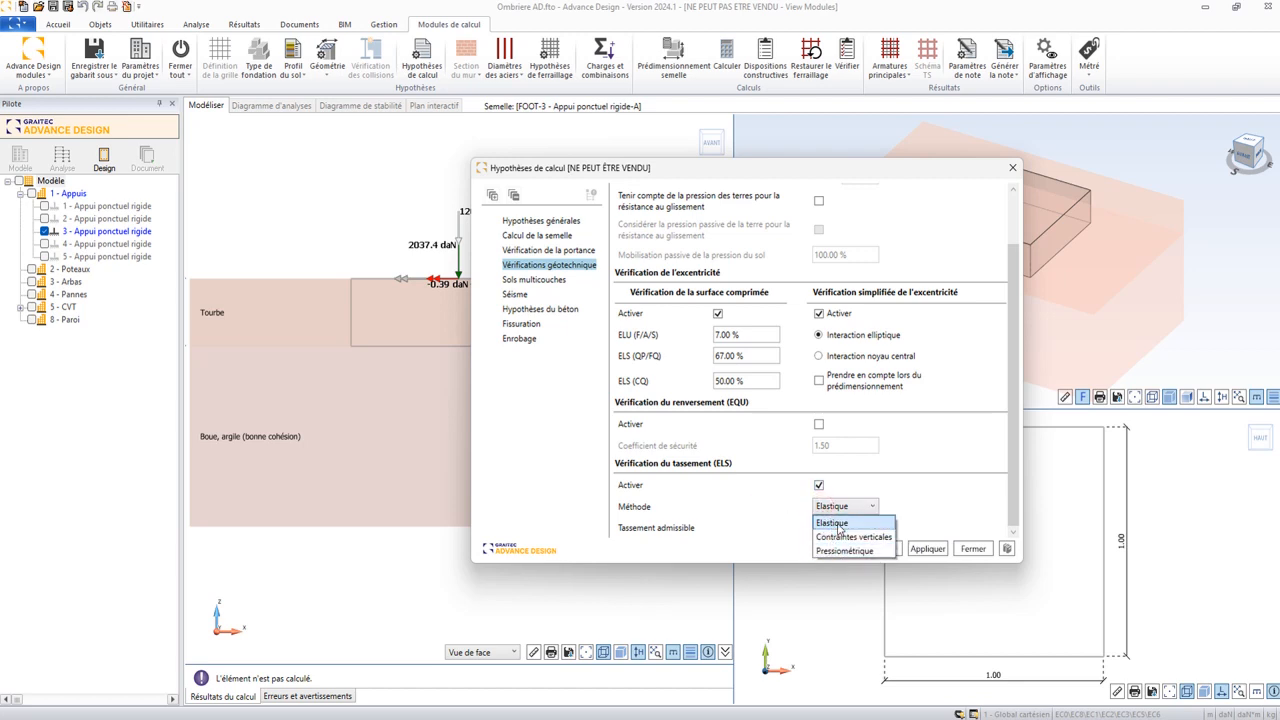
left_click(783, 505)
left_click(820, 486)
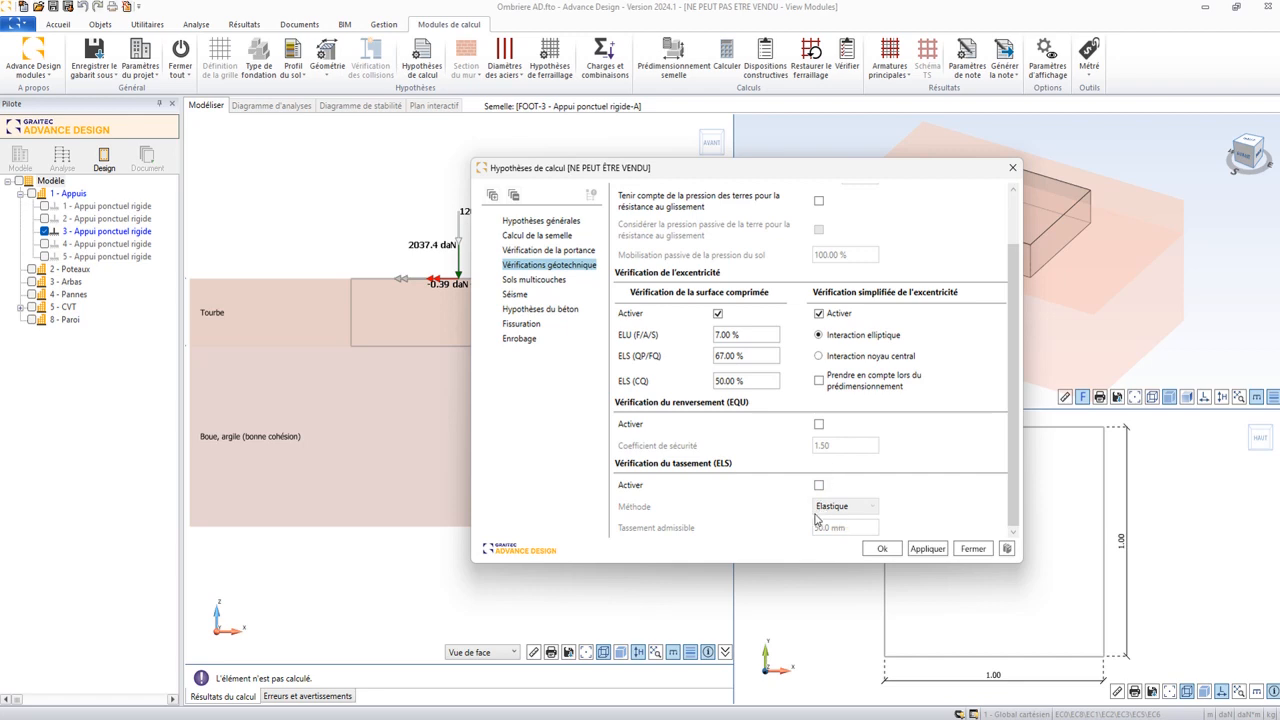
Pick concrete class C25/30 and steel ductility class B (εuk = 5%) in the concrete hypotheses, after checking the multilayer soil and seismic settings
left_click(538, 282)
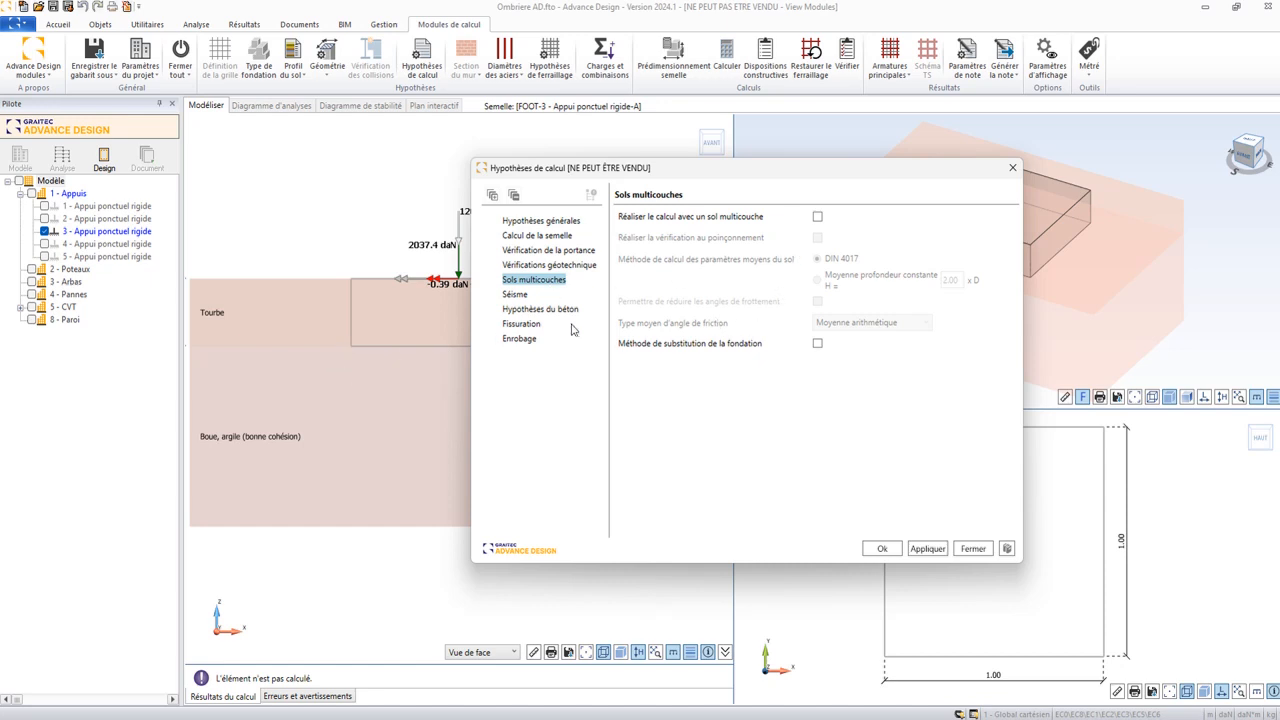
left_click(516, 295)
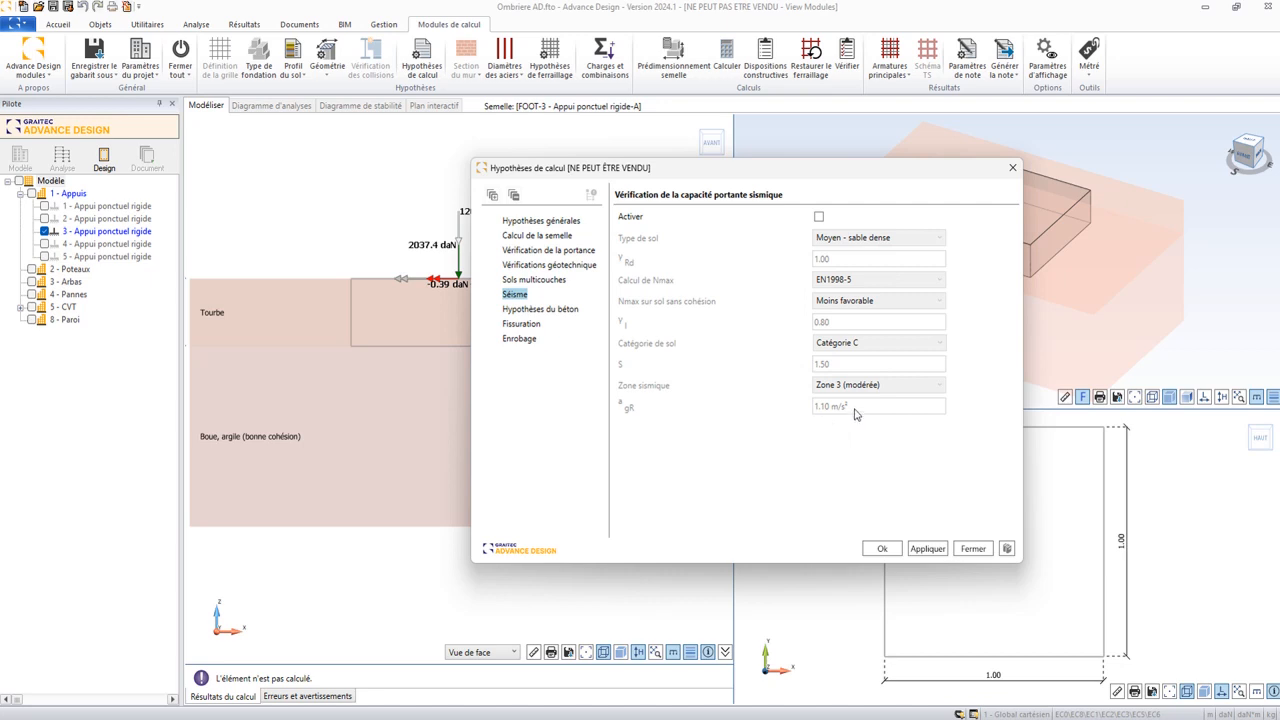
left_click(552, 314)
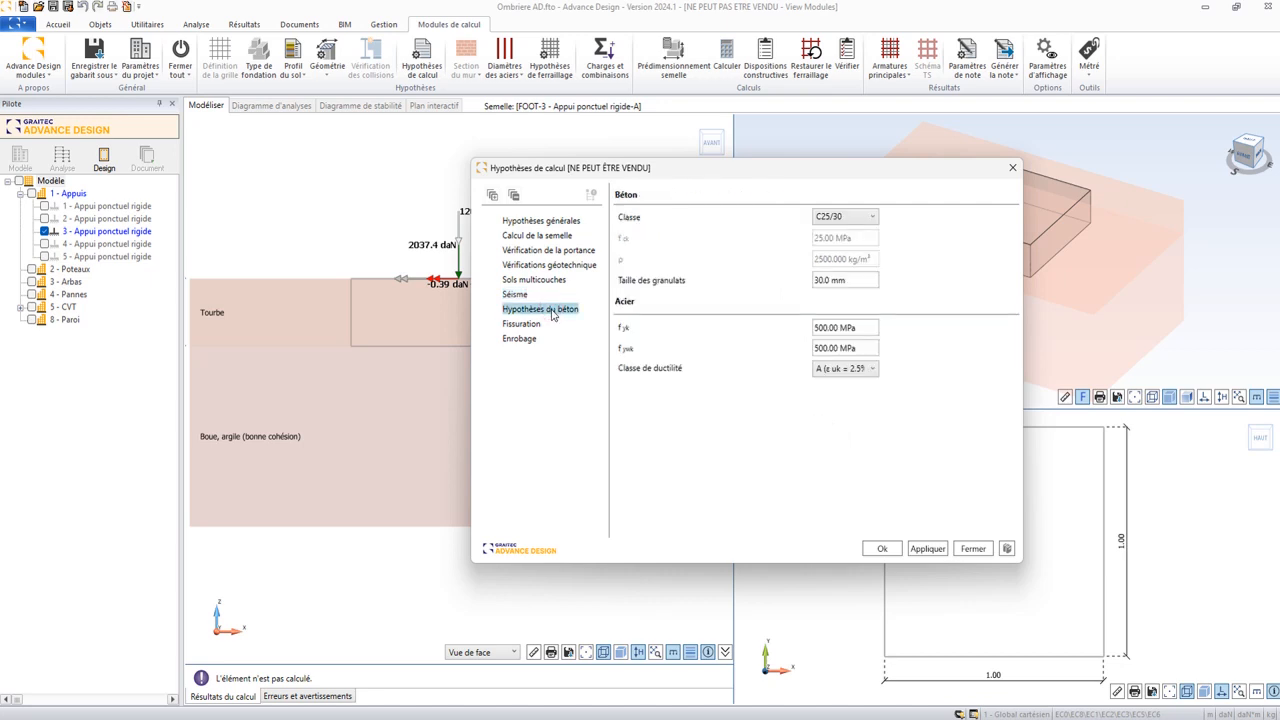
left_click(834, 216)
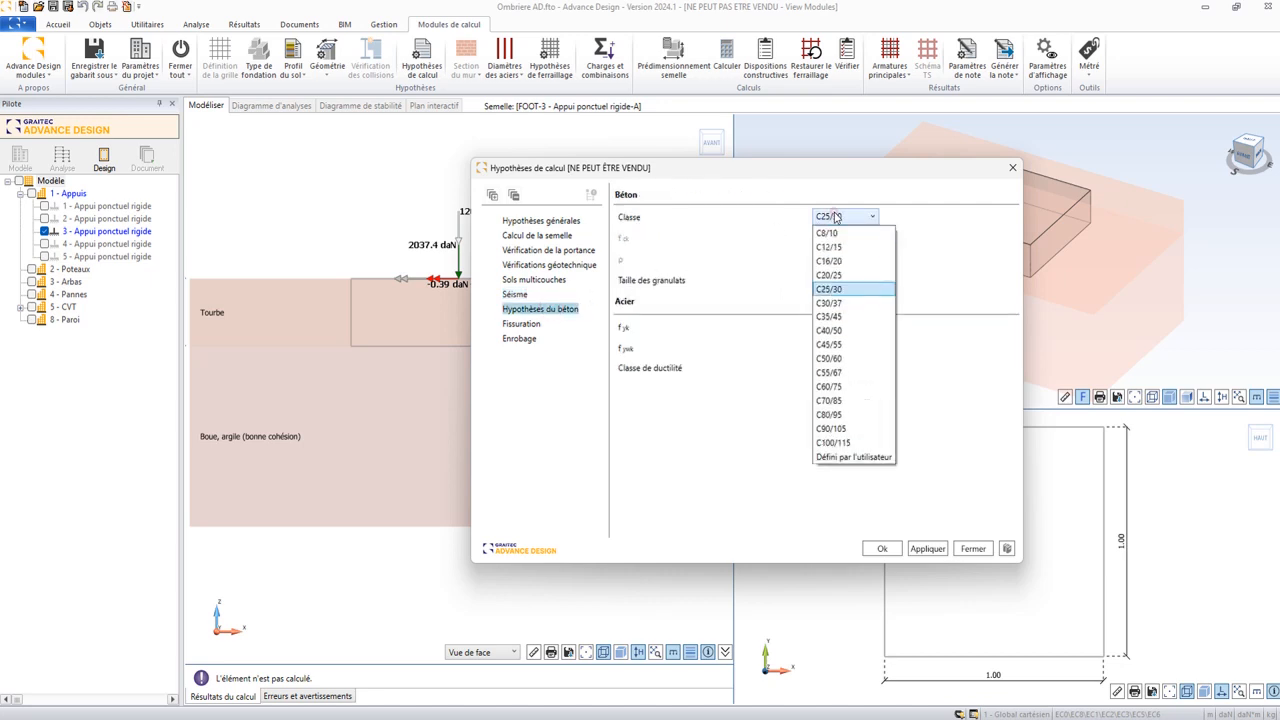
left_click(838, 290)
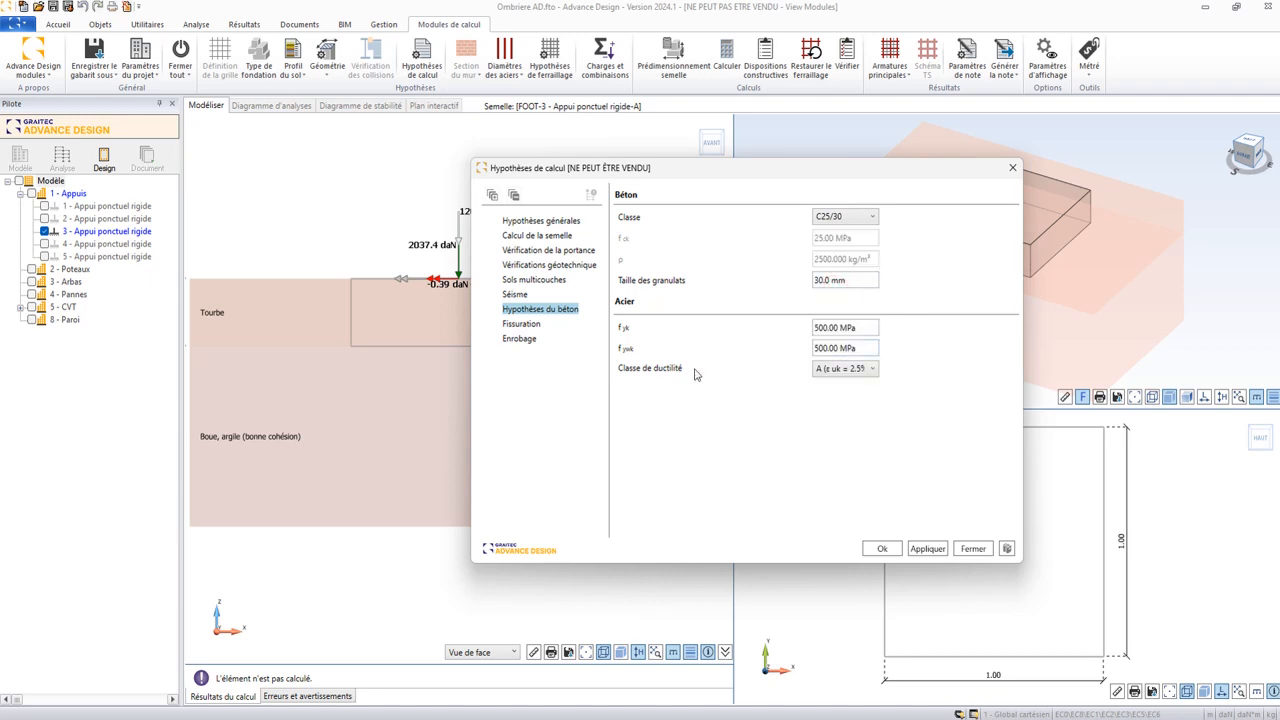
left_click(842, 370)
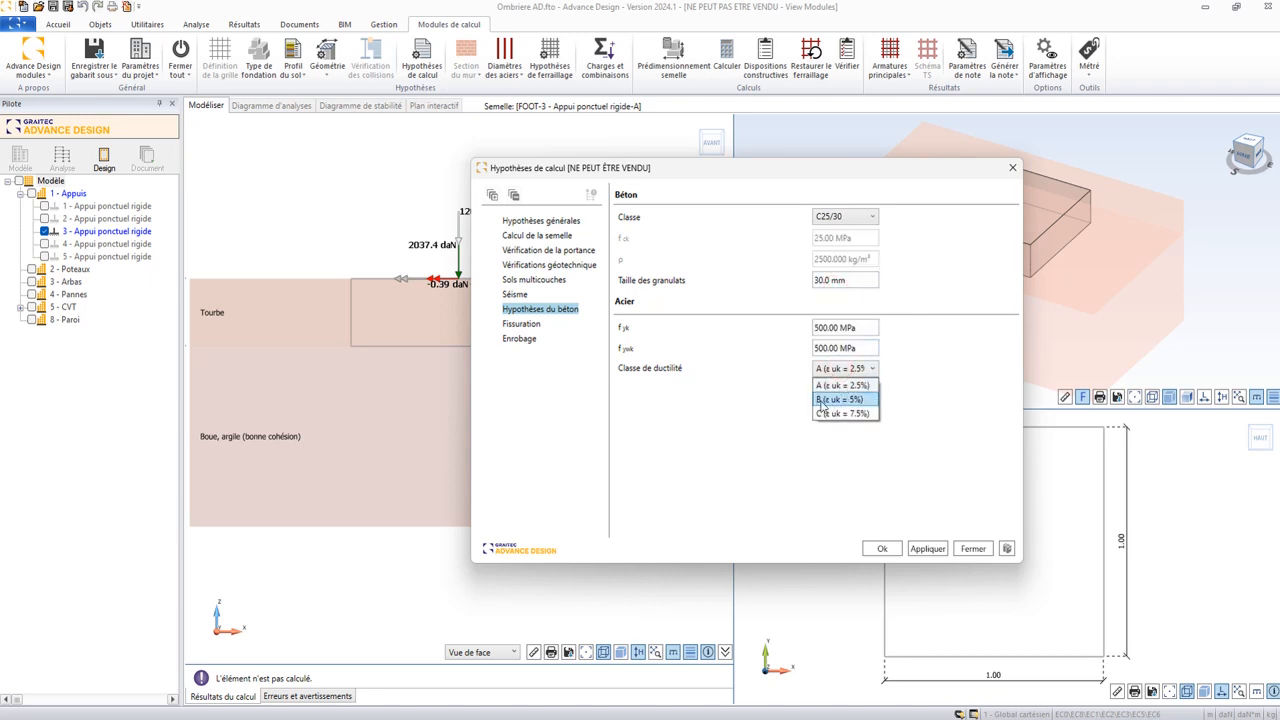
left_click(823, 400)
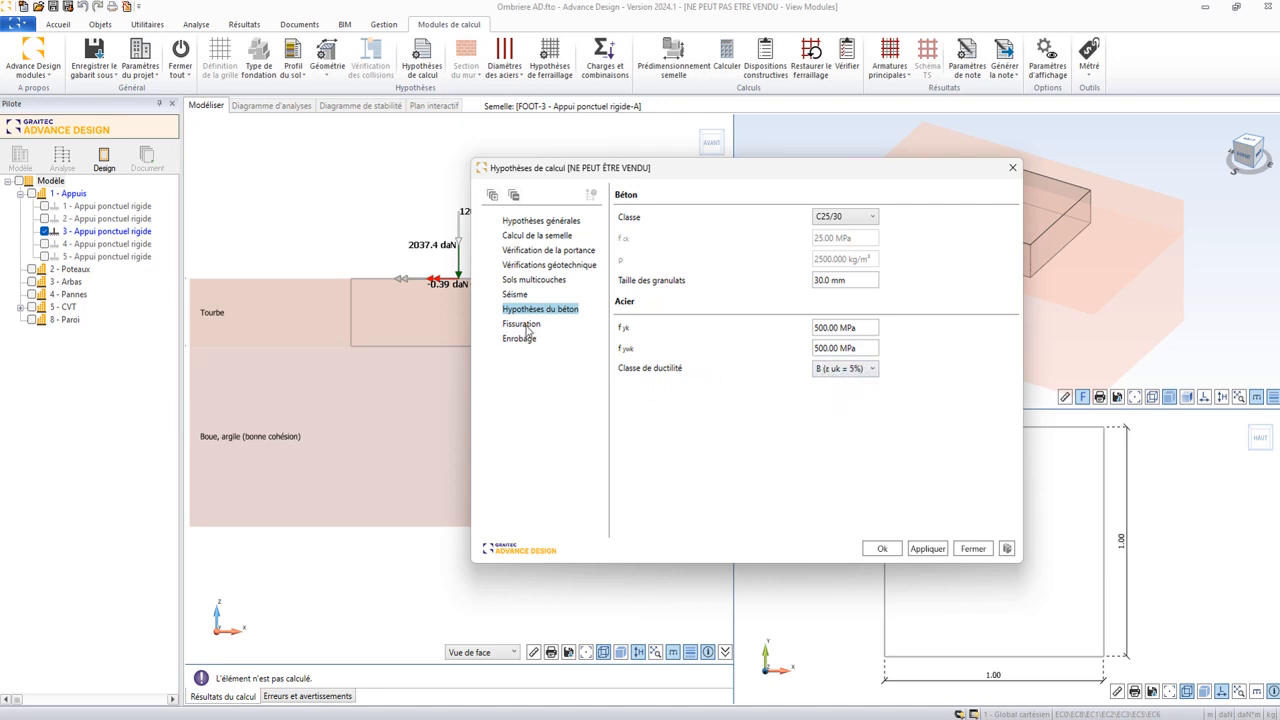
Review the cracking and concrete cover settings, validate the calculation hypotheses, and put the Windows Calculator away
left_click(524, 325)
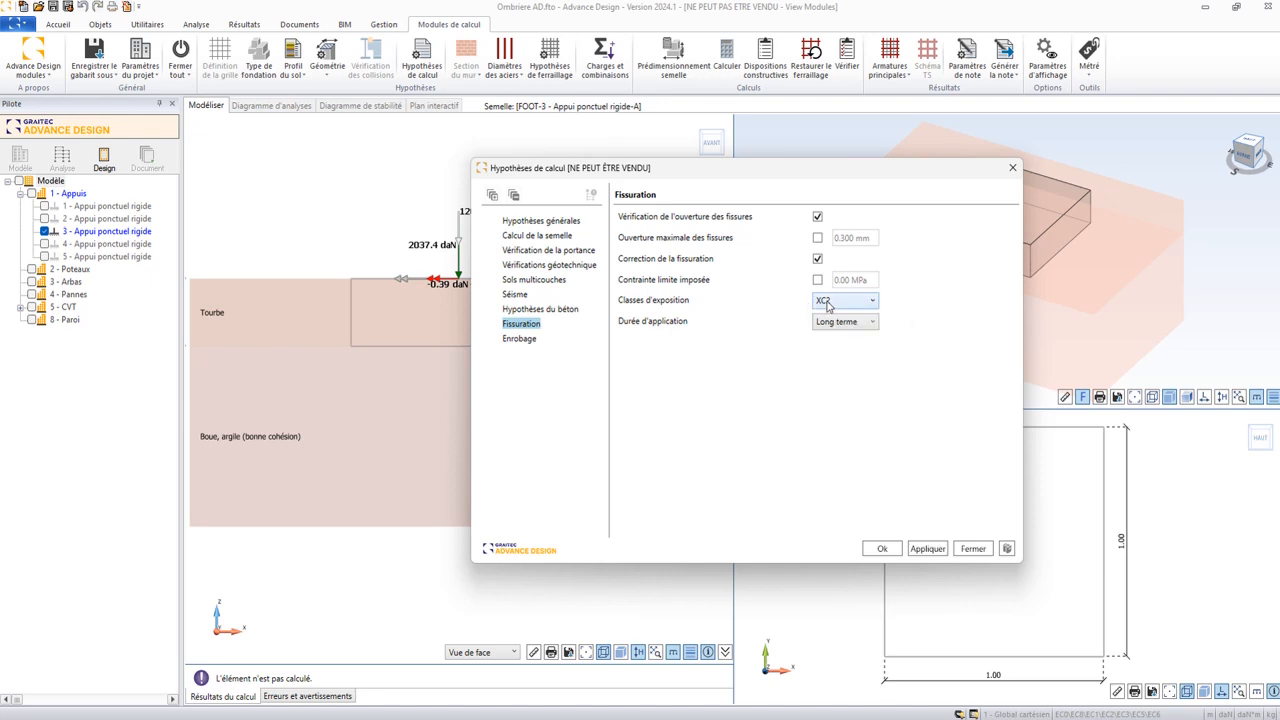
left_click(524, 339)
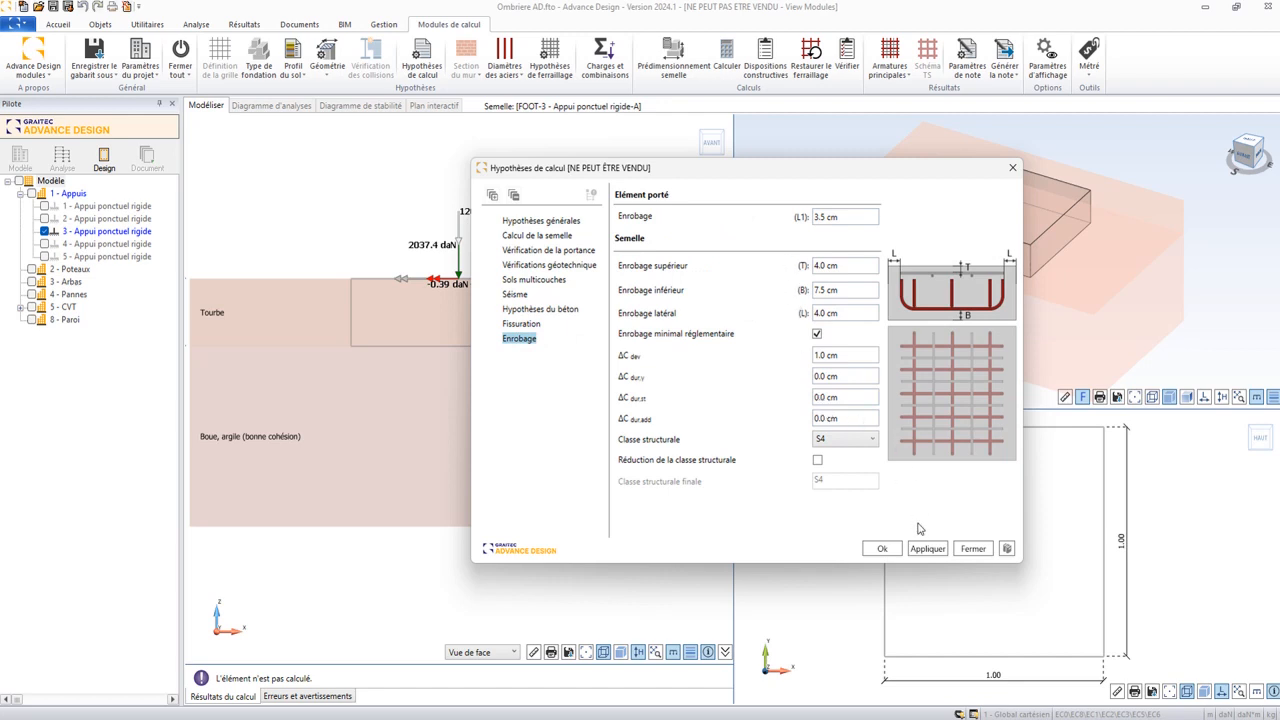
left_click(880, 548)
key("alt+Tab")
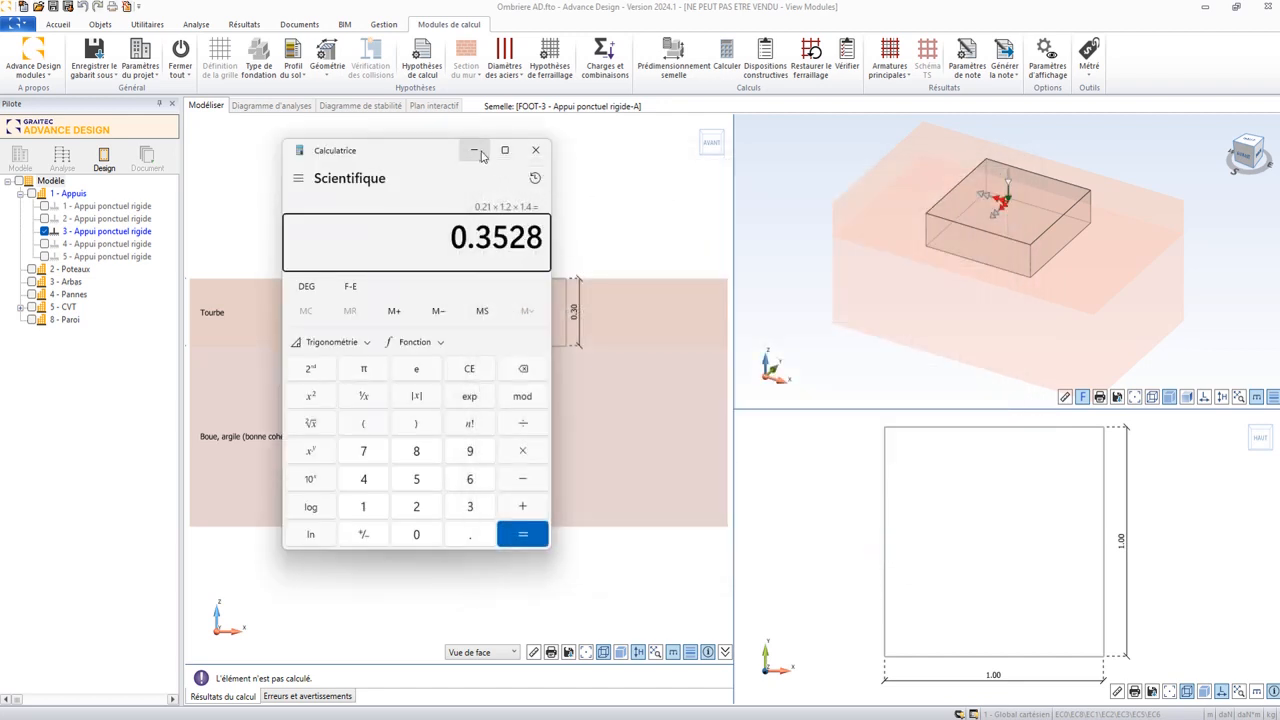
left_click(474, 150)
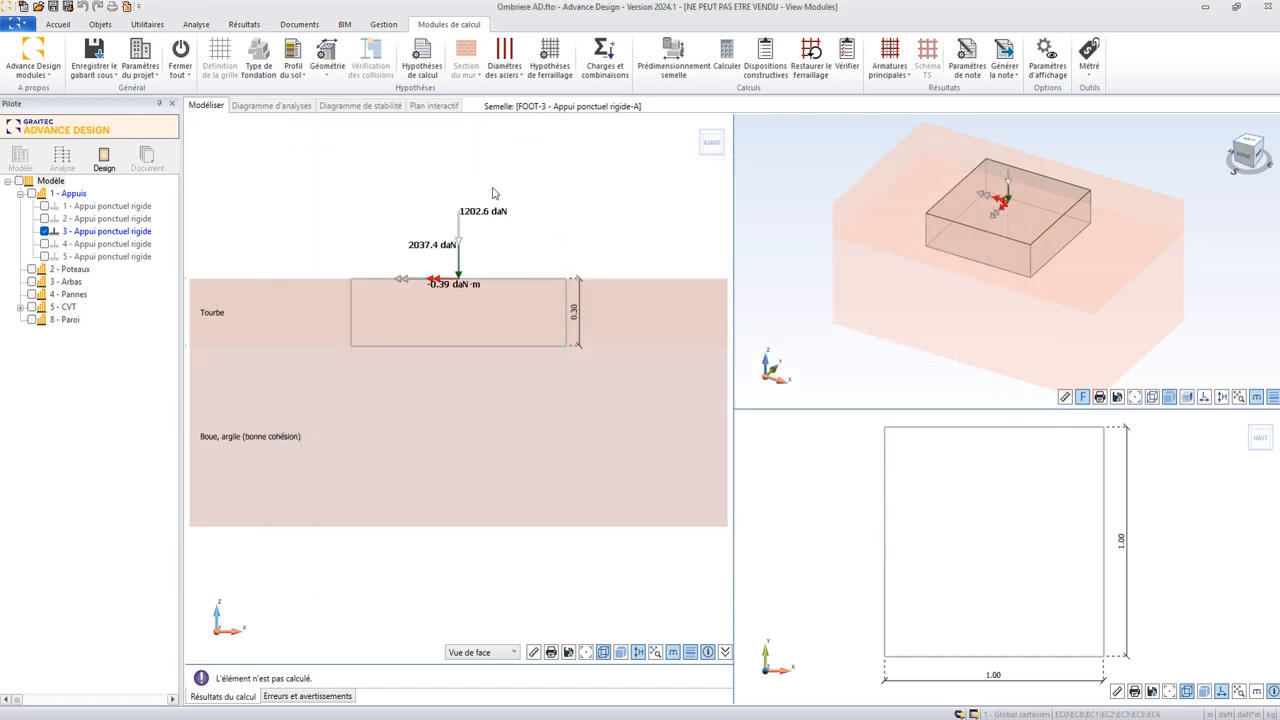
Review the footing's reinforcement hypotheses, comparing Cadres fermés with Barres crossées along X, and validate with Barres crossées
left_click(551, 65)
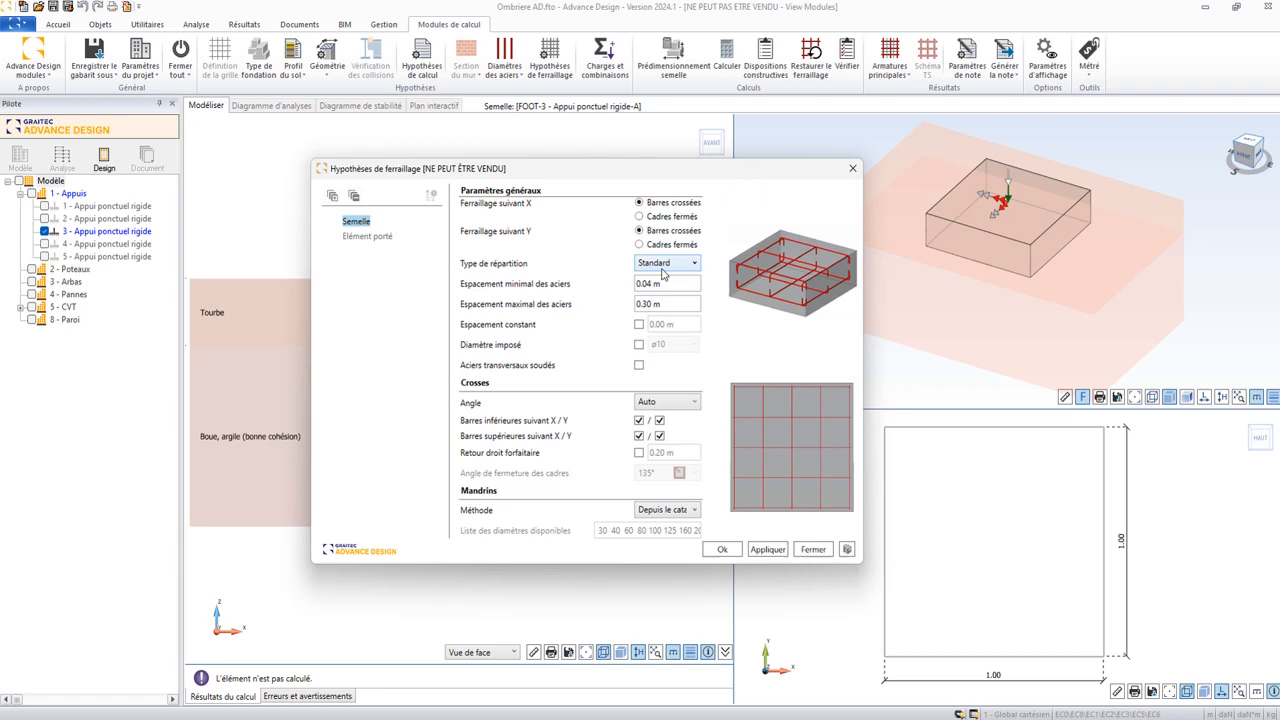
left_click(675, 217)
left_click(672, 203)
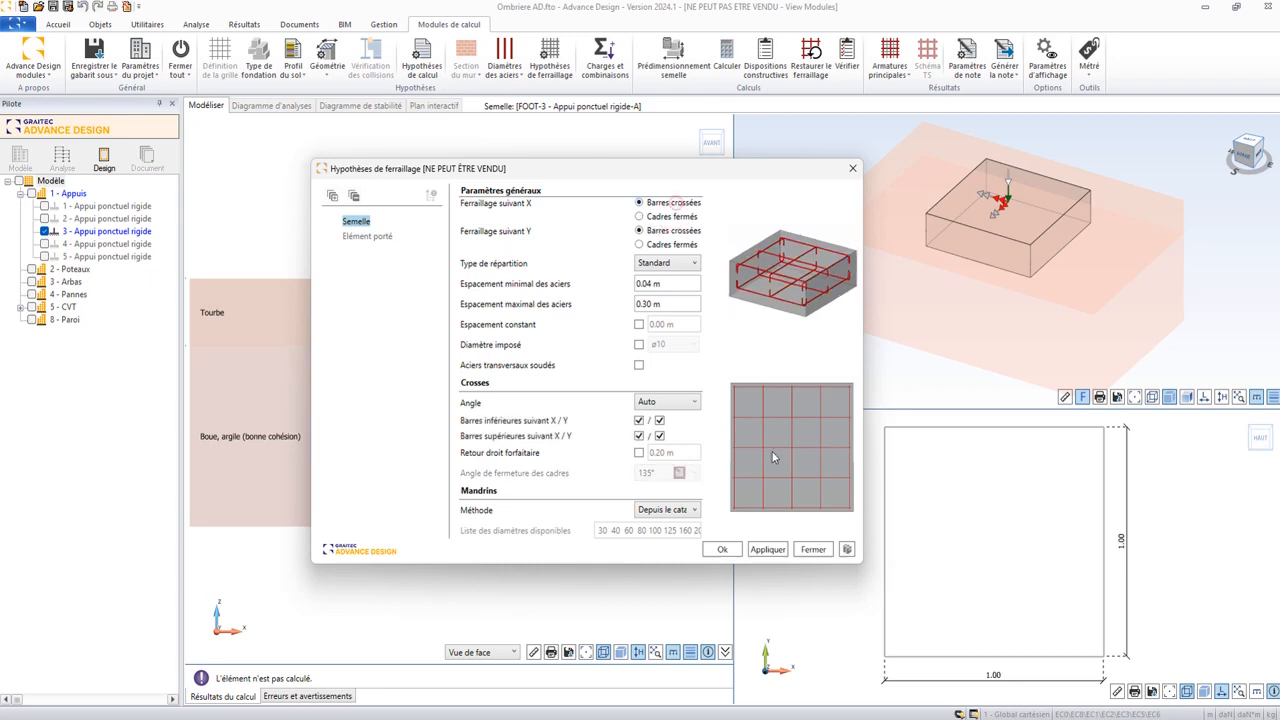
left_click(722, 549)
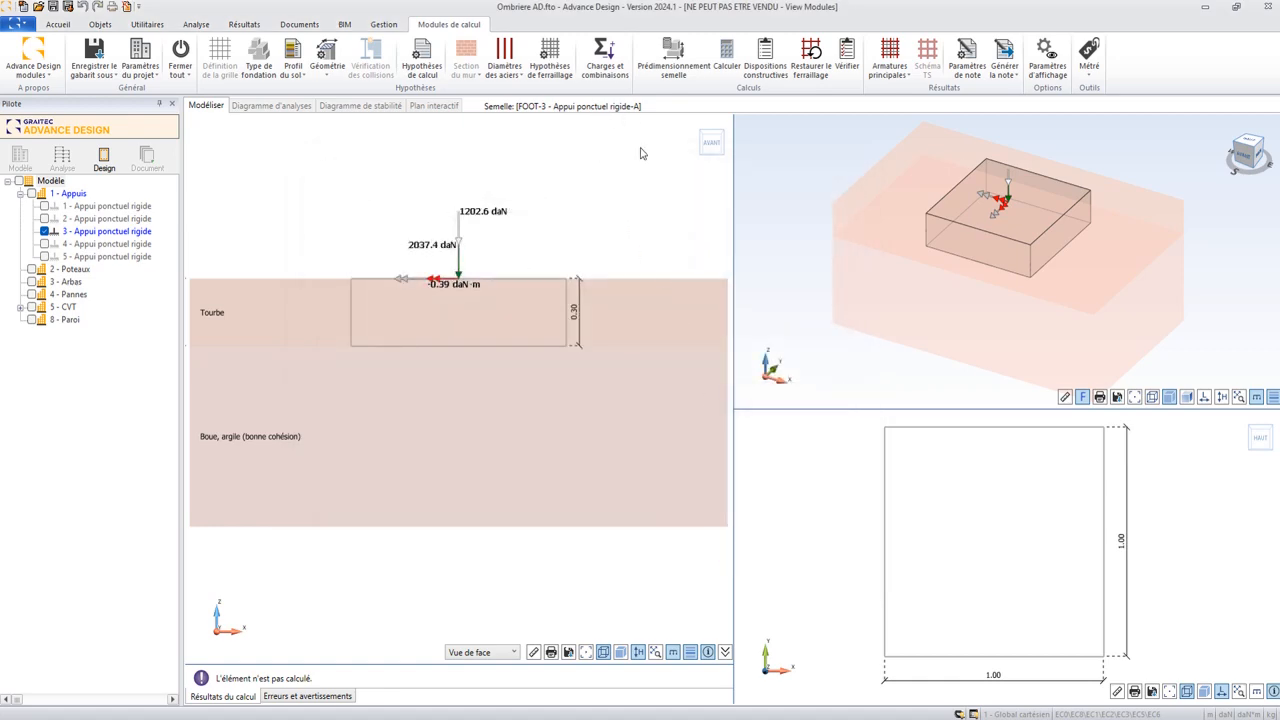
Review the footing's load cases, load definitions and combinations, and validate them
left_click(614, 83)
left_click_drag(614, 86, 808, 124)
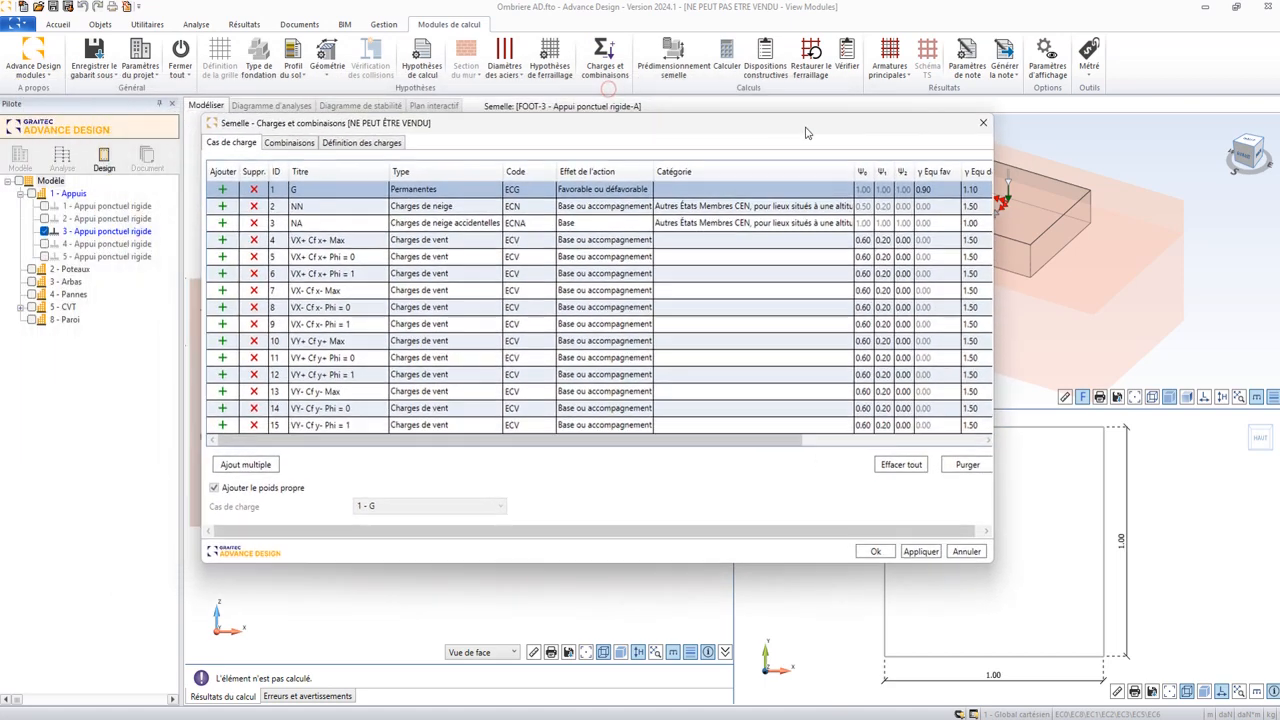
left_click(372, 143)
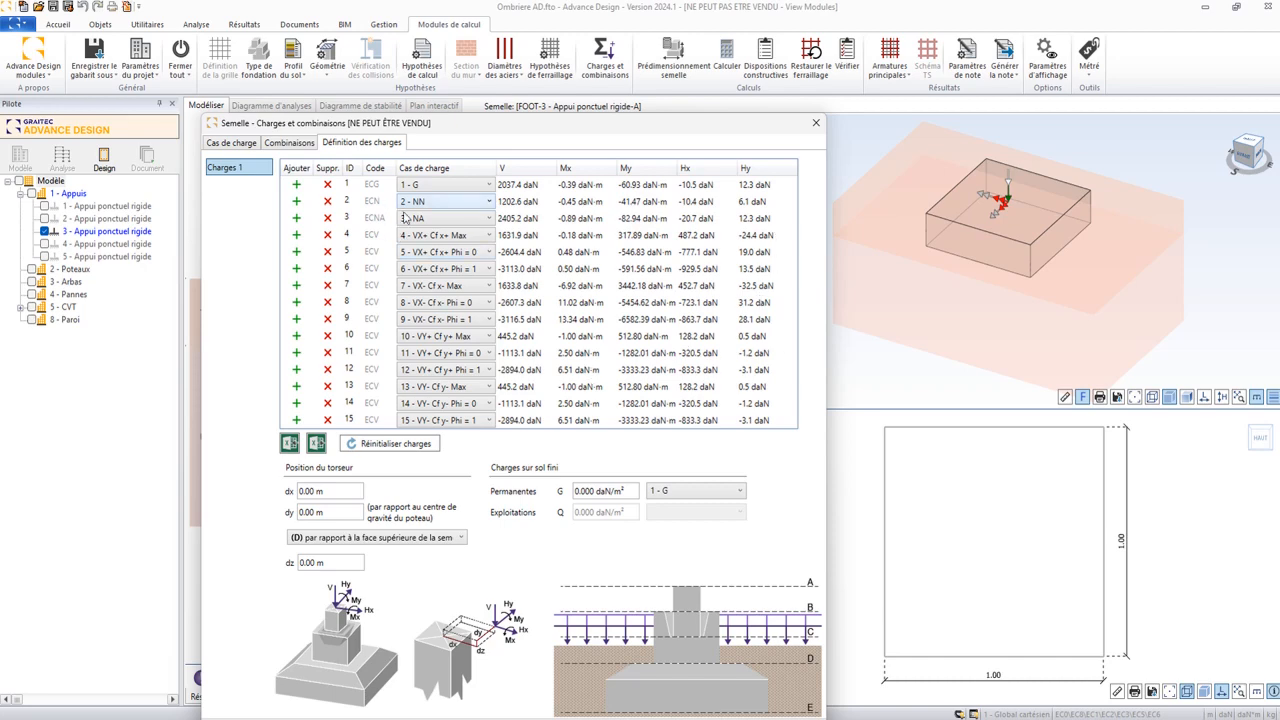
left_click_drag(733, 126, 711, 98)
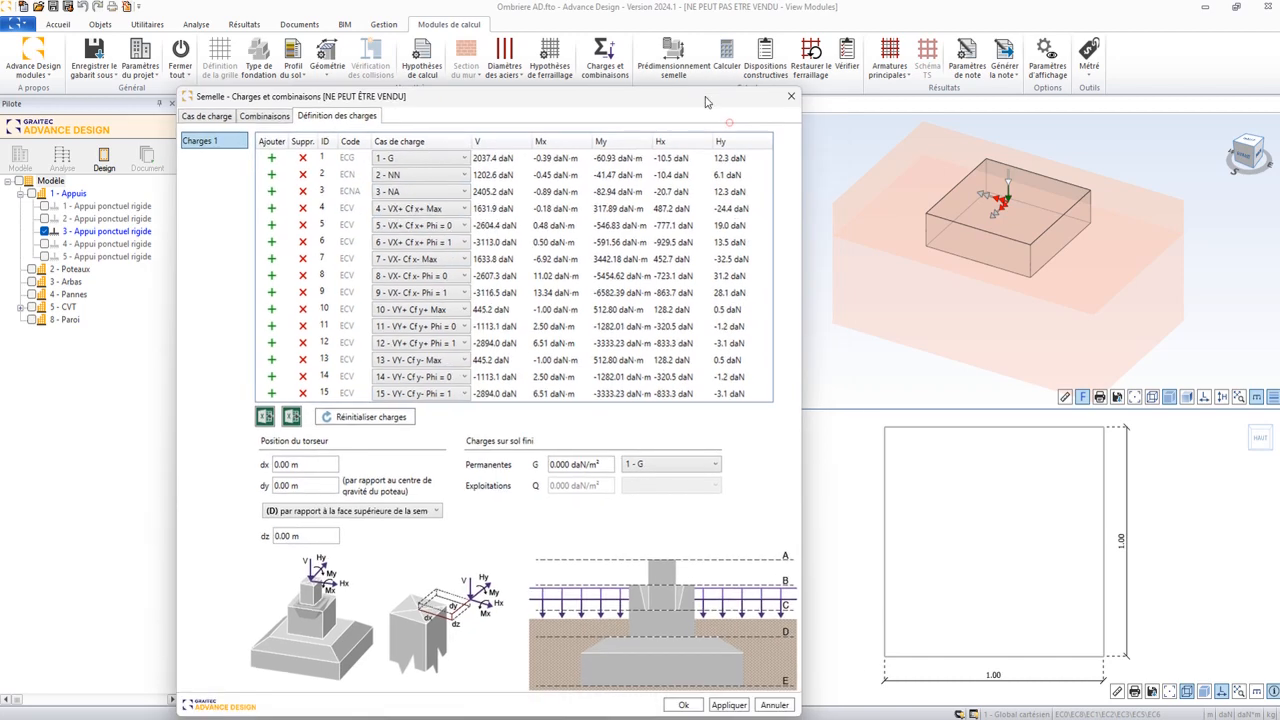
left_click(268, 113)
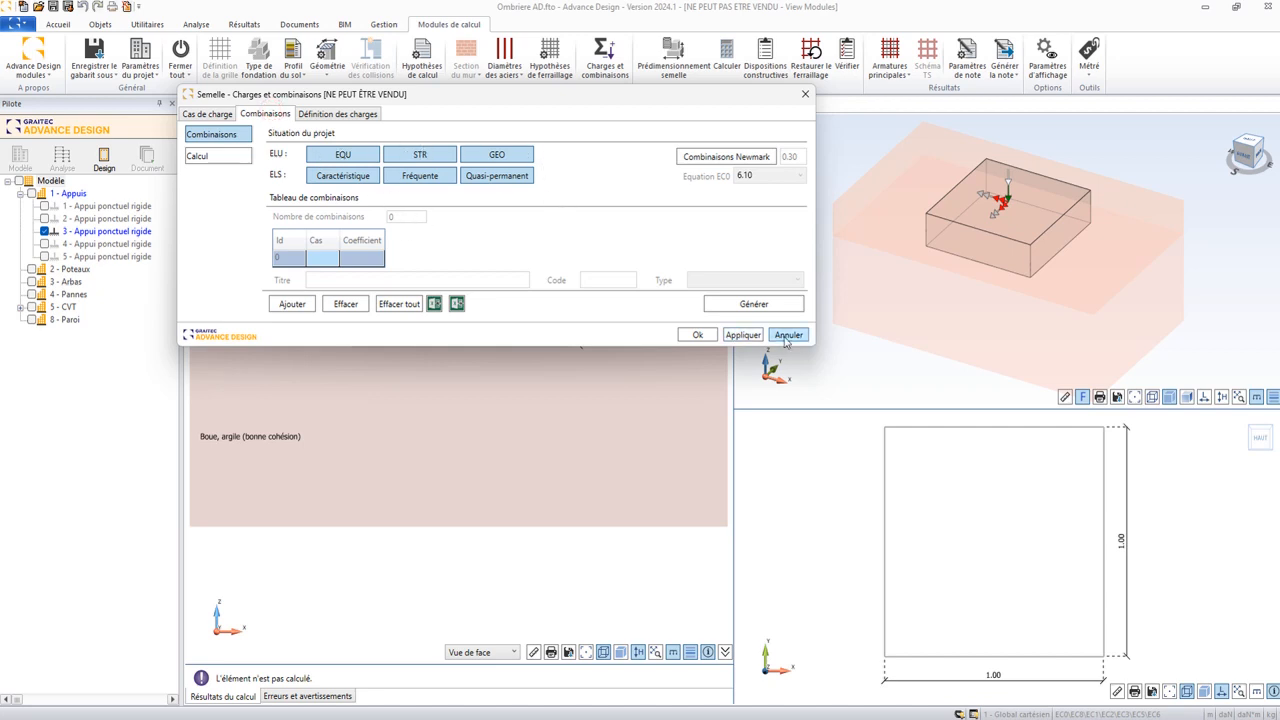
left_click(698, 335)
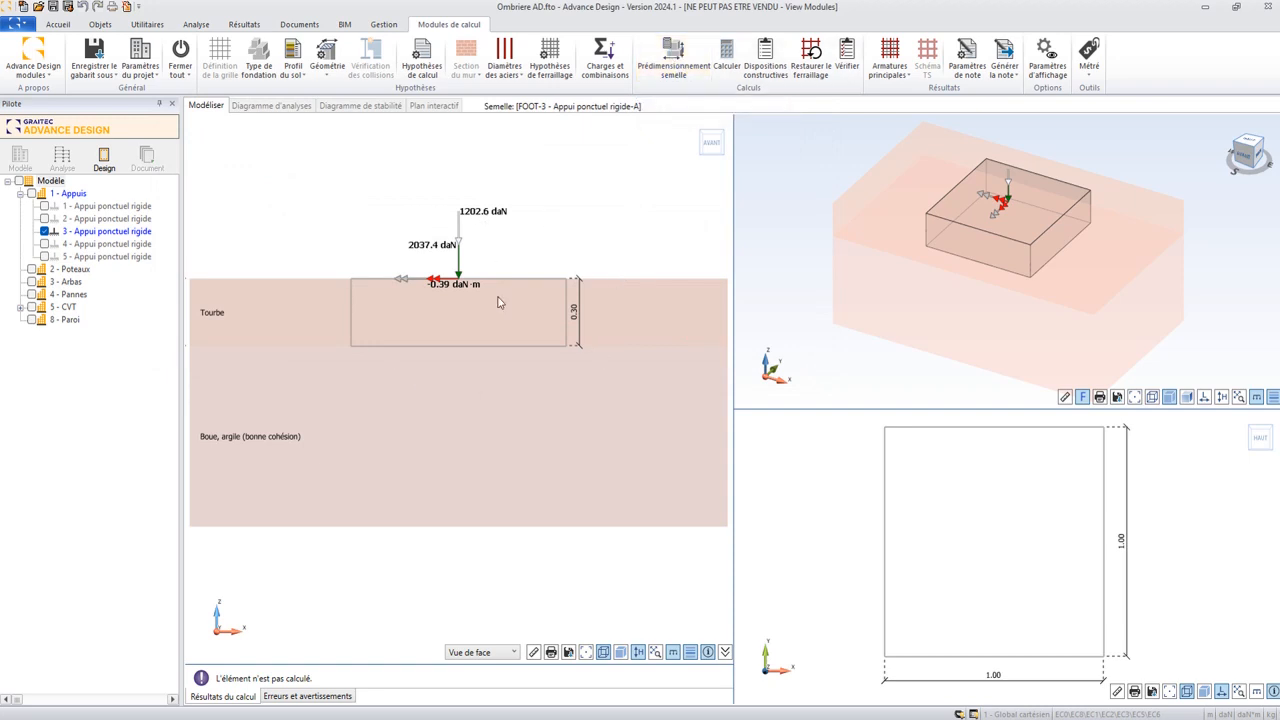
Run the footing's predimensioning and display its calculation results
left_click(673, 62)
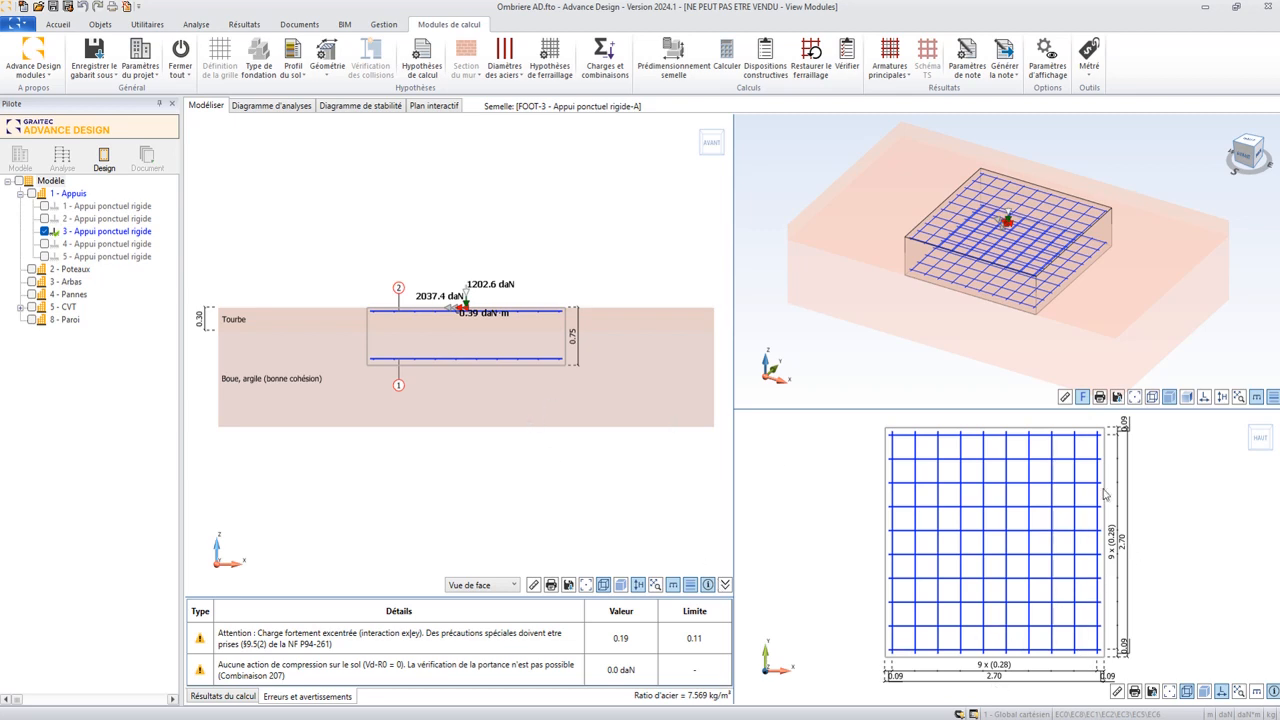
left_click(236, 699)
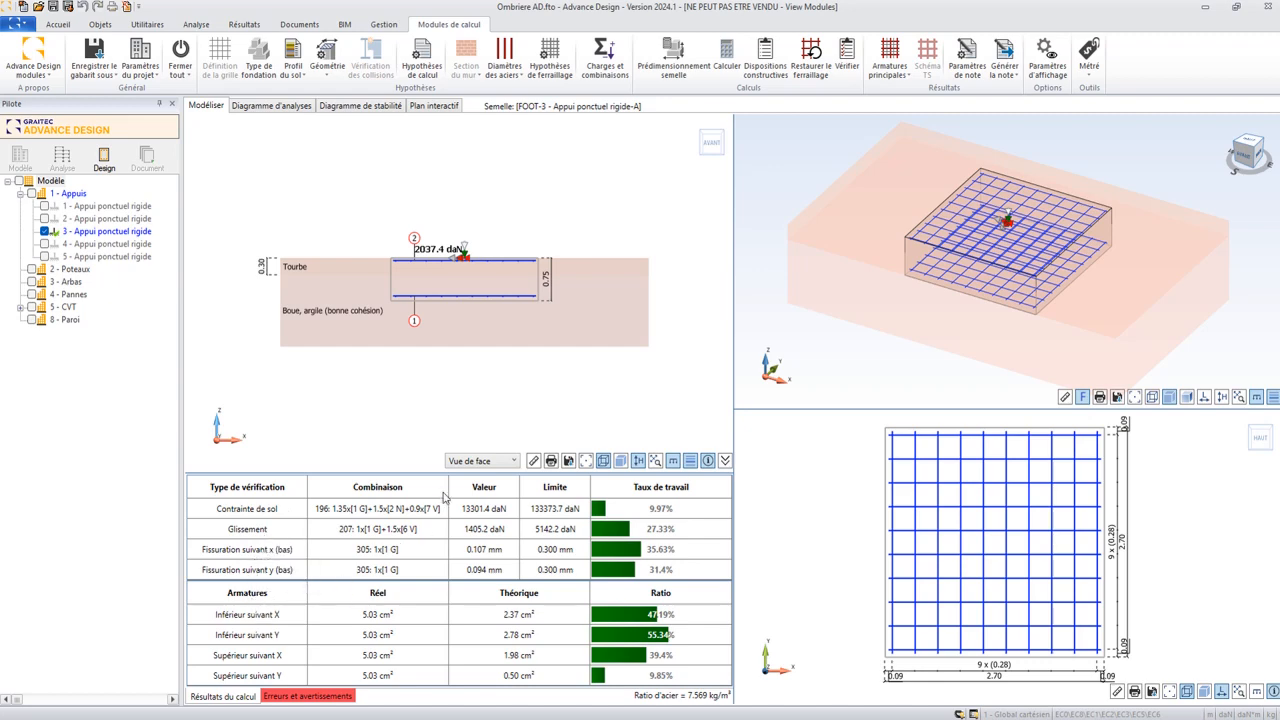
Examine the footing's soil pressure analysis diagrams for the ELU-F, ELS-QP and ELS-CQ conditions
left_click(272, 106)
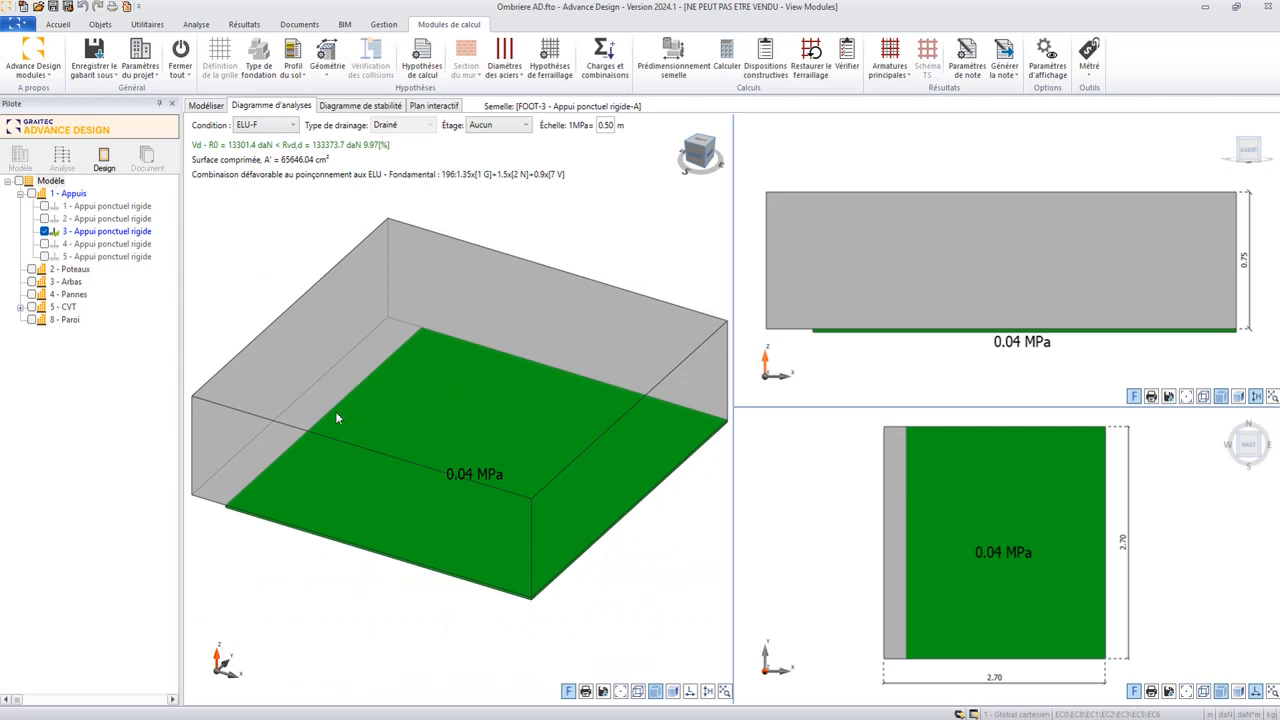
left_click(260, 125)
left_click(265, 185)
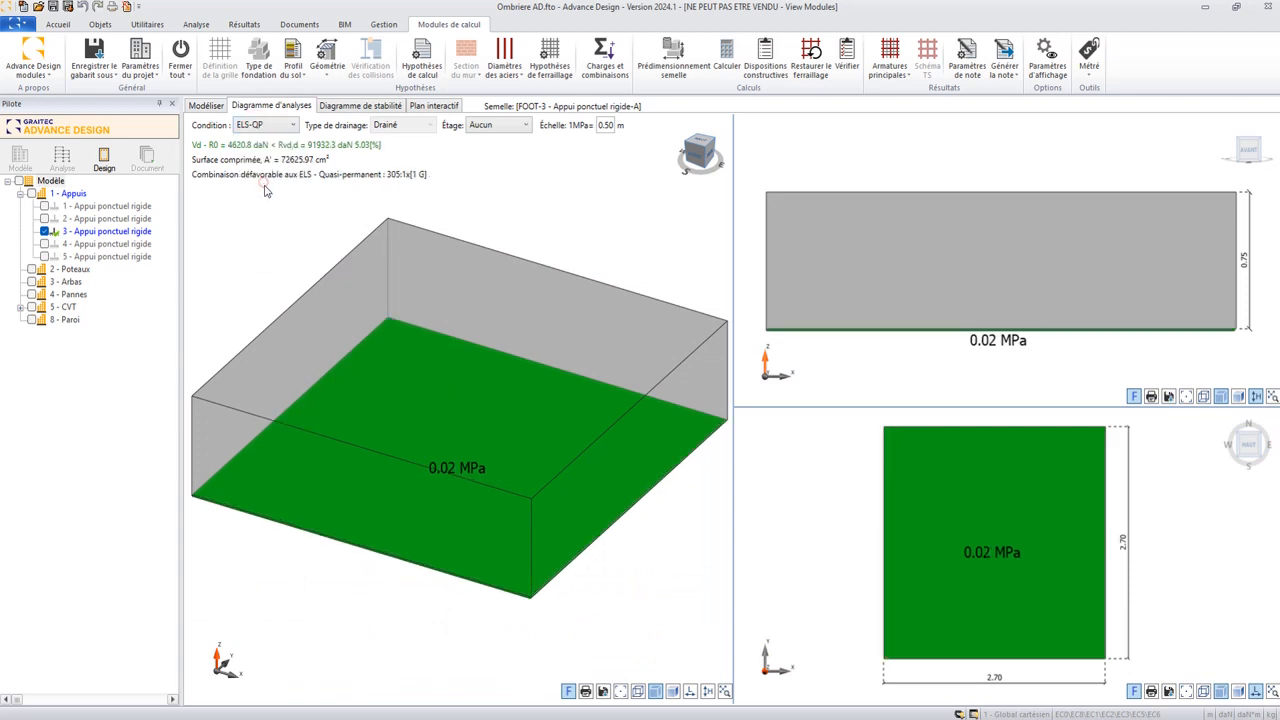
left_click(267, 125)
left_click(257, 198)
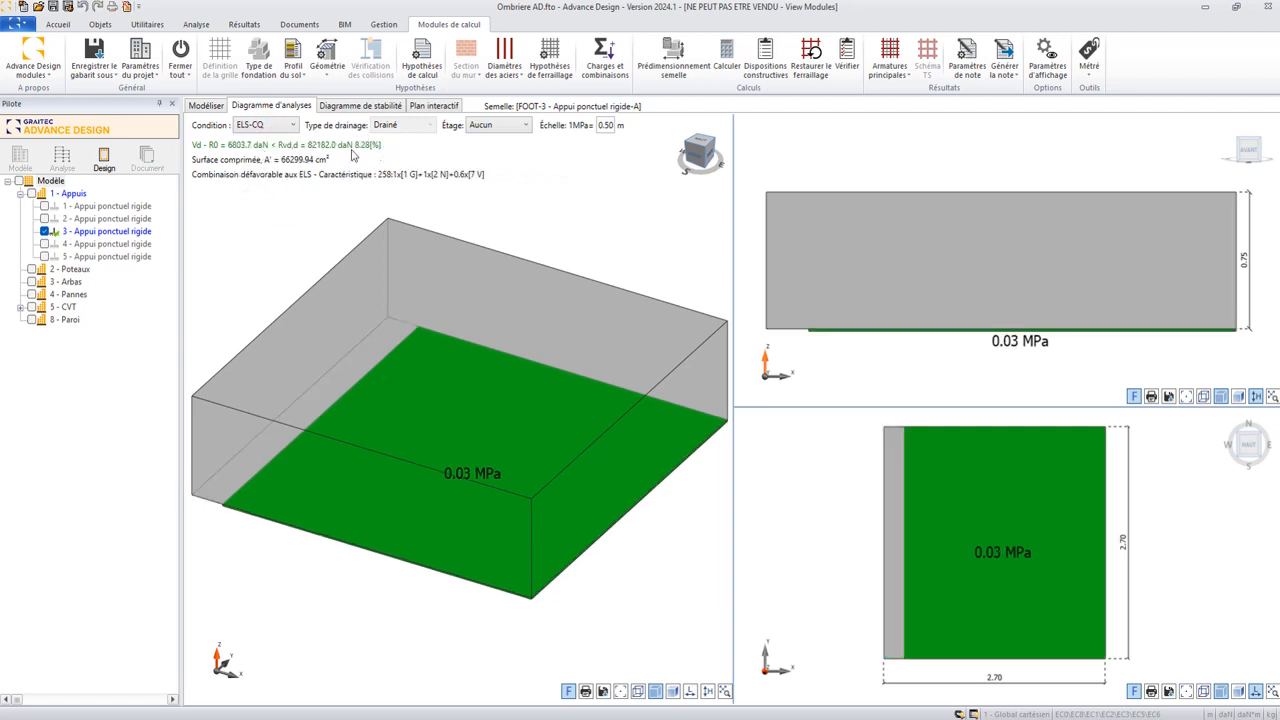
left_click(268, 125)
Examine the footing's stability diagrams and its interactive reinforcement plan
left_click(347, 111)
left_click(348, 106)
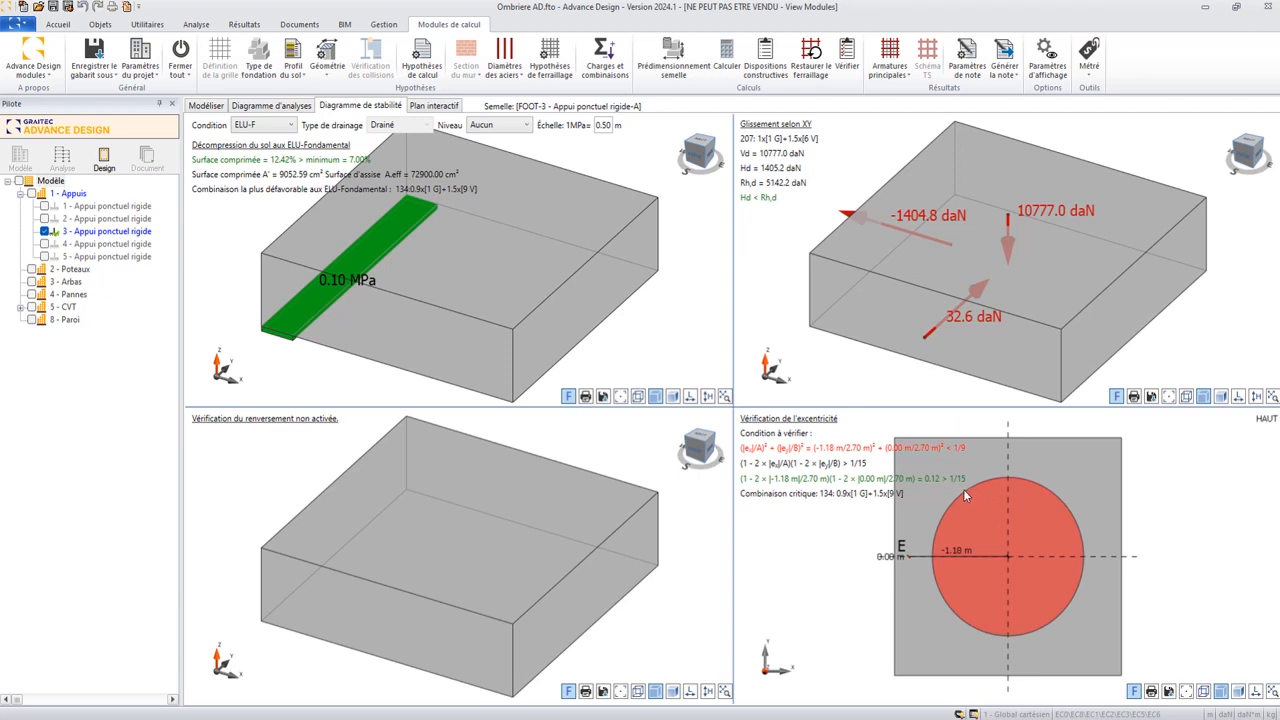
left_click(422, 109)
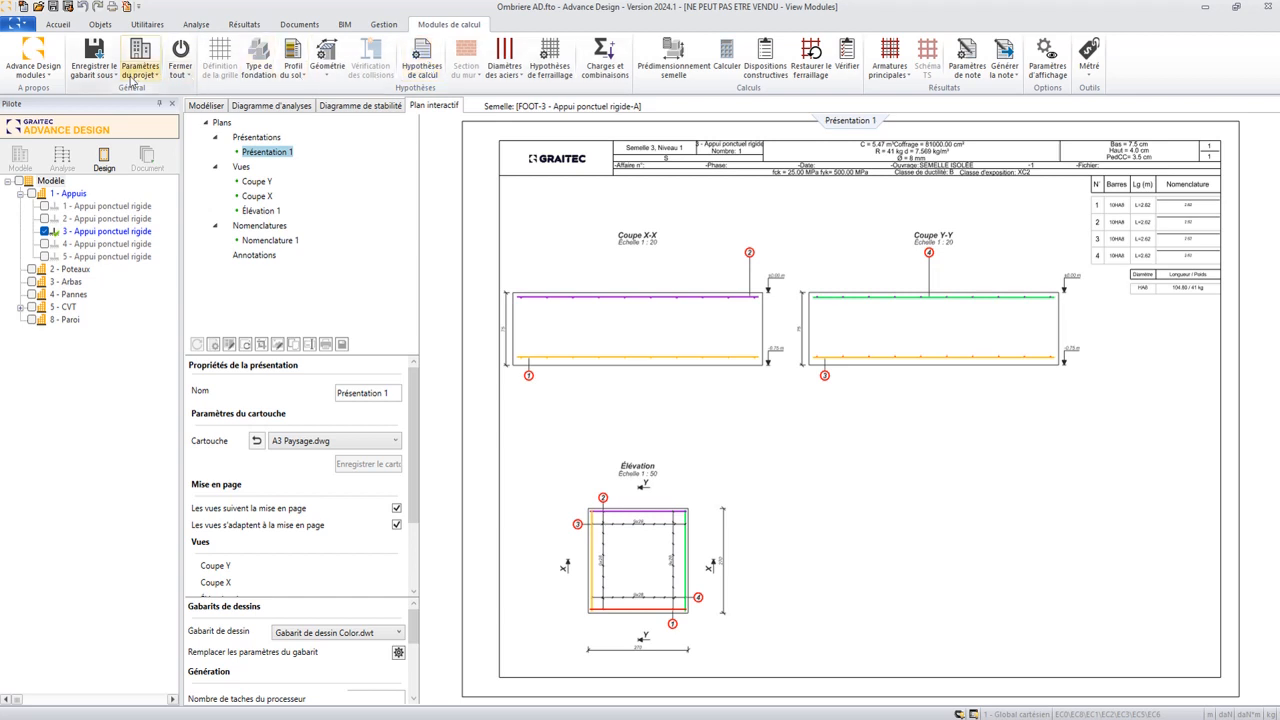
left_click(94, 60)
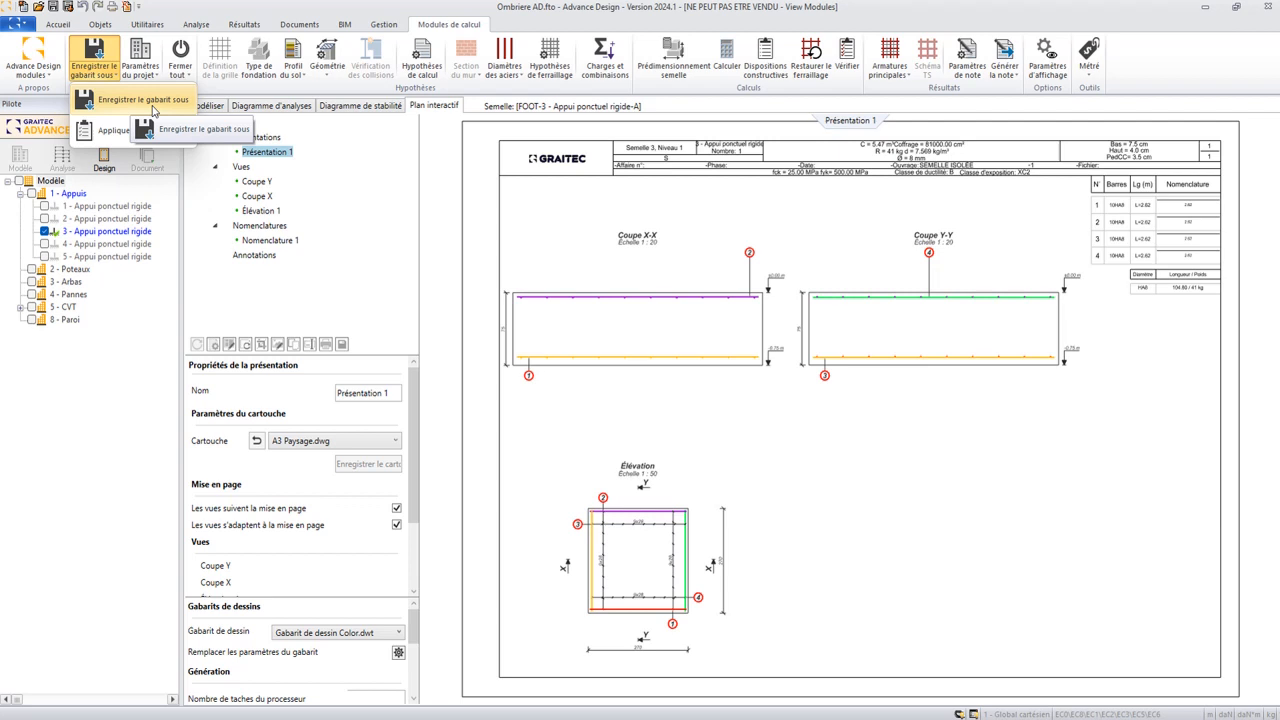
left_click(111, 139)
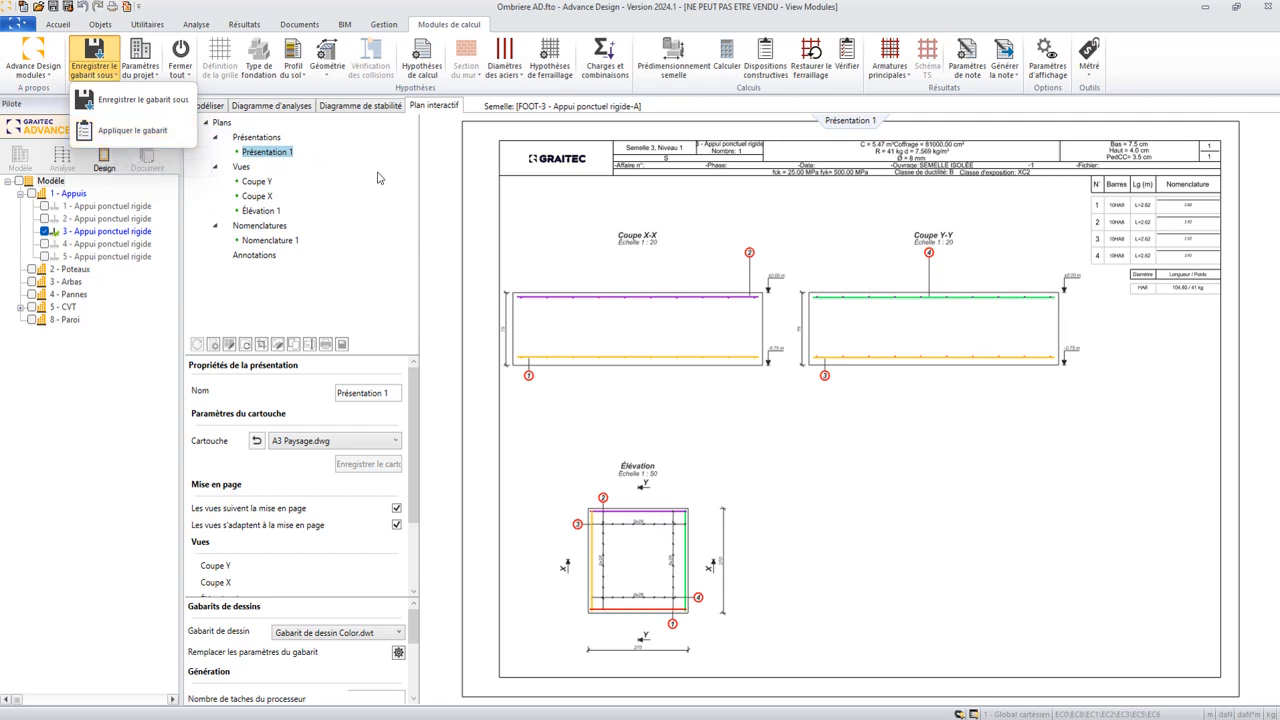
Close all modules while updating the model, and display the properties of rigid point support 3 in analysis mode
left_click(180, 68)
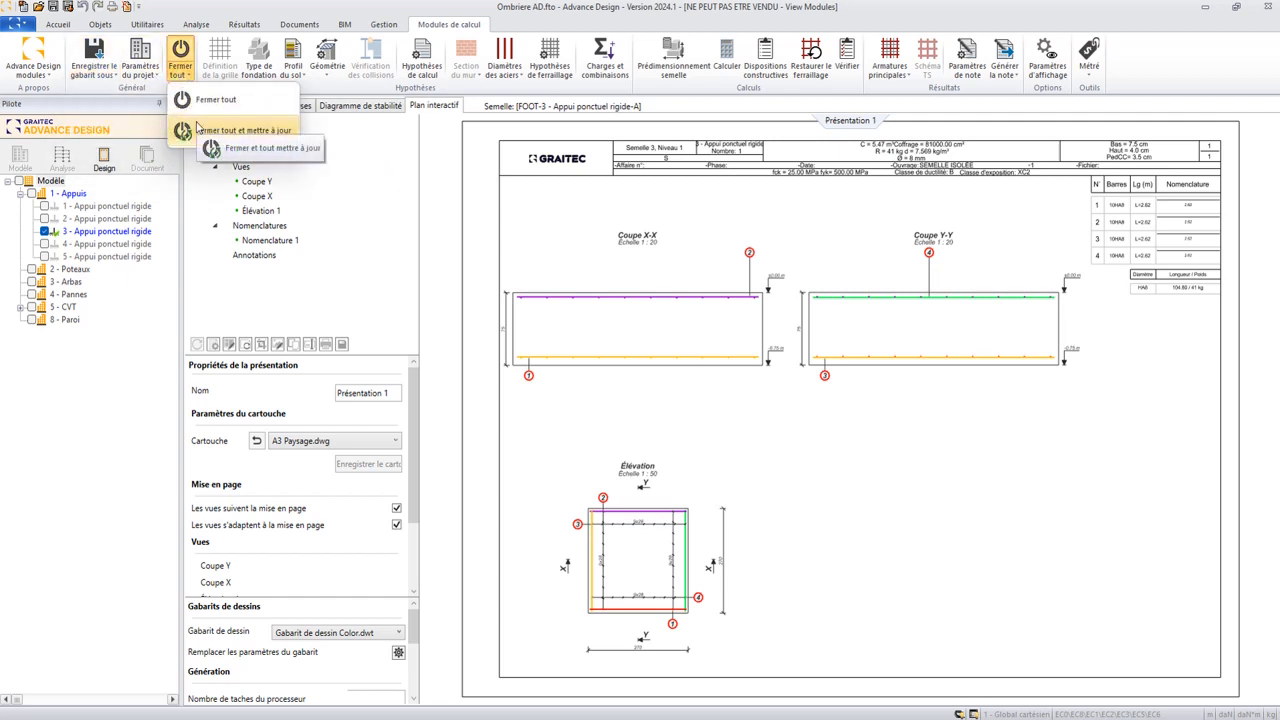
left_click(223, 131)
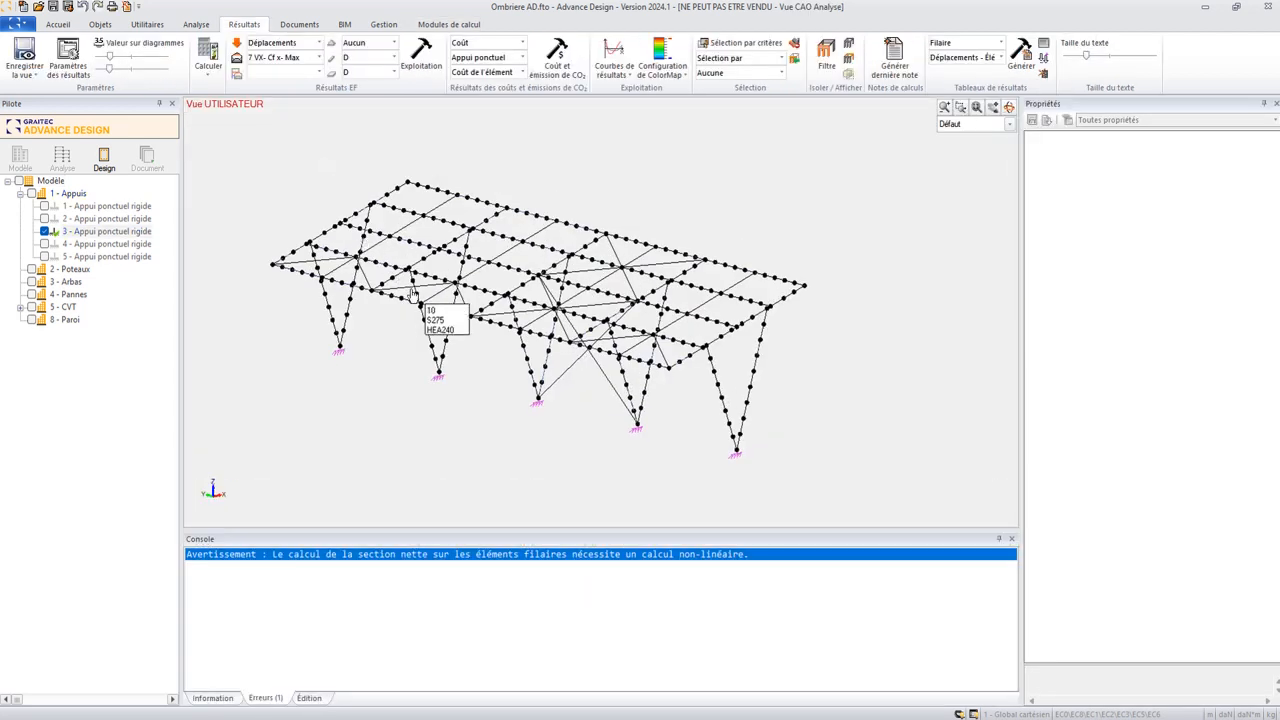
left_click(62, 158)
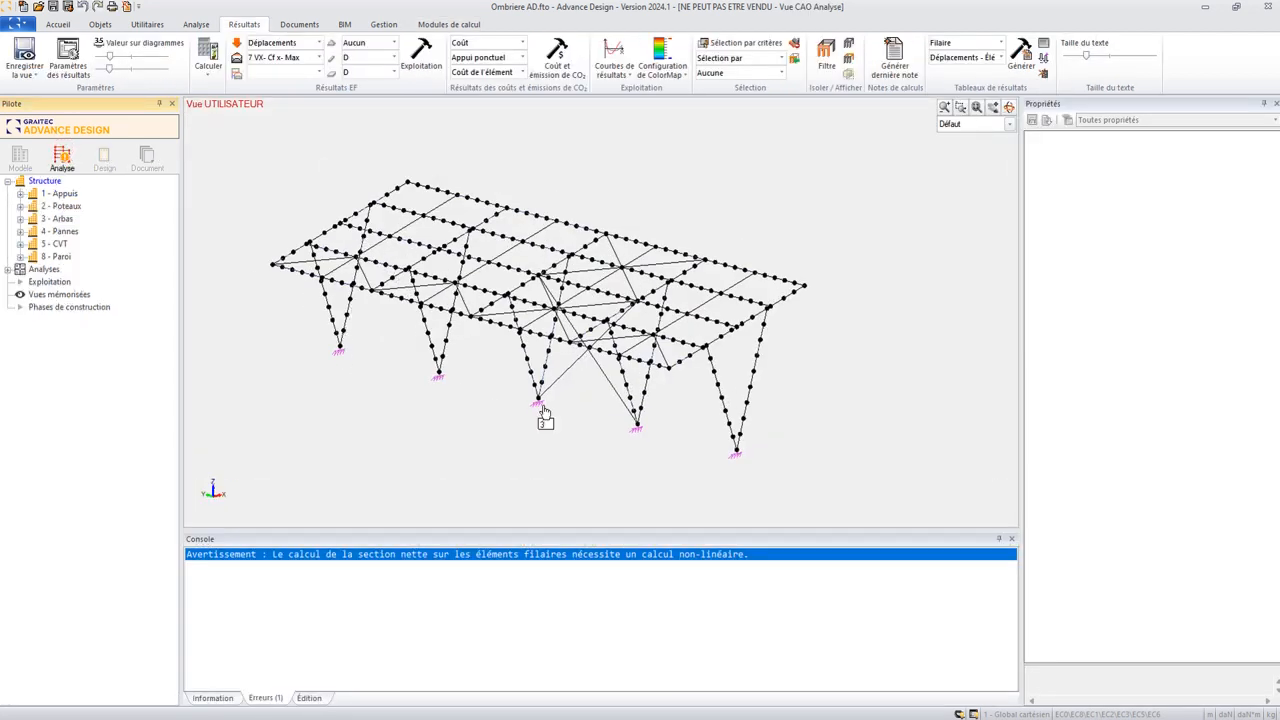
left_click(541, 408)
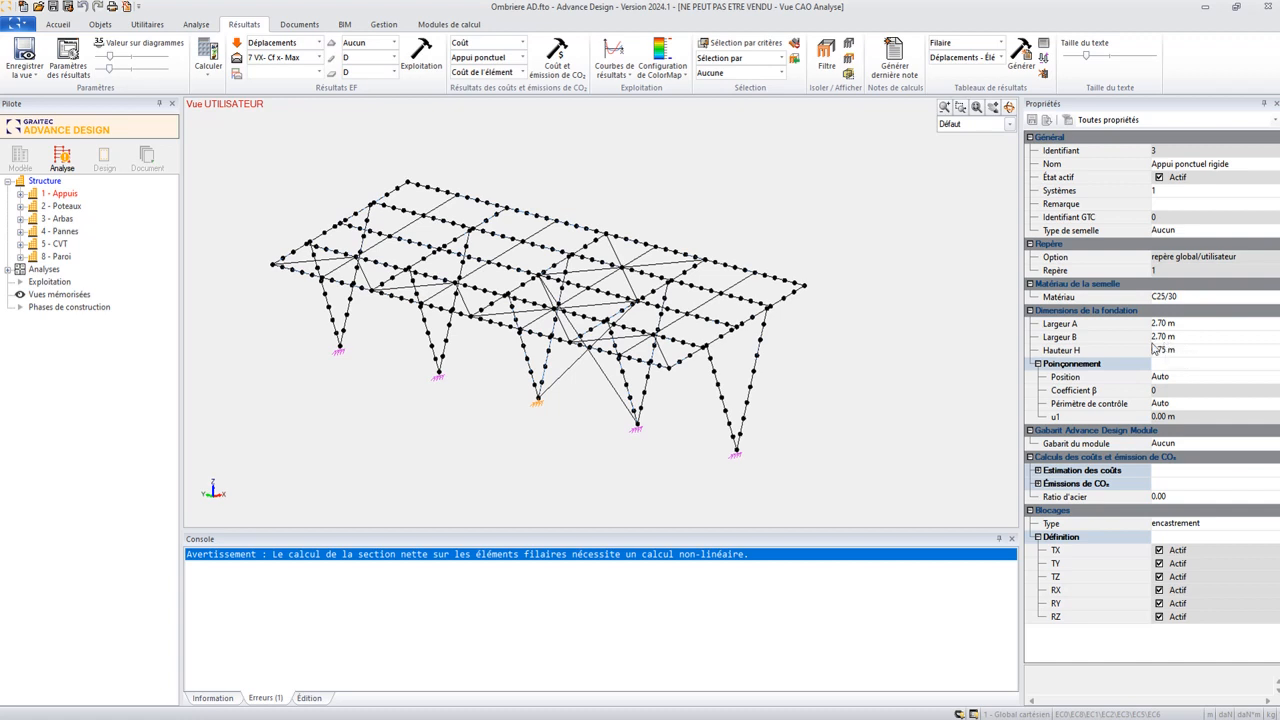
Export the selected point support to the standalone calculation module, Advance Design RC Footing
middle_click_drag(513, 393, 498, 393)
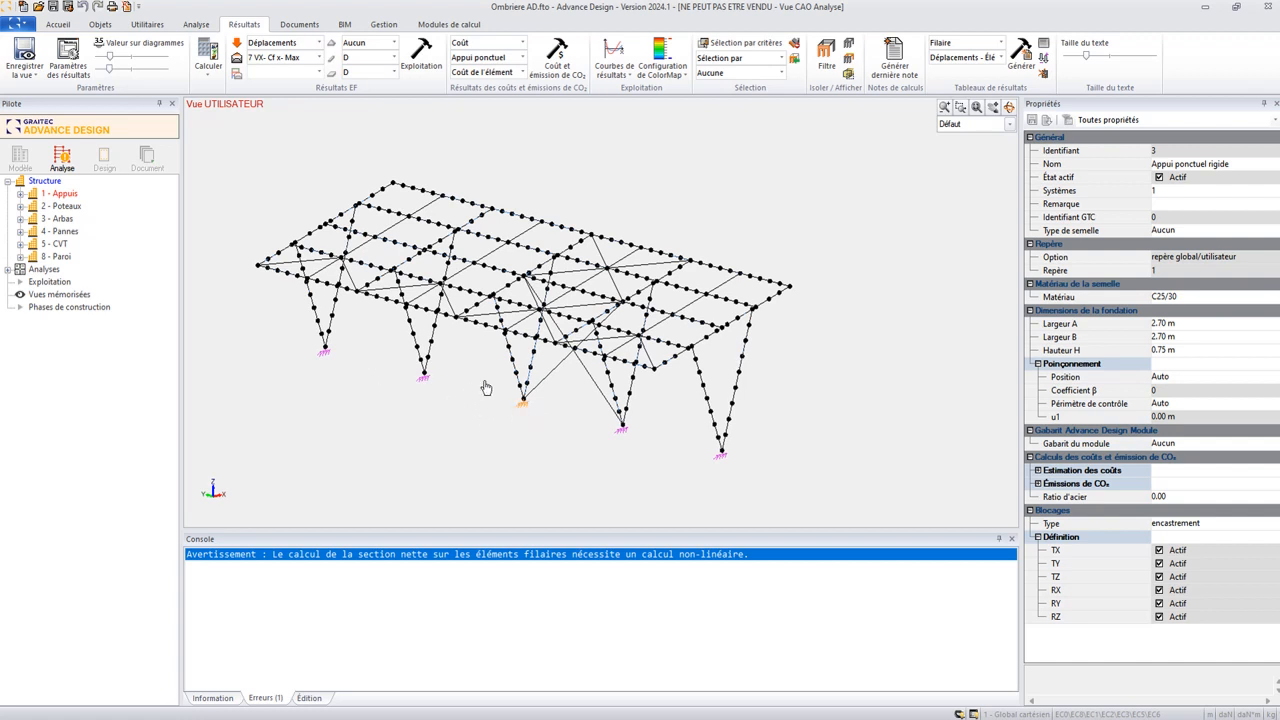
right_click(485, 384)
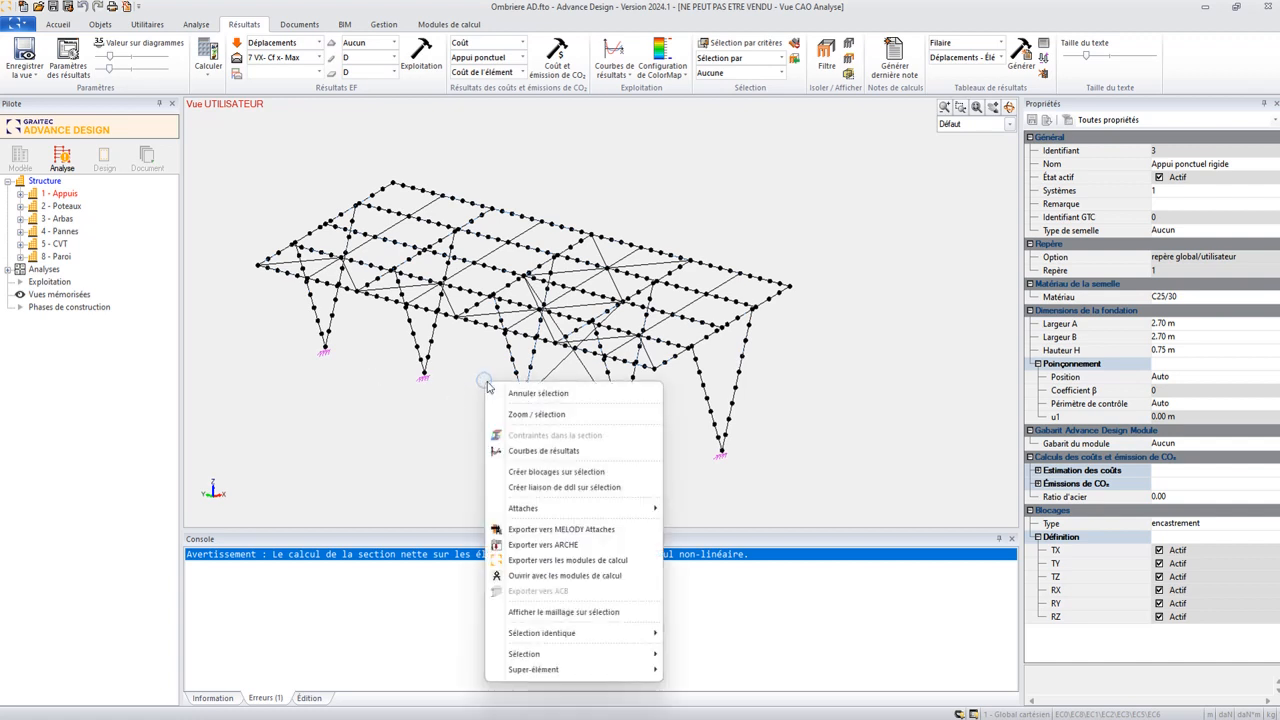
left_click(537, 561)
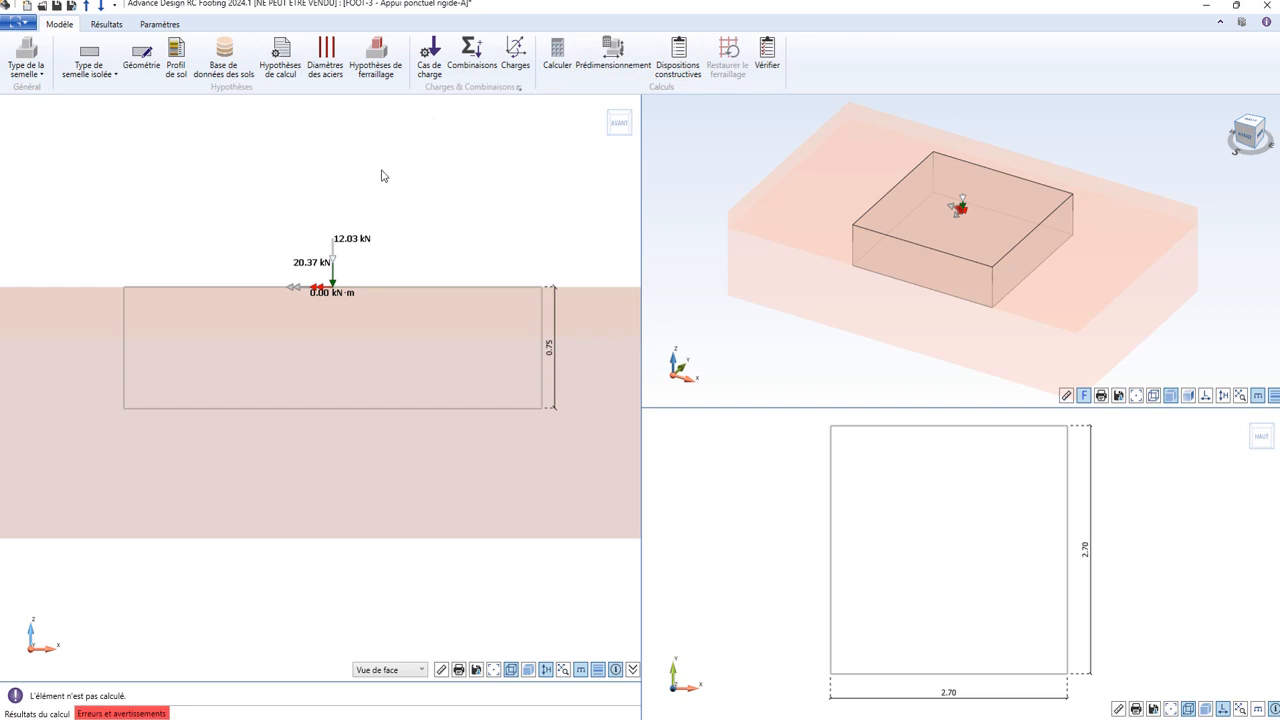
left_click(20, 22)
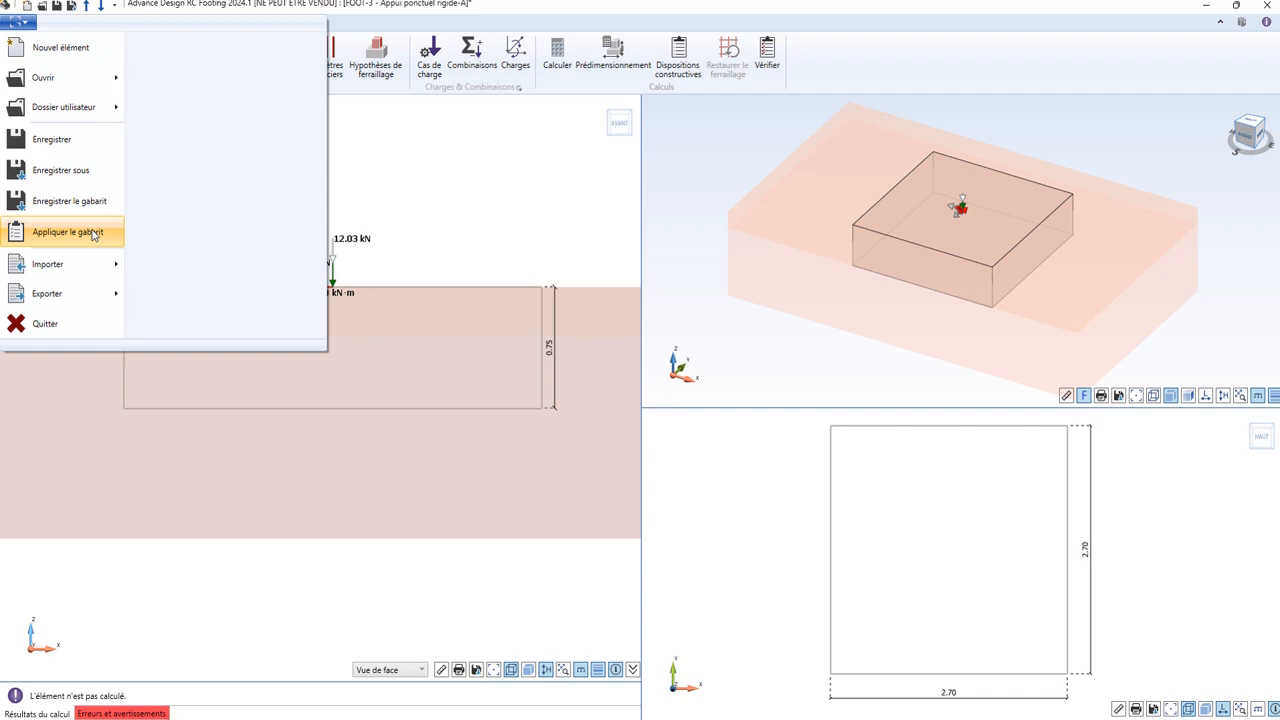
left_click(420, 191)
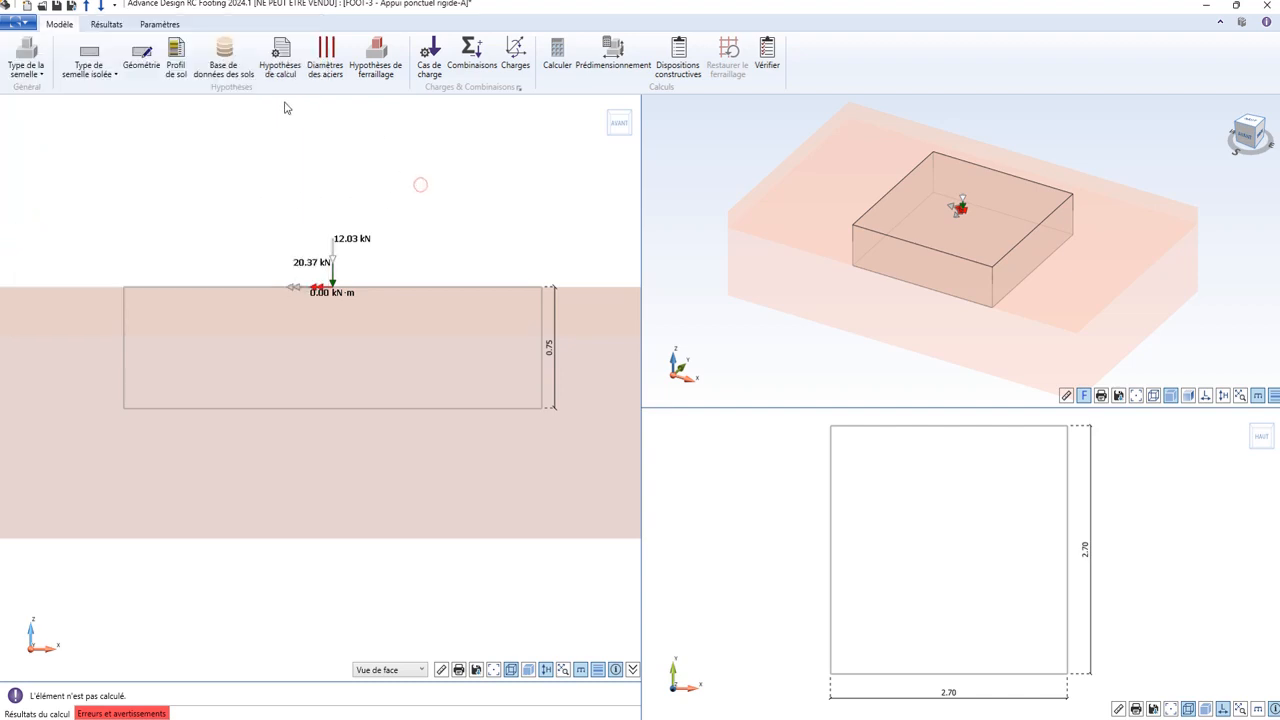
In the calculation assumptions for the bearing check, switch the bearing capacity to imposed and define it as Pression
left_click(283, 53)
left_click(384, 338)
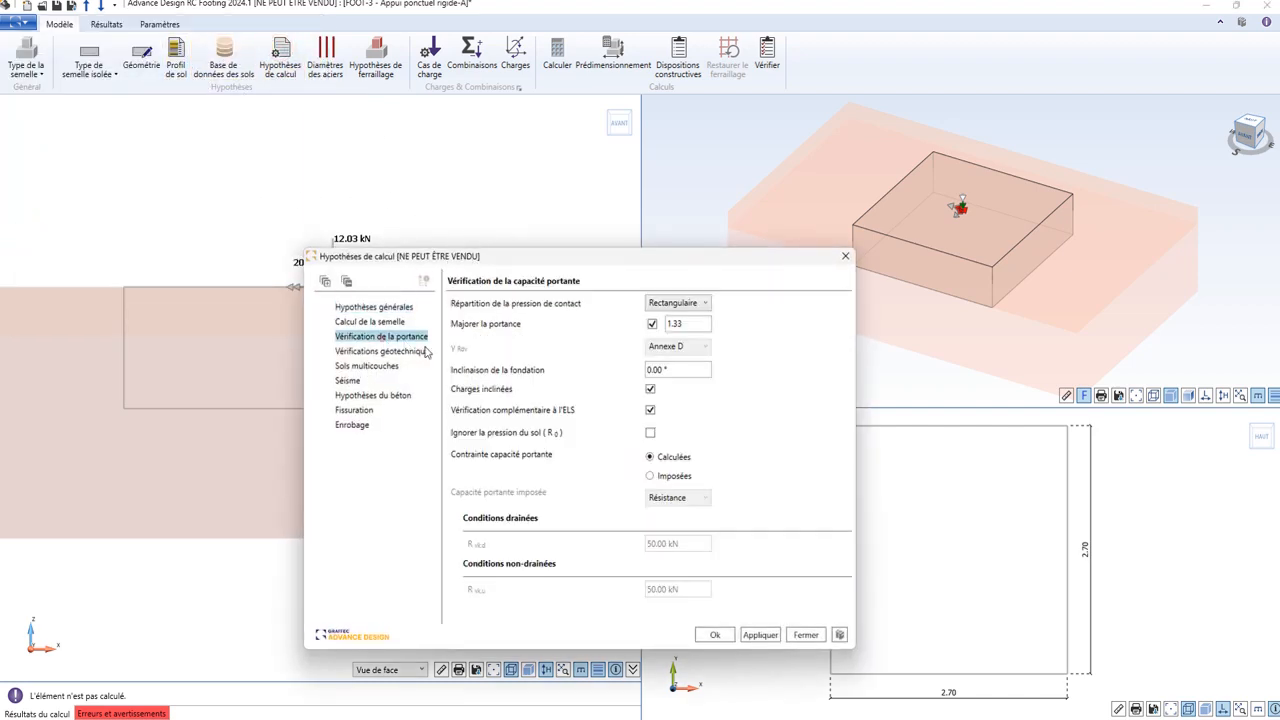
left_click(651, 476)
left_click(677, 497)
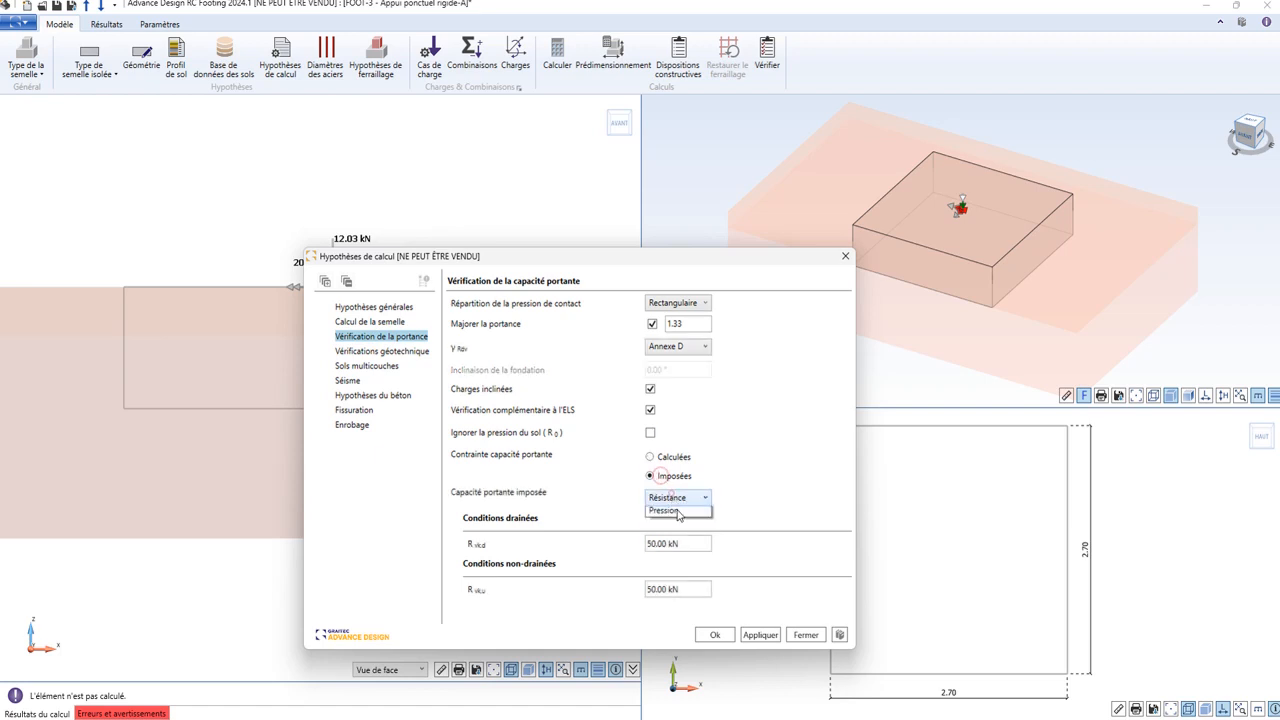
left_click(665, 511)
Set the imposed bearing pressure to 0.35 MPa for both drained and undrained conditions and accept the calculation assumptions
double_click(673, 543)
type("0")
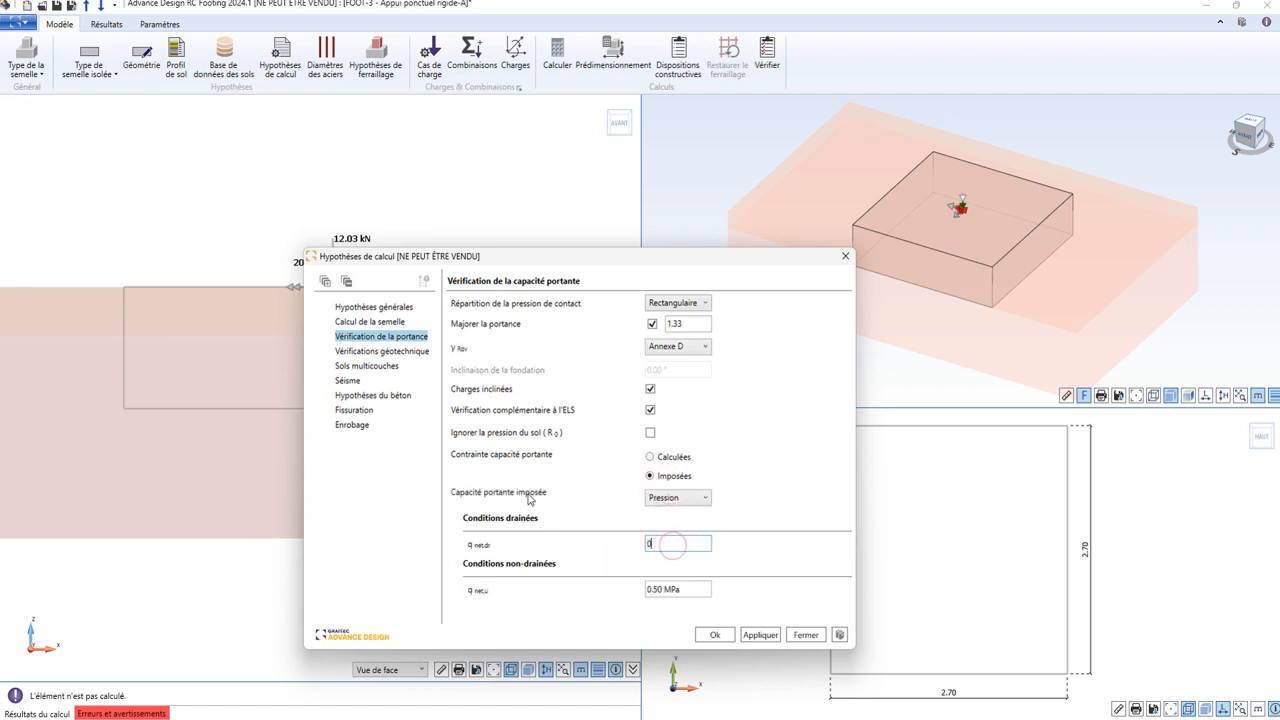
type(".35")
left_click(683, 589)
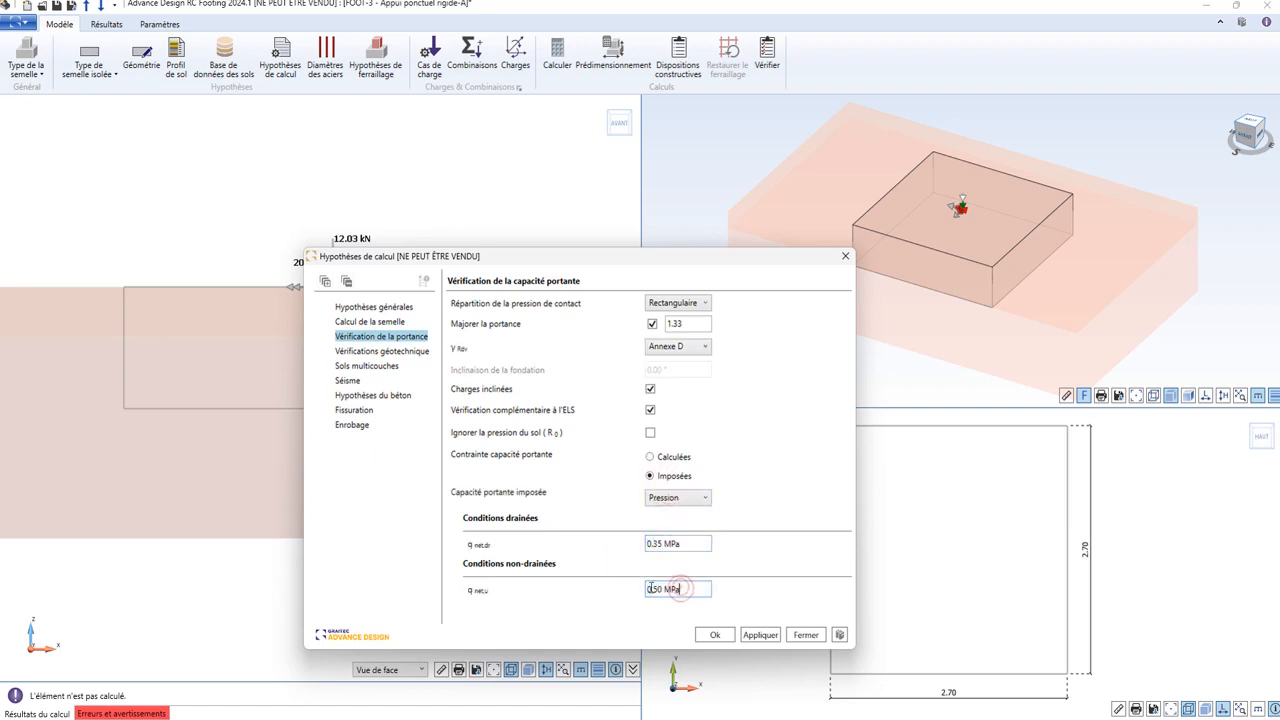
left_click_drag(651, 588, 600, 594)
type("0.5")
left_click(752, 634)
left_click_drag(687, 589, 639, 589)
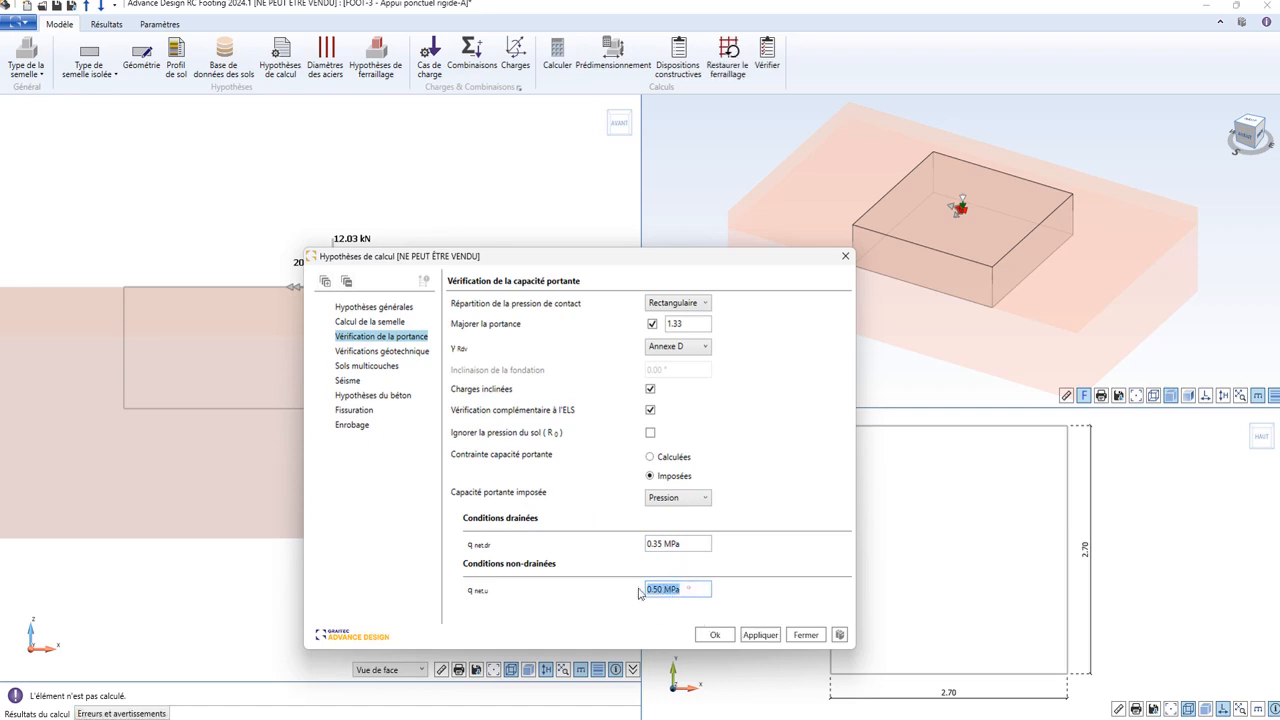
type("0.35")
left_click(716, 636)
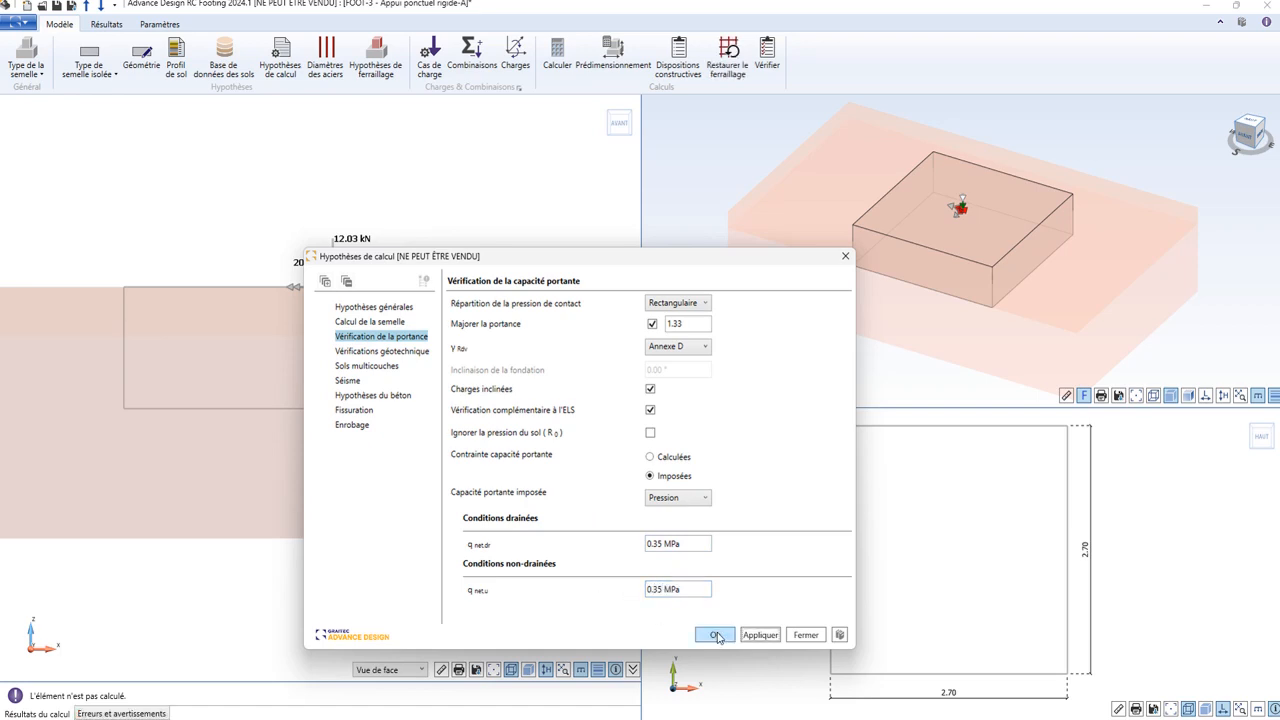
Calculate the footing and display its calculation results
left_click(558, 57)
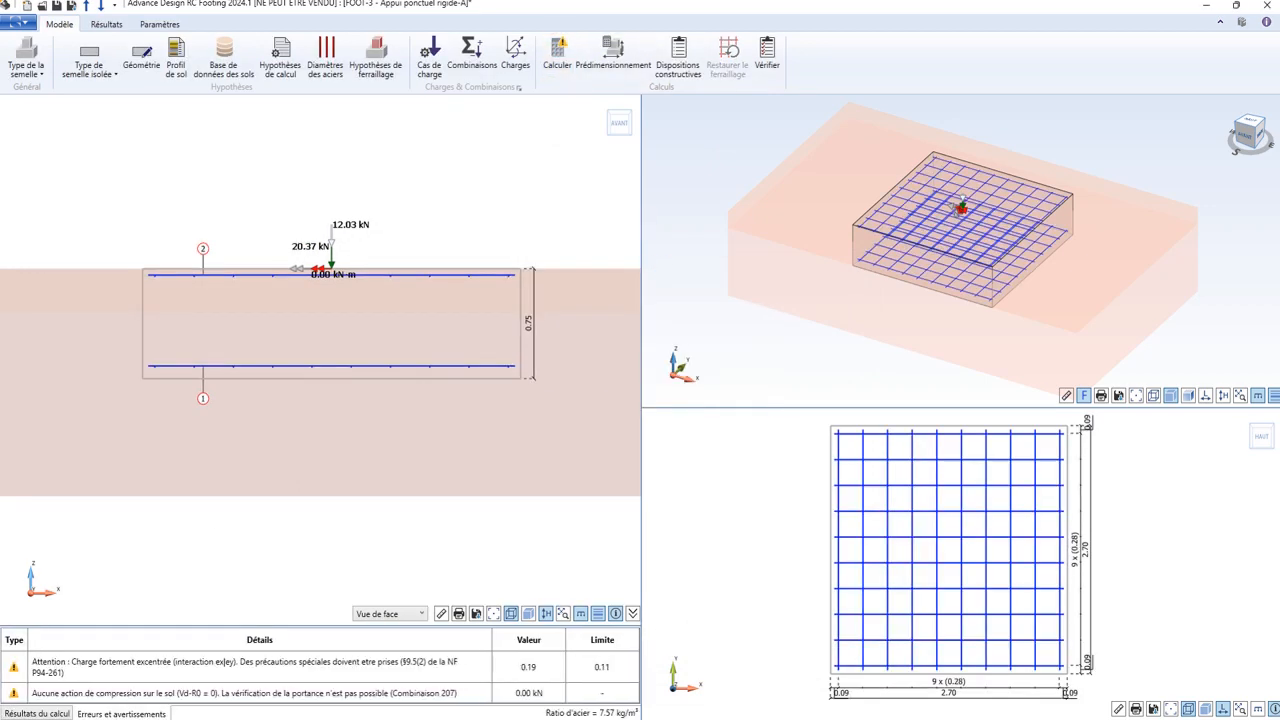
left_click(40, 713)
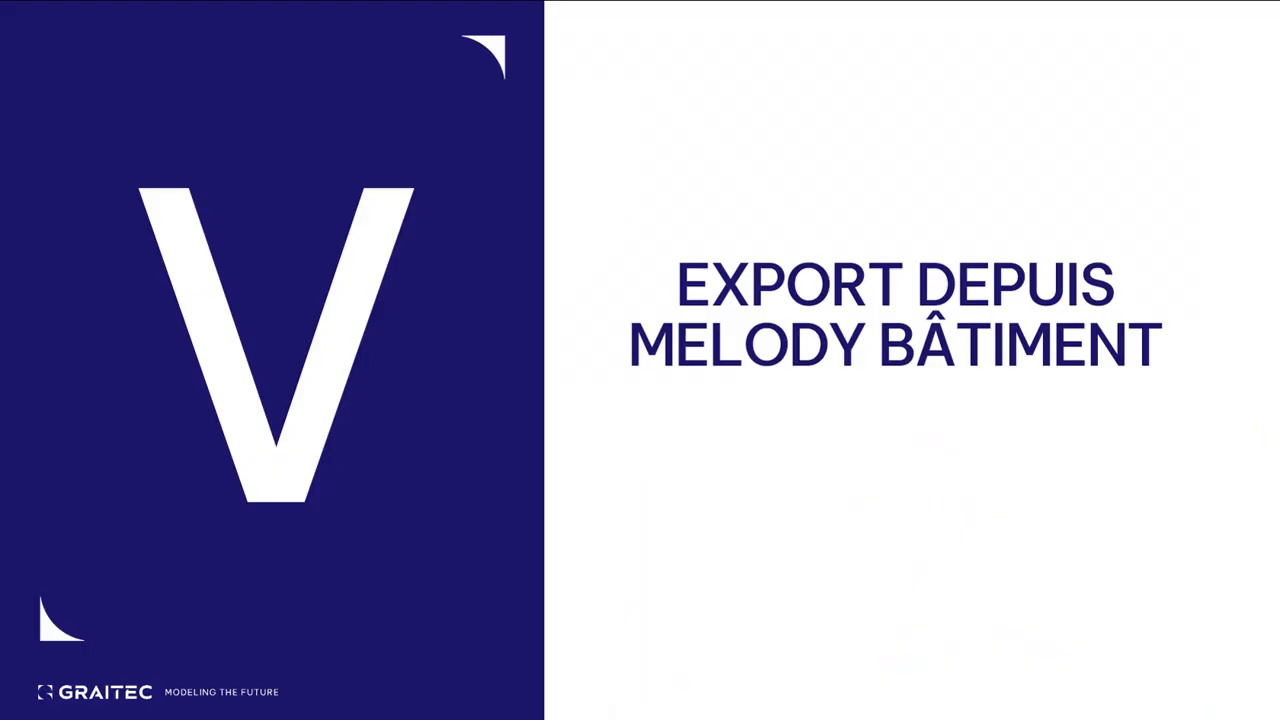
left_click(910, 166)
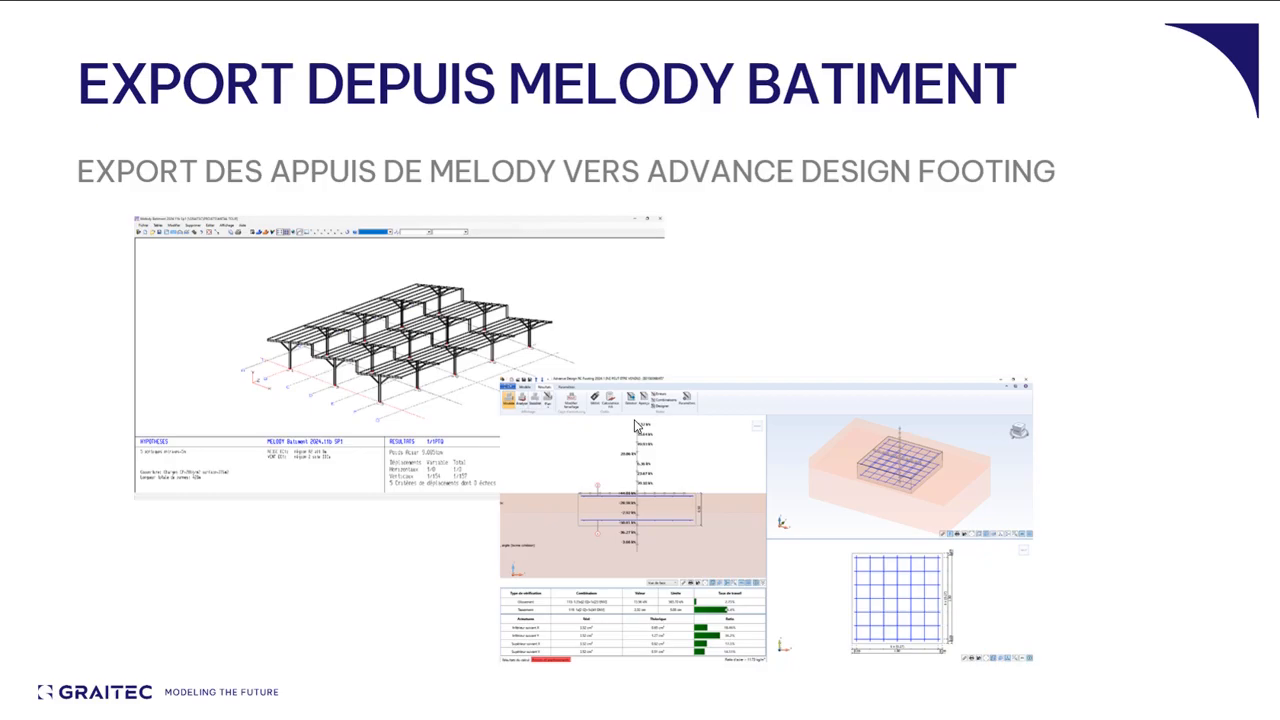
Switch to the Advance Design RC Footing window holding the Melody footing E01S012BAT and maximize it
key("alt+Tab")
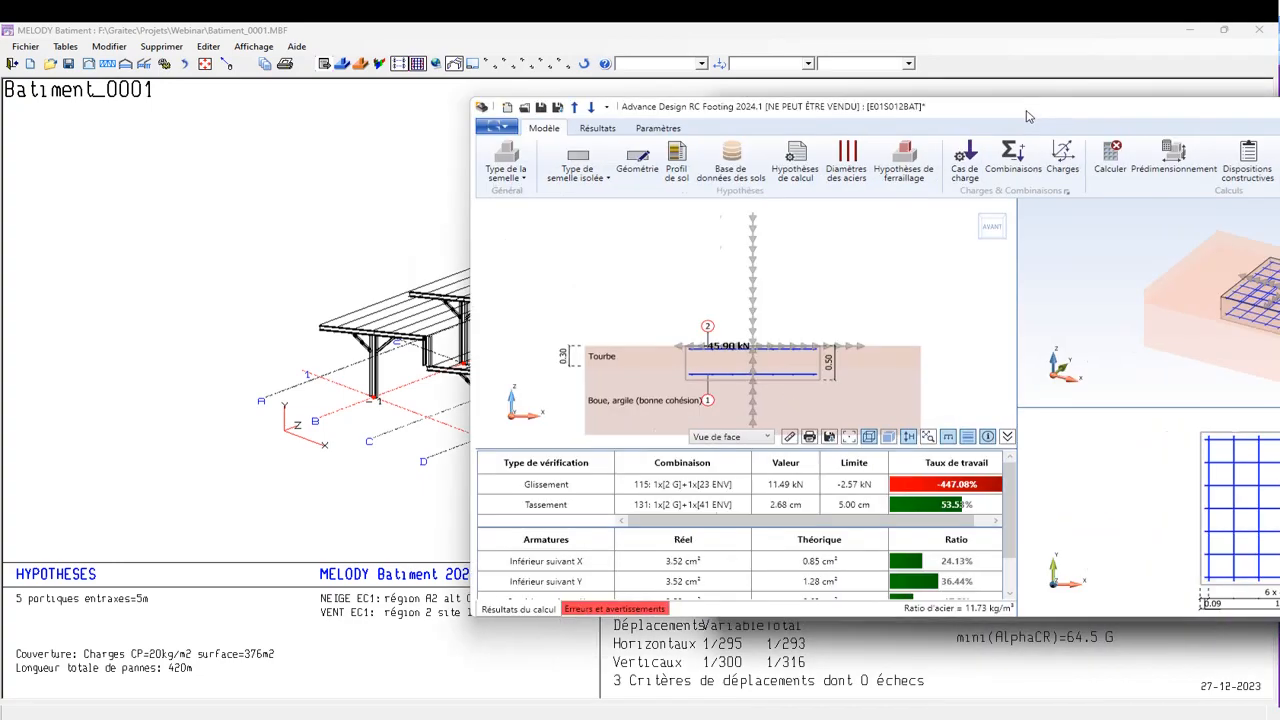
left_click_drag(1016, 116, 759, 128)
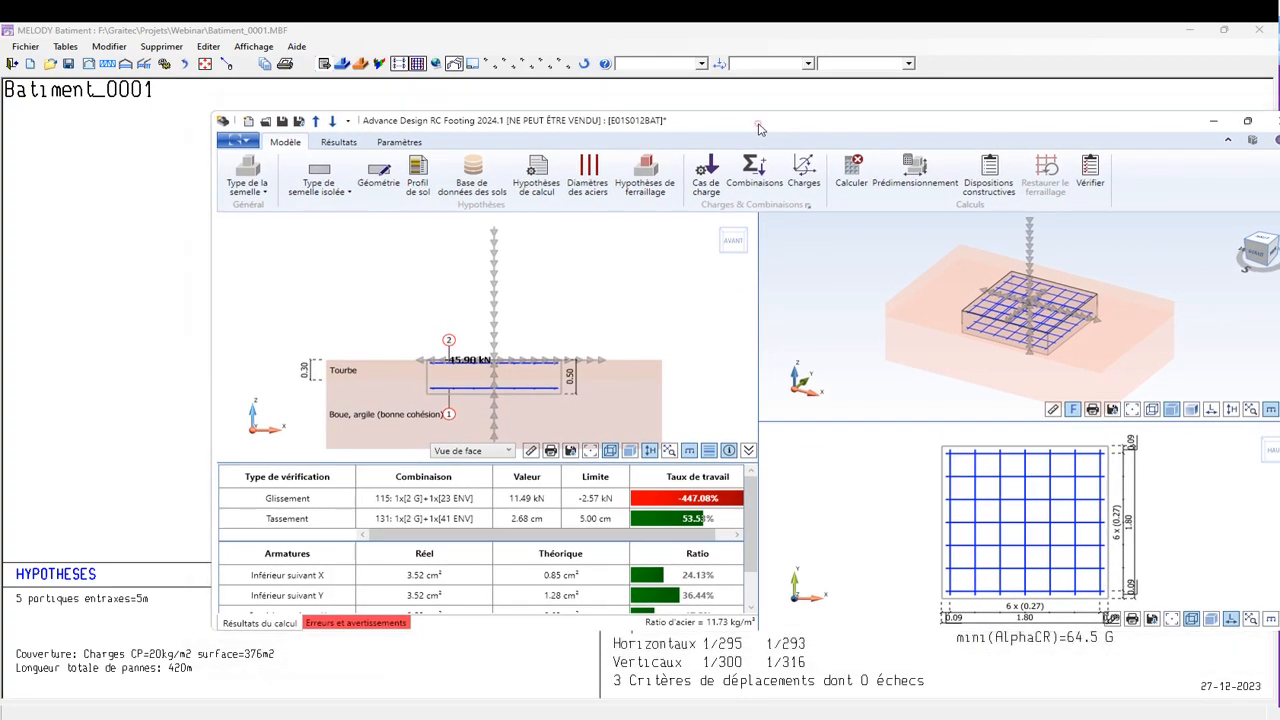
double_click(759, 128)
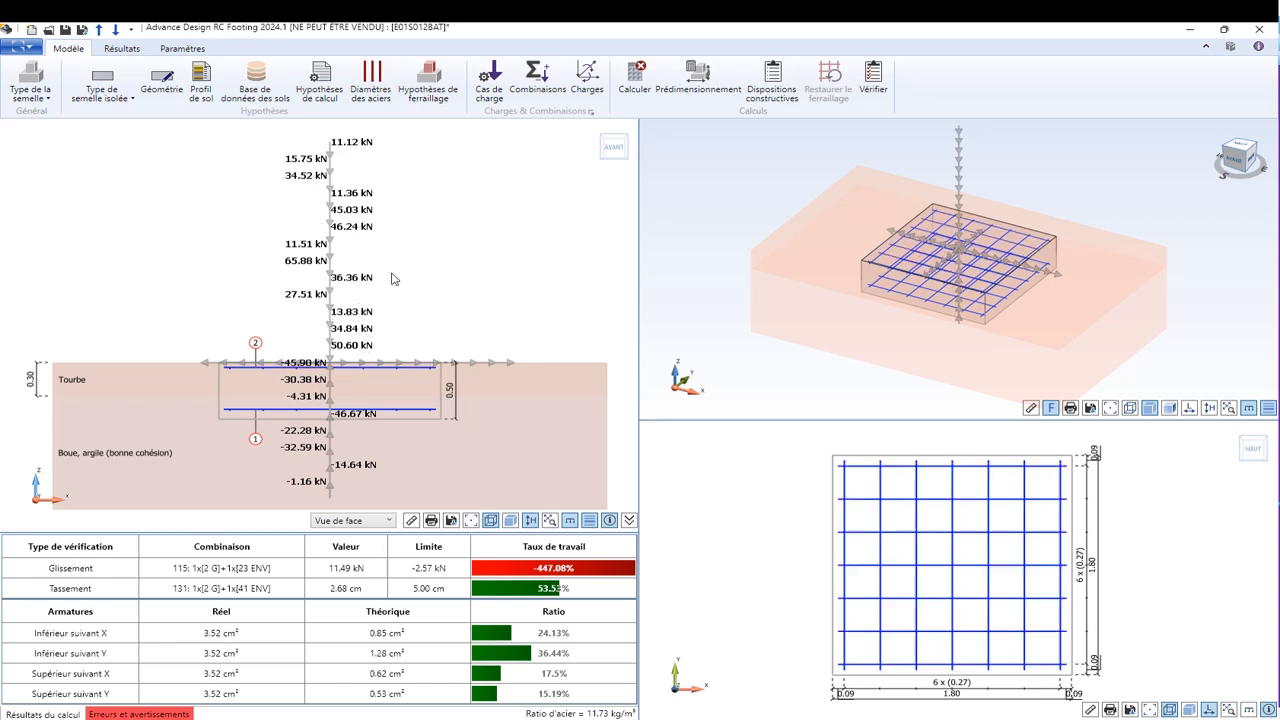
Examine the load definitions of the footing exported from Melody, covering all load cases and envelopes
left_click(587, 76)
left_click_drag(1082, 65, 356, 112)
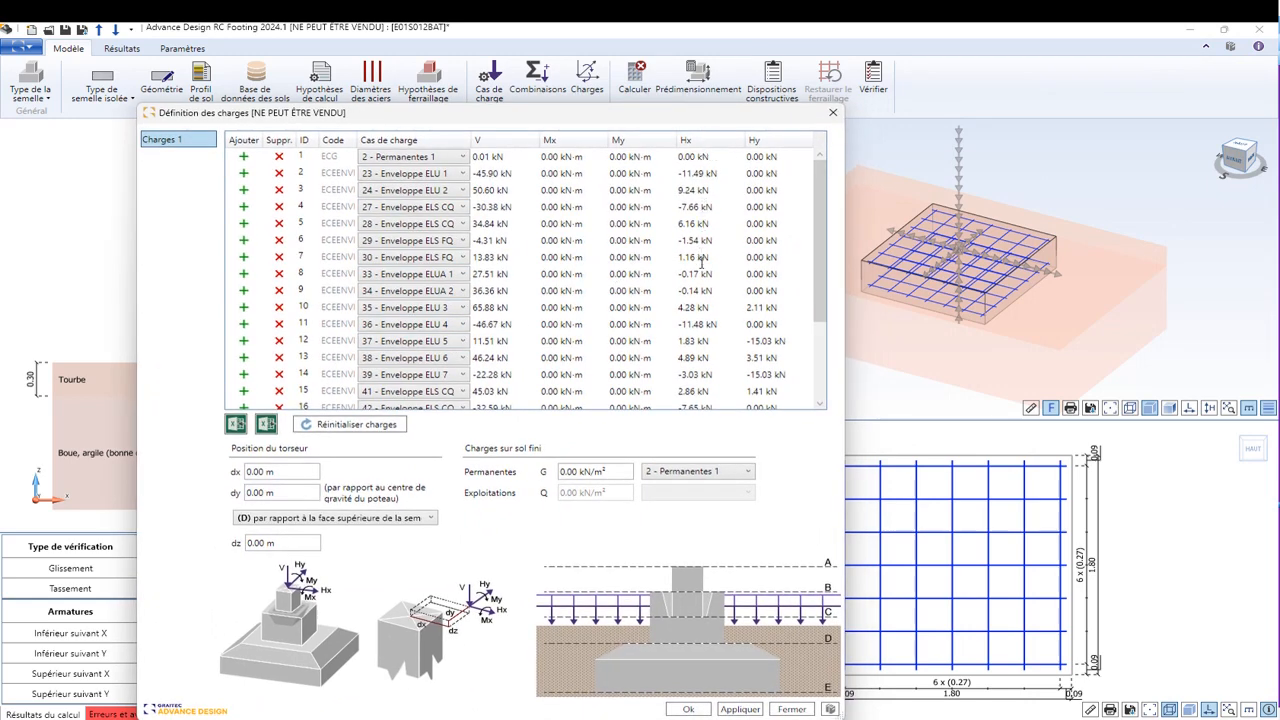
scroll(776, 321, "down", 3)
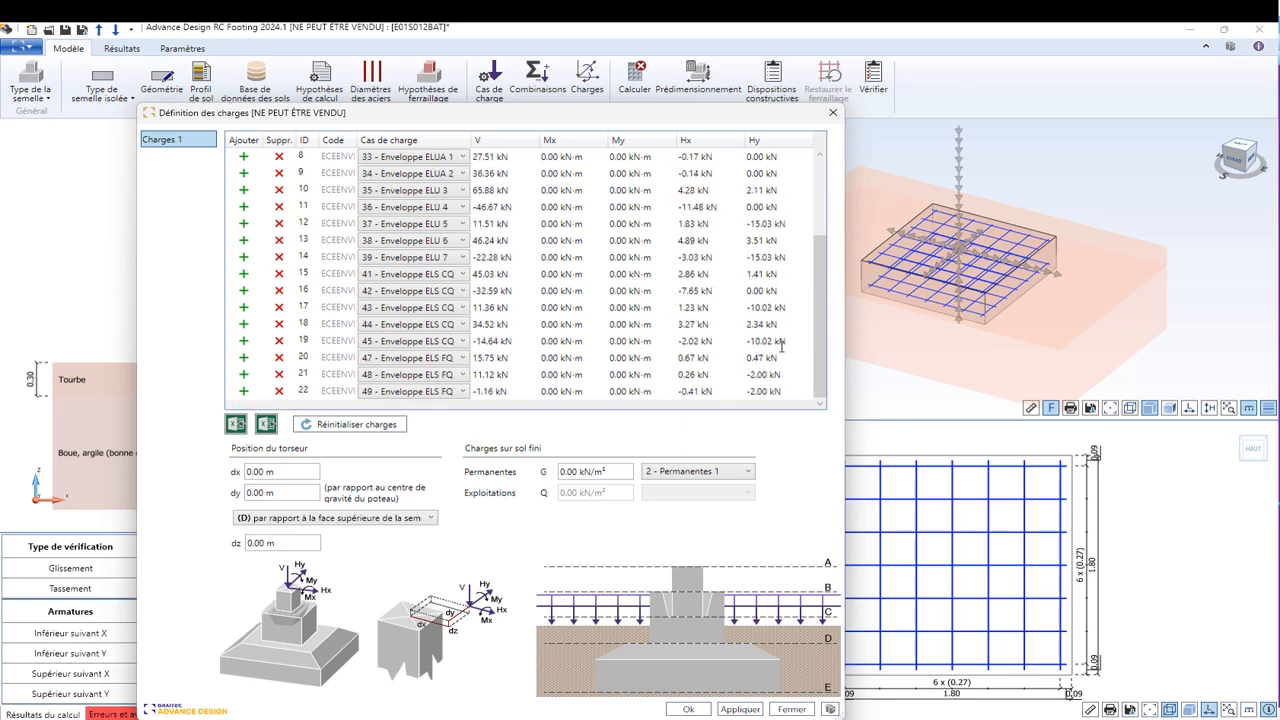
scroll(783, 343, "up", 3)
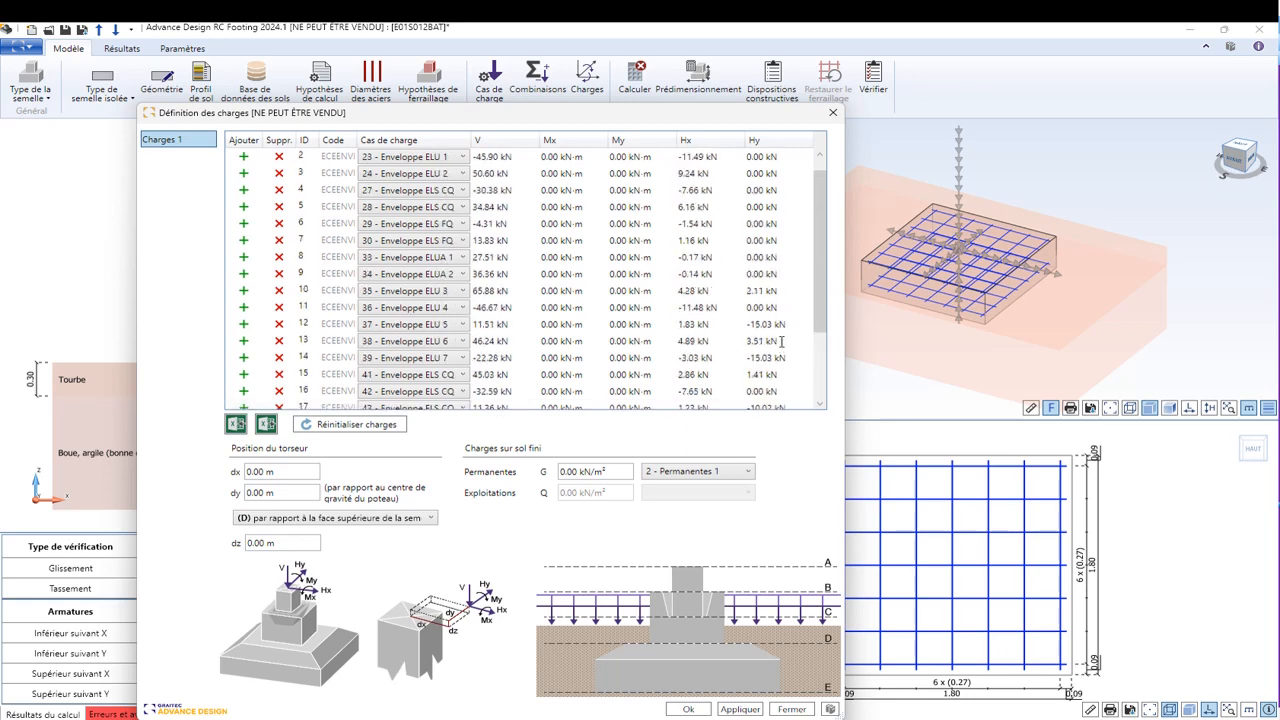
left_click(829, 114)
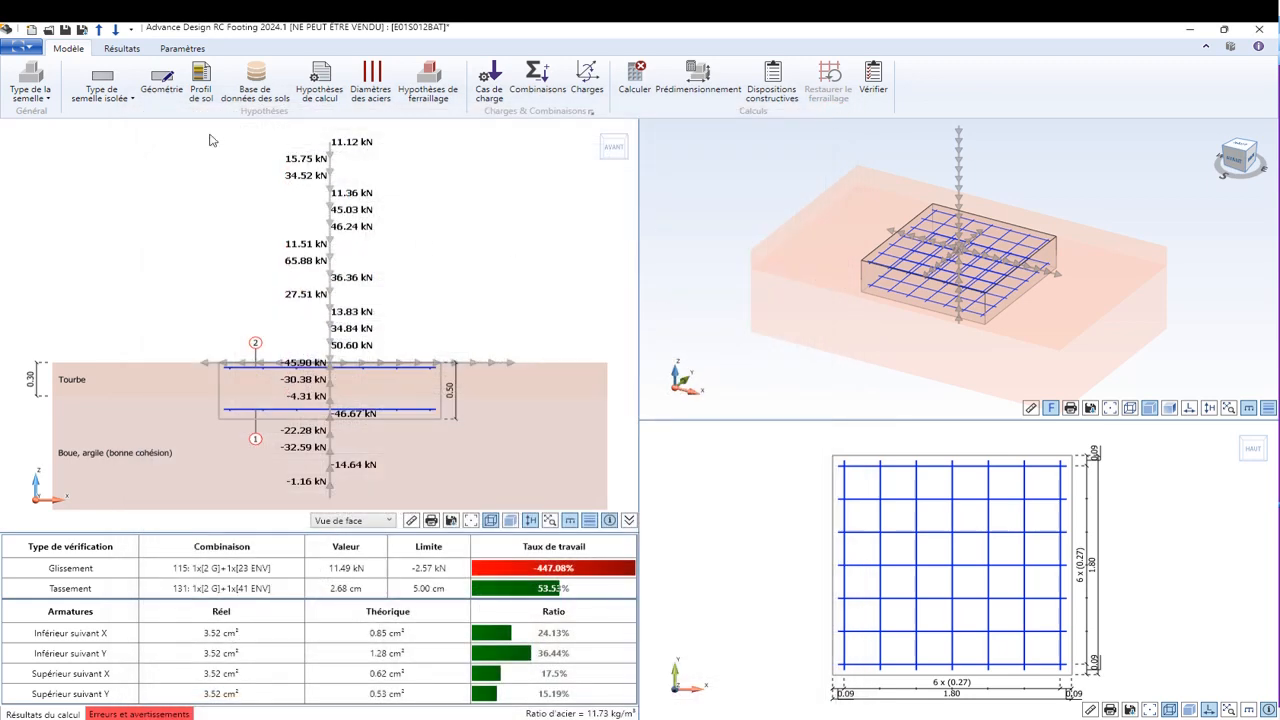
Apply the v2024.1 template to the footing exported from Melody
left_click(24, 47)
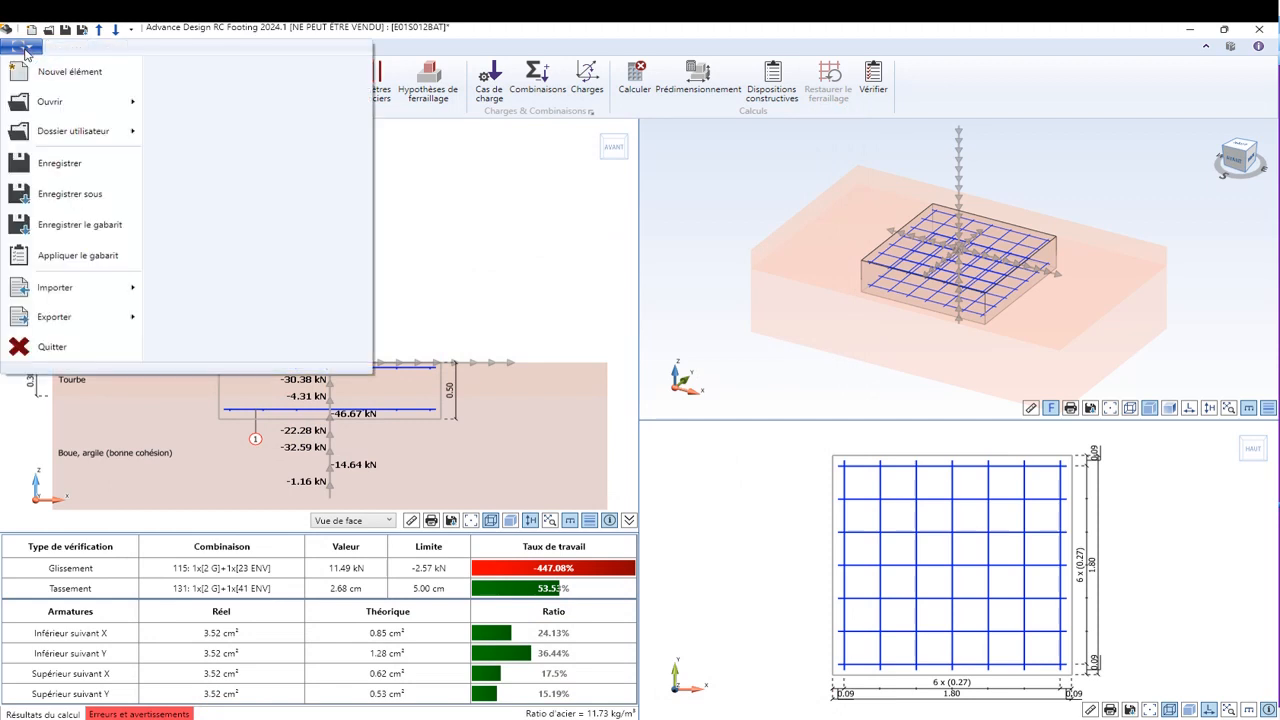
left_click(78, 256)
left_click(695, 333)
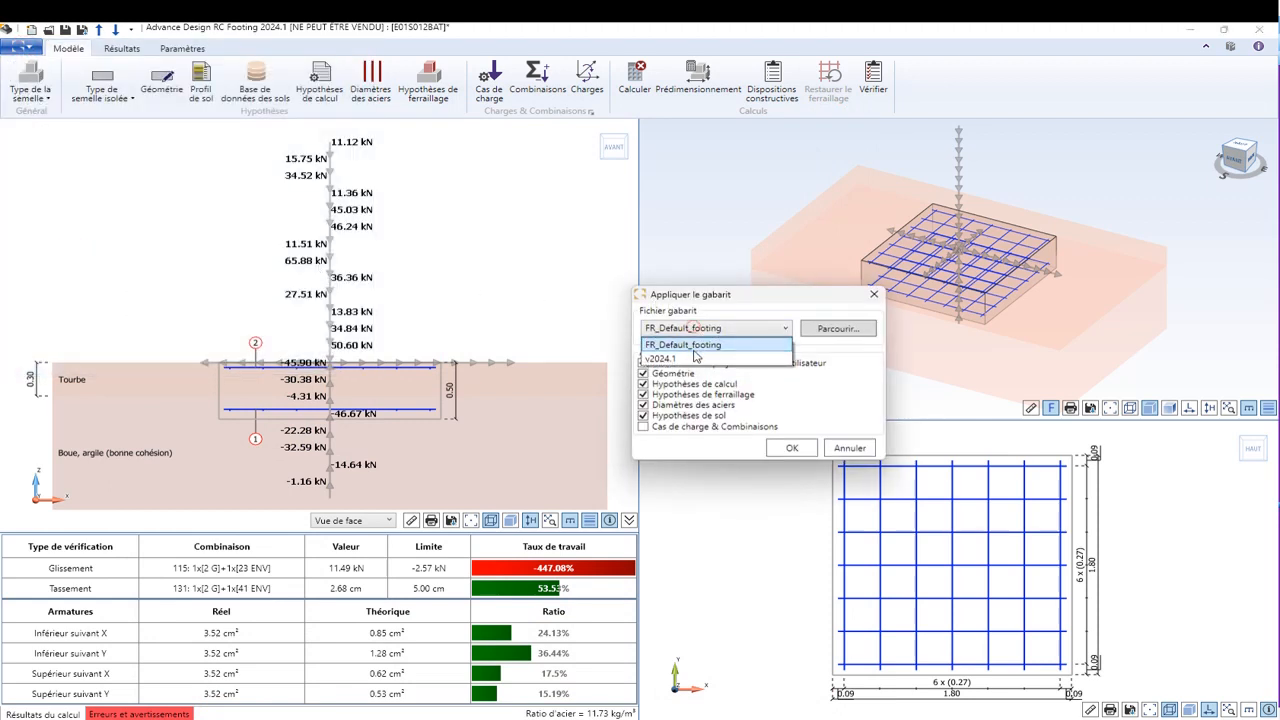
left_click(695, 357)
left_click(788, 448)
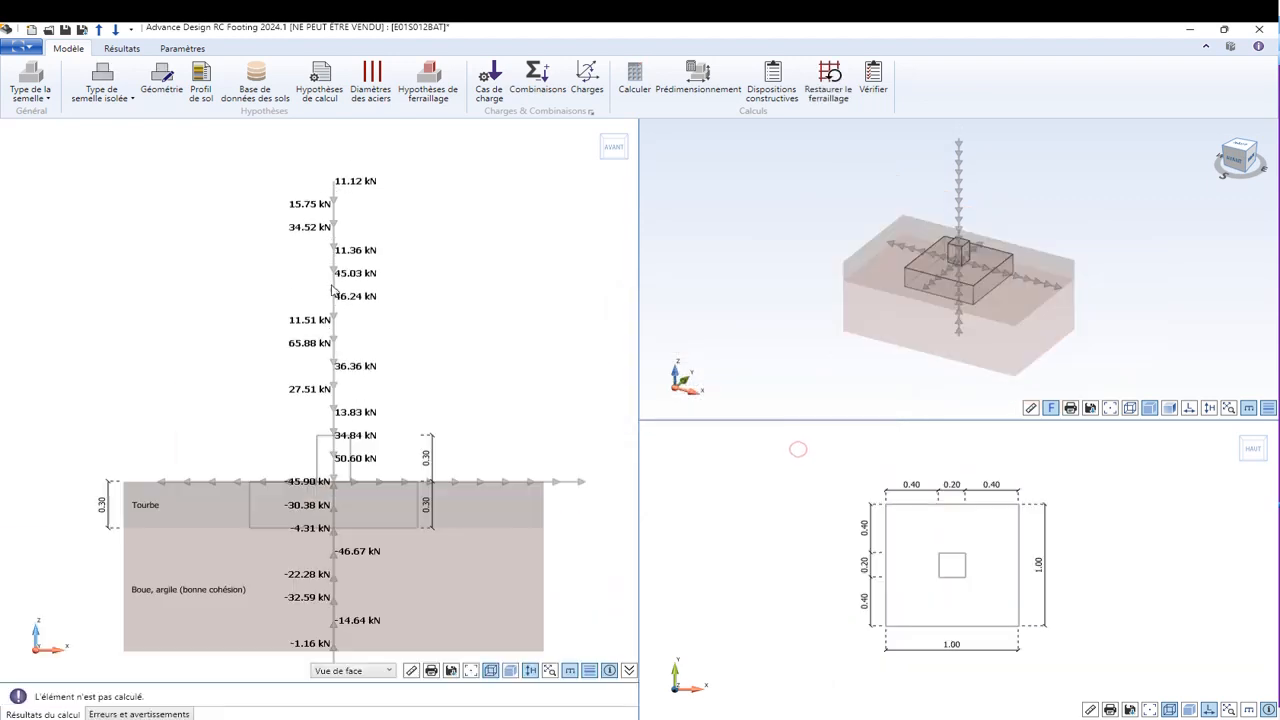
Set the footing's supported element type to Aucun in its geometry
left_click(162, 80)
left_click(381, 214)
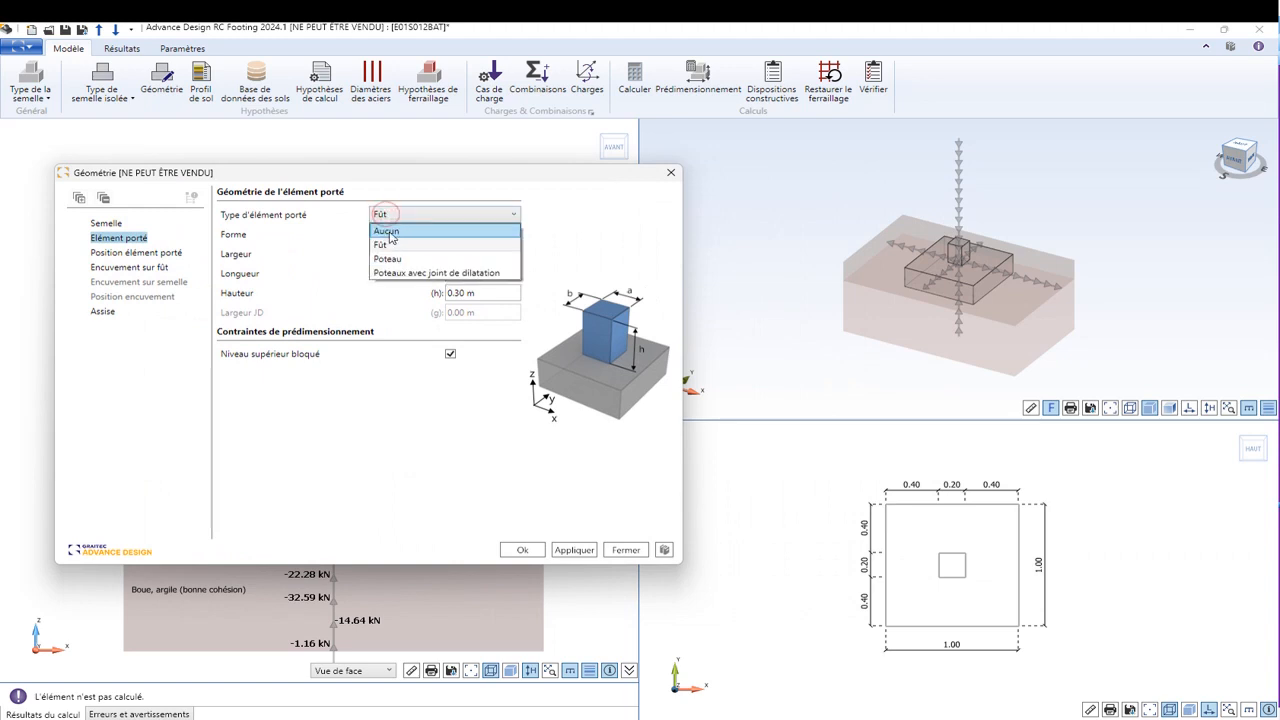
left_click(387, 231)
left_click(522, 550)
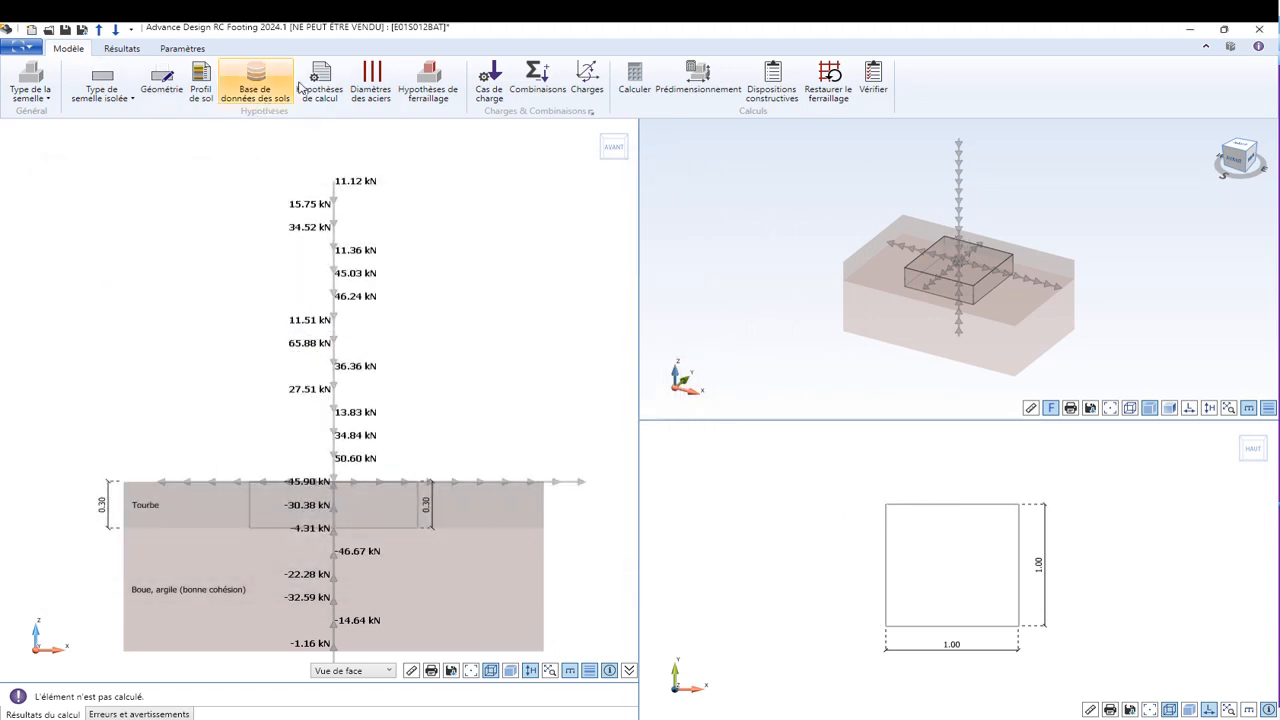
Check the footing's bearing verification assumptions, and run its predimensioning
left_click(308, 84)
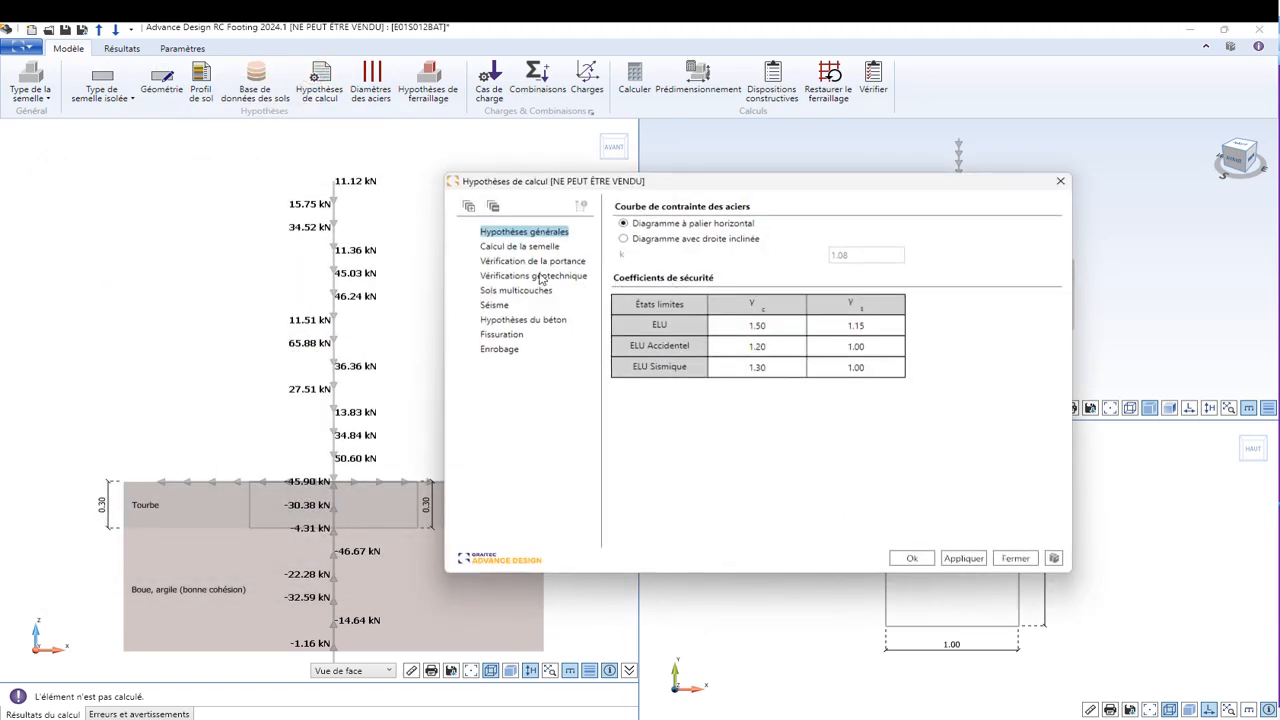
left_click(538, 261)
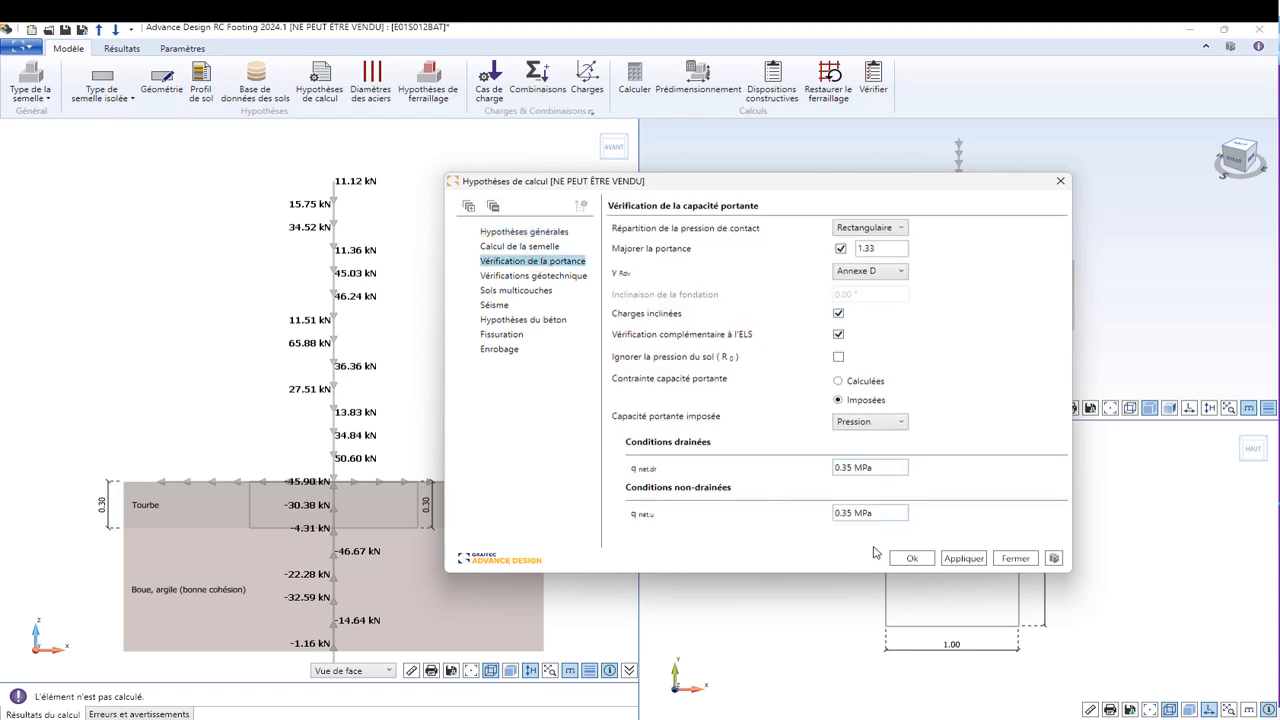
left_click(910, 558)
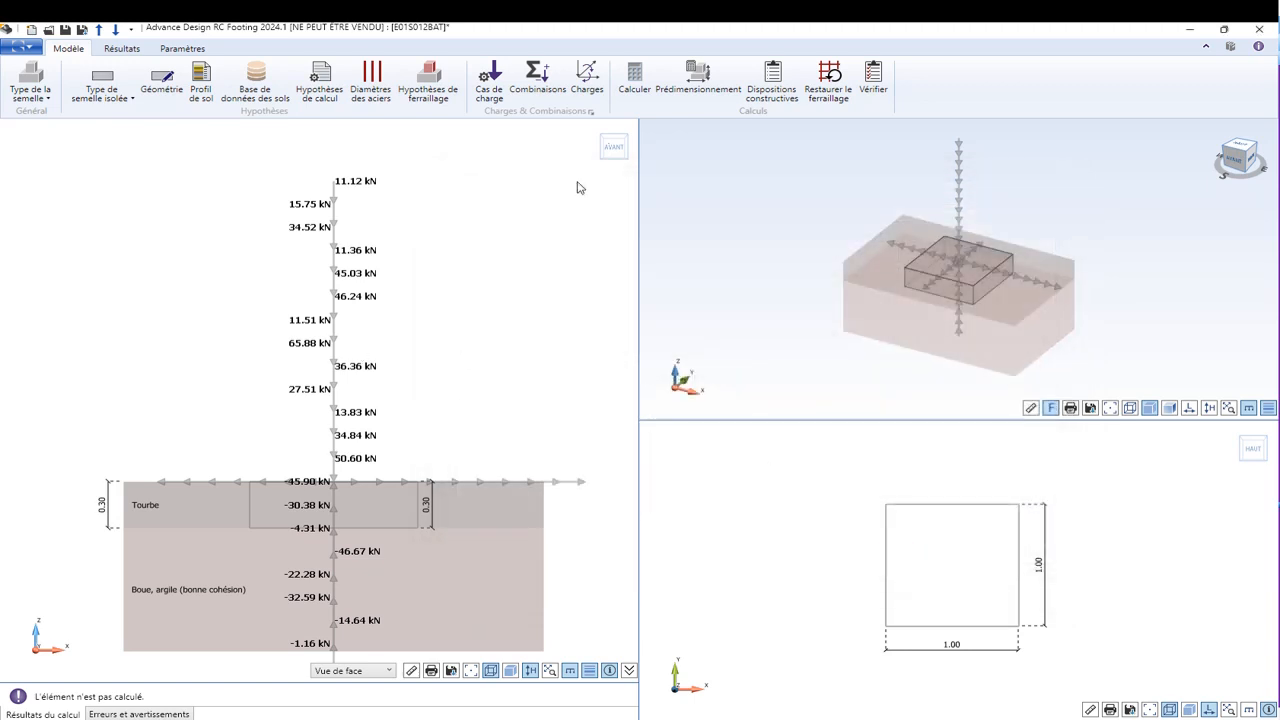
left_click(694, 84)
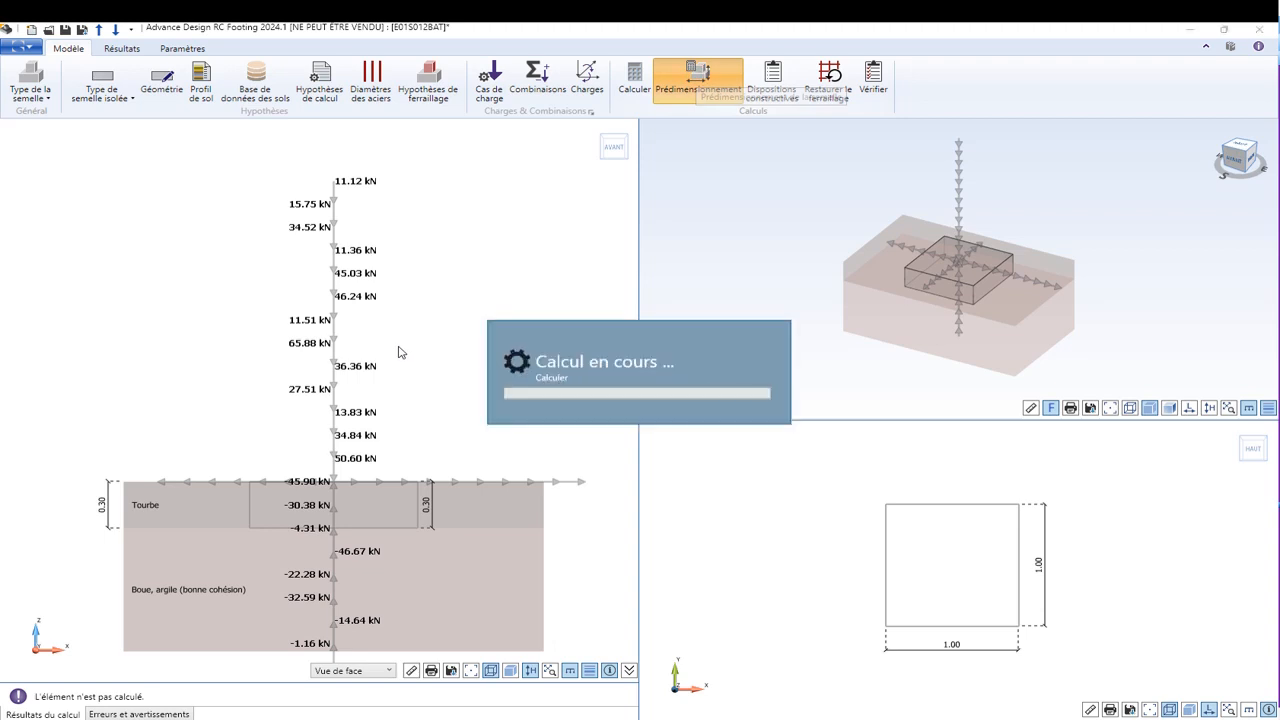
scroll(1158, 555, "down", 1)
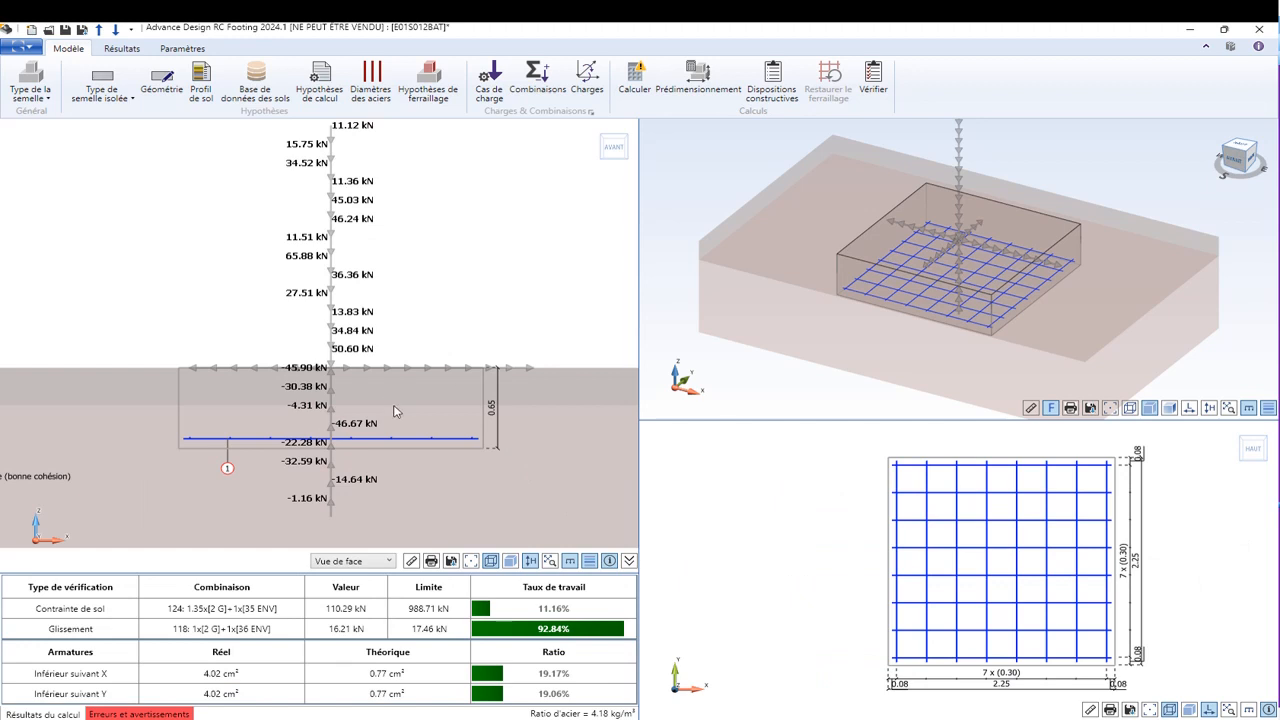
Examine the footing's soil pressure diagrams for ELU-F and ELS-QP, its stability results and its reinforcement plan
left_click(122, 48)
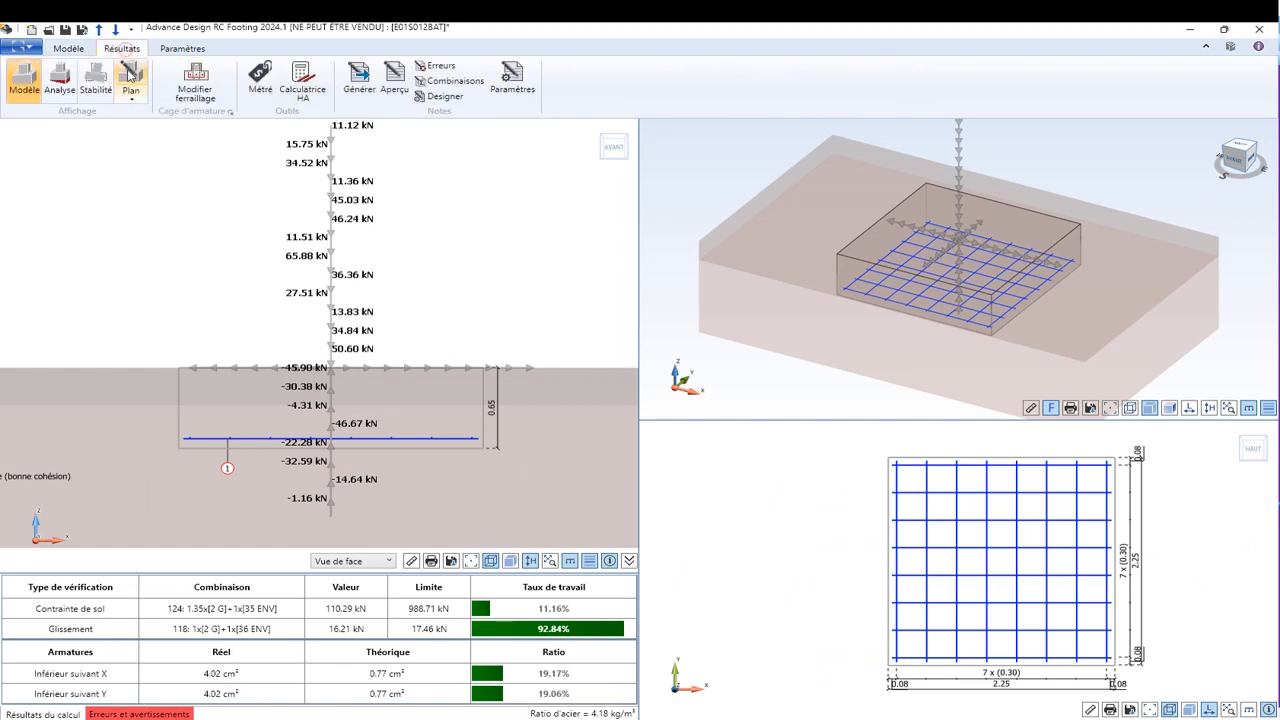
left_click(59, 80)
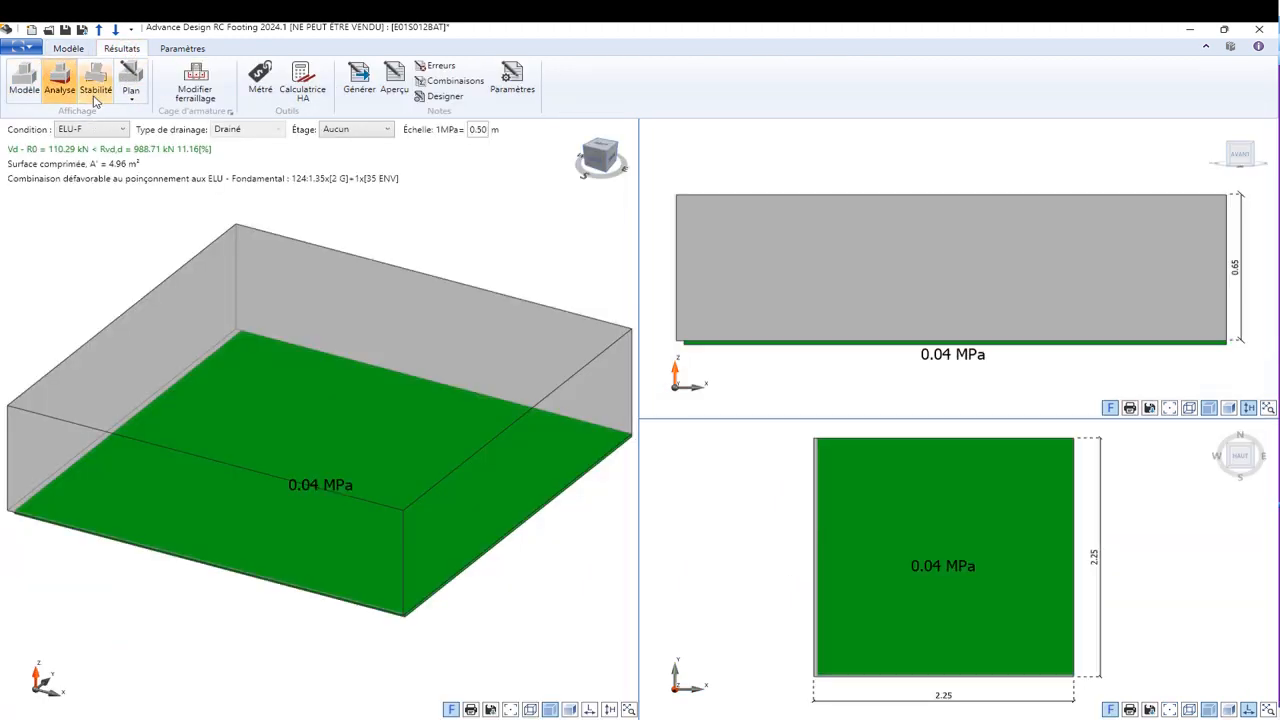
left_click(96, 131)
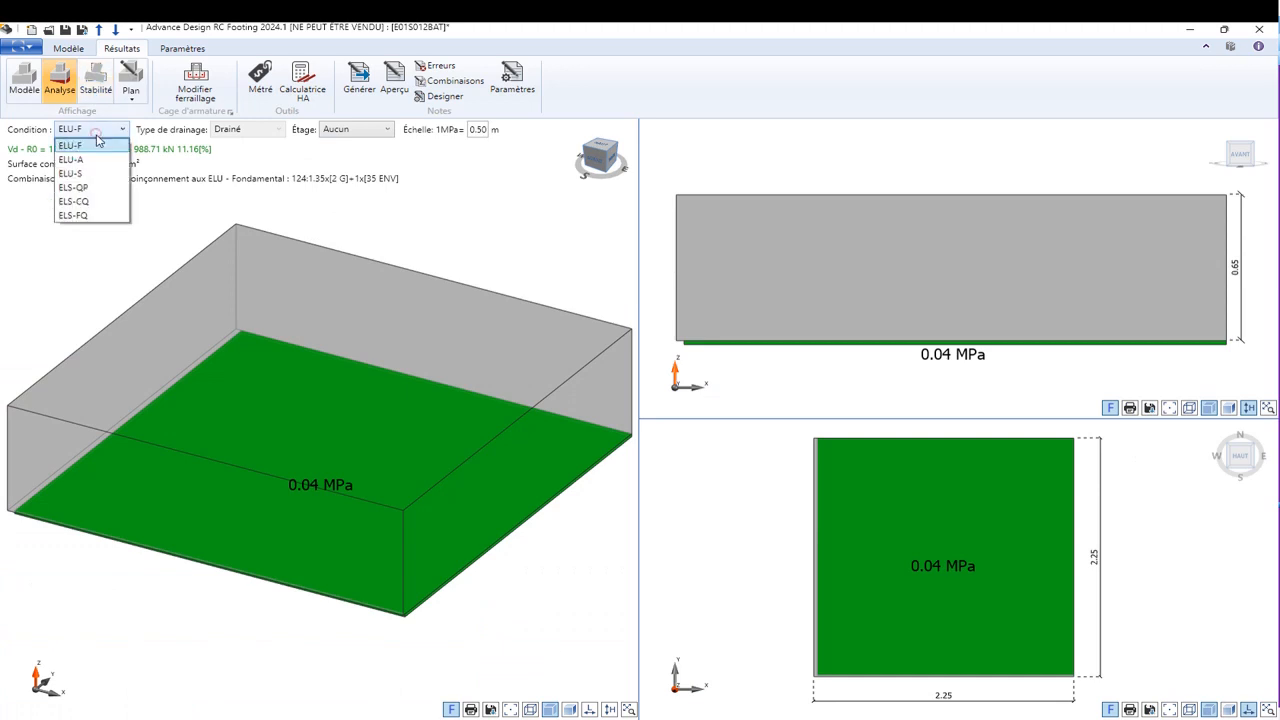
left_click(104, 193)
left_click(104, 76)
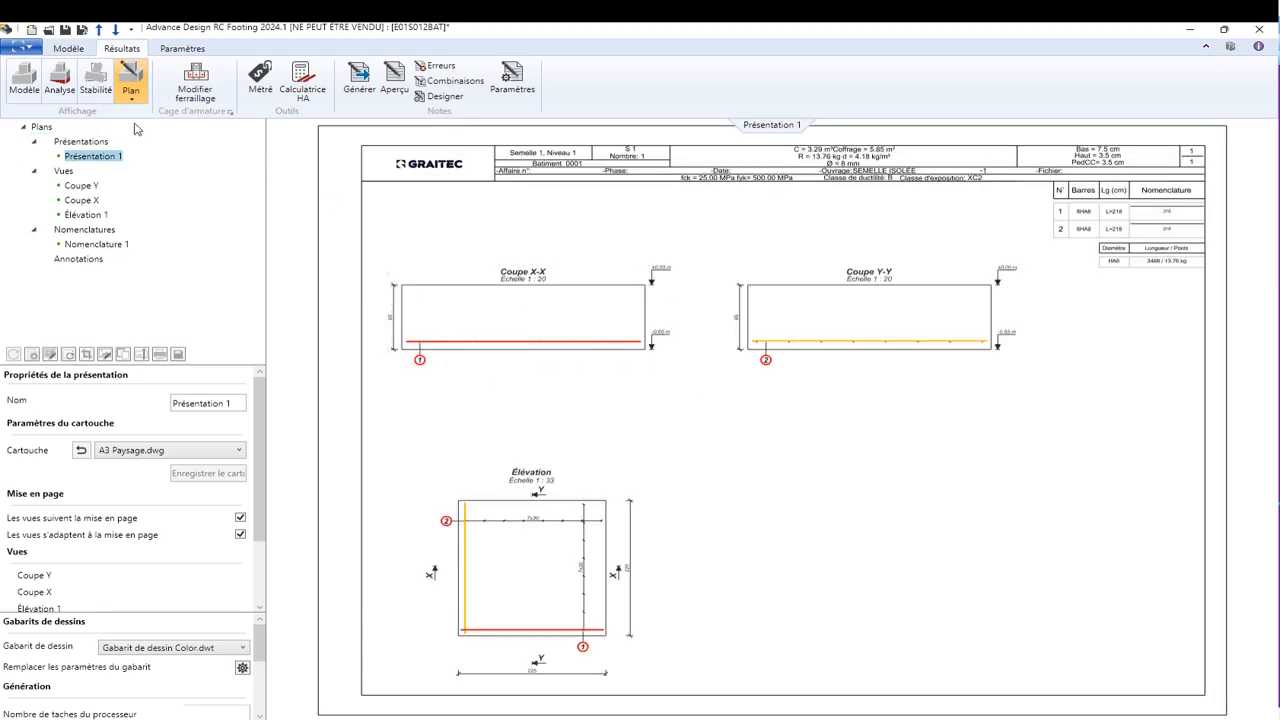
Return to the footing model and move on to the next footing document, saving the changes to the current one
left_click(24, 76)
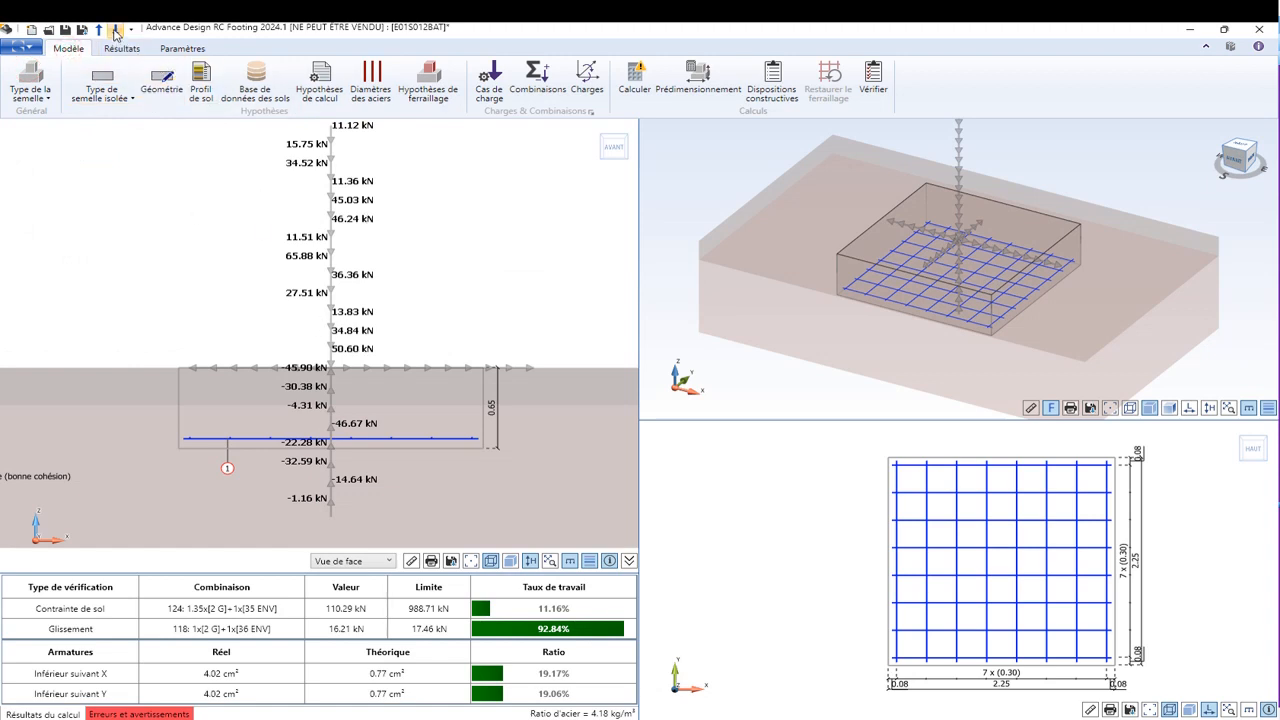
left_click(116, 33)
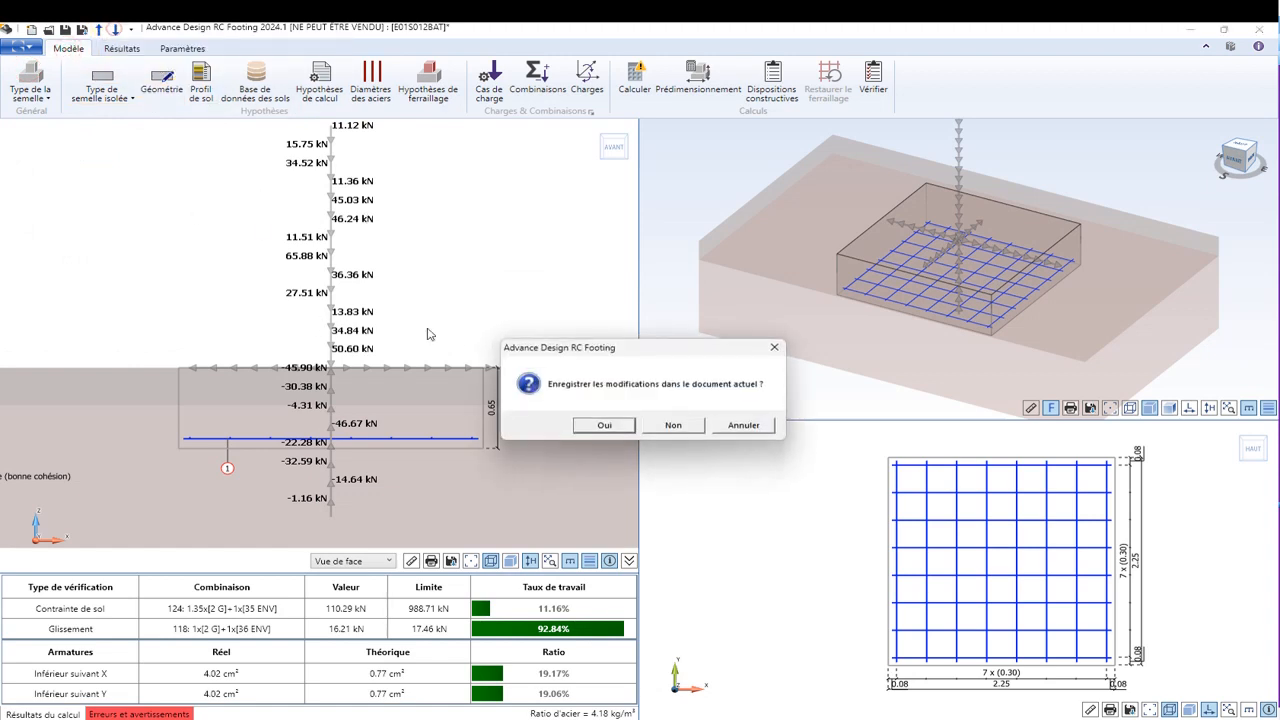
left_click(603, 423)
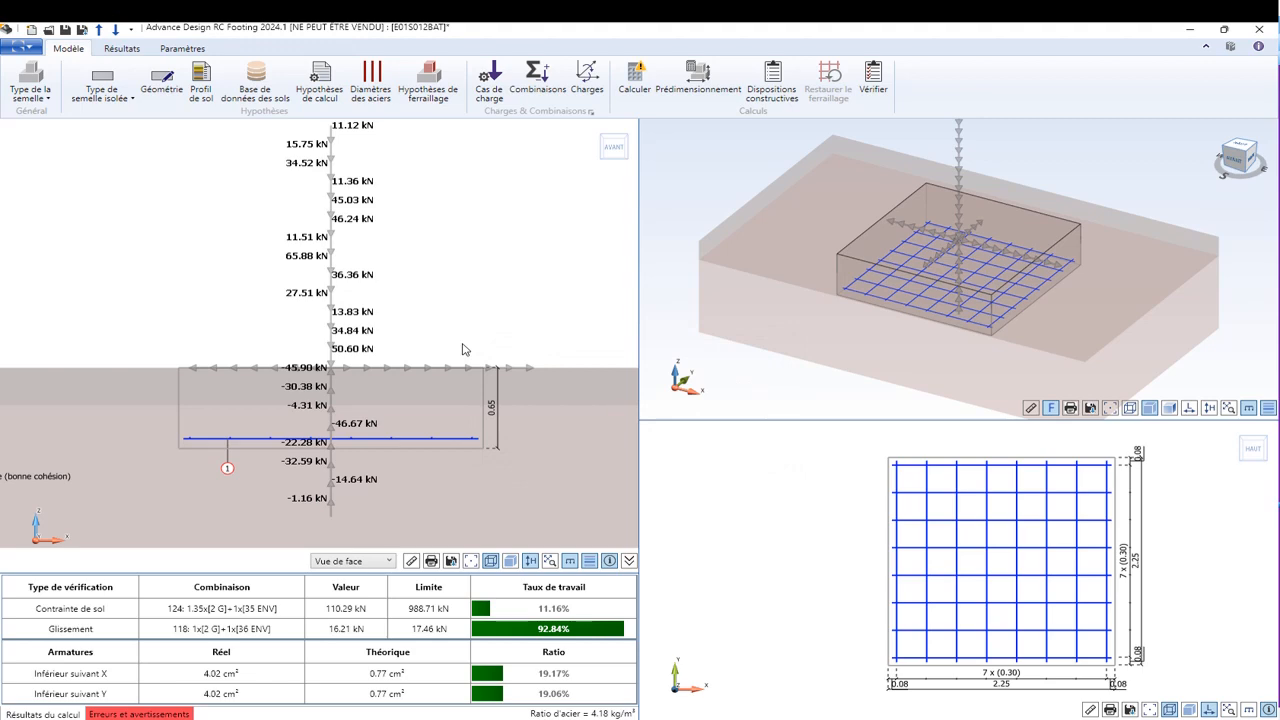